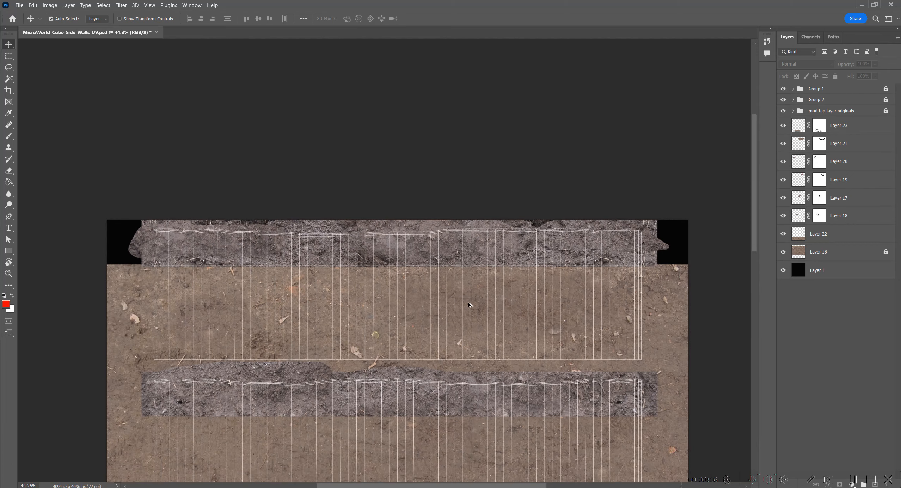
Step: Switch to Maya to examine the micro world cube's mesh and shaded form, and return to the Photoshop texture document
left_click_drag(384, 386, 361, 233)
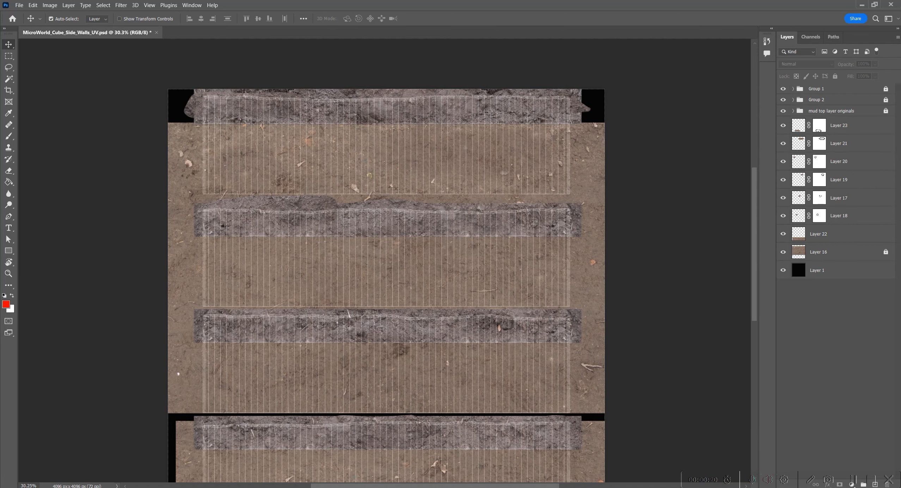
mouse_move(616, 487)
left_click(565, 470)
left_click_drag(452, 309, 417, 234, "alt")
left_click(480, 248)
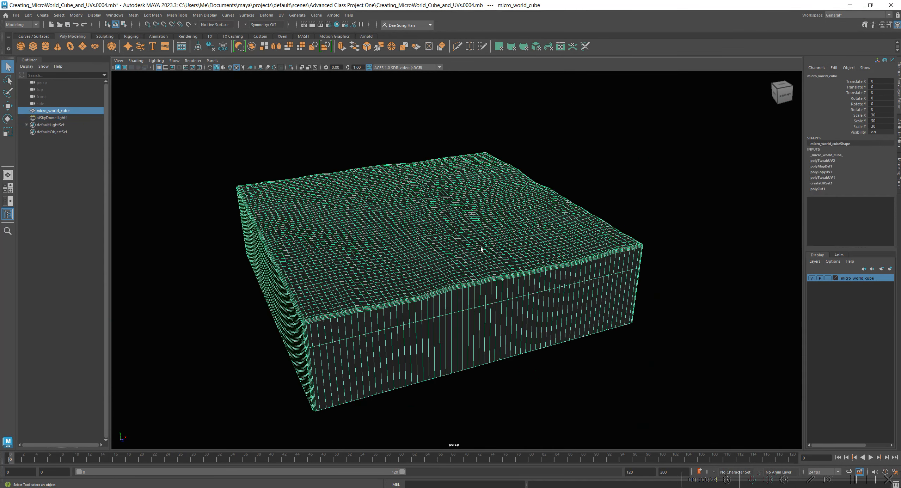
left_click(705, 344)
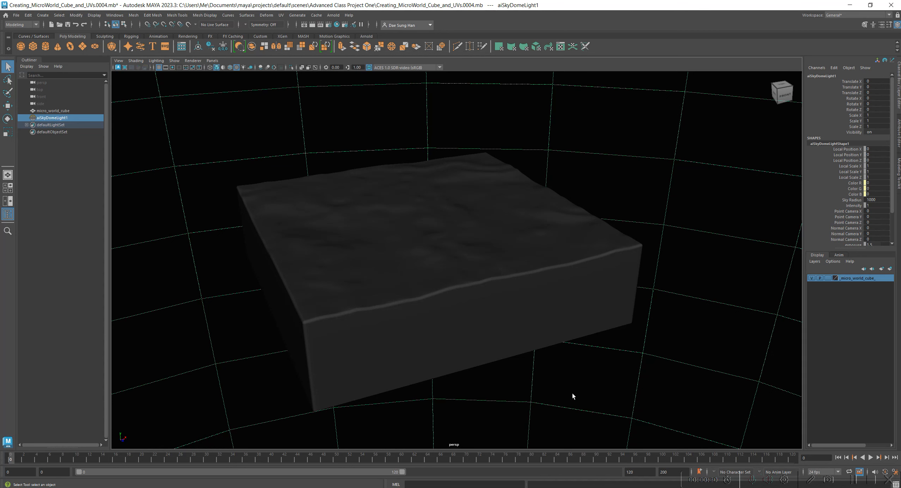
key("alt+Tab")
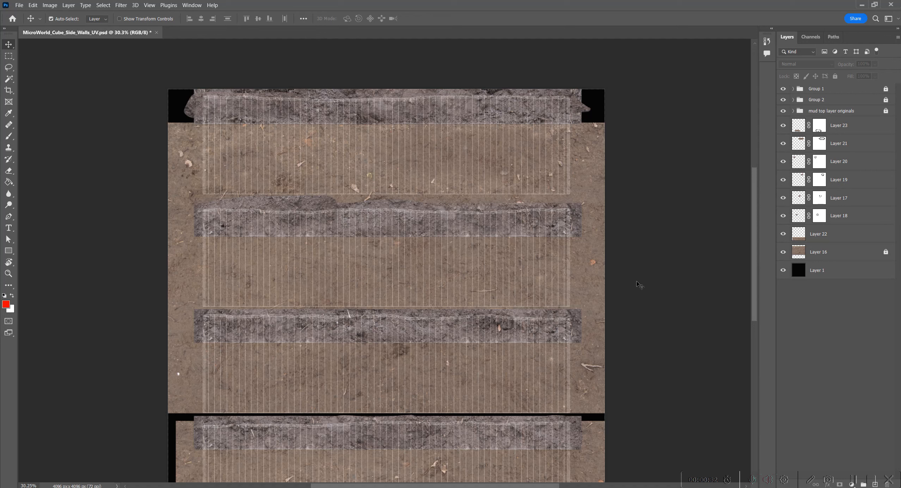
key("alt")
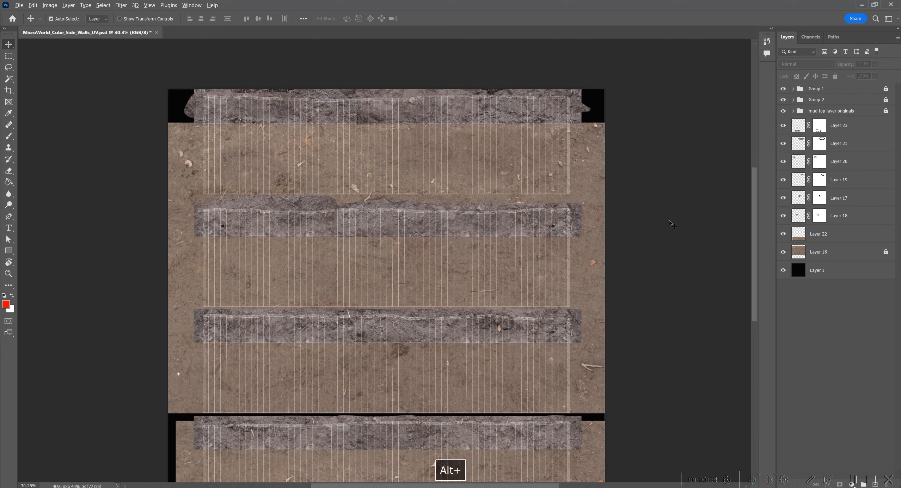
Step: Rename Group 1 to "uv" and hide it so the wireframe overlay is off
left_click(783, 89)
left_click(783, 90)
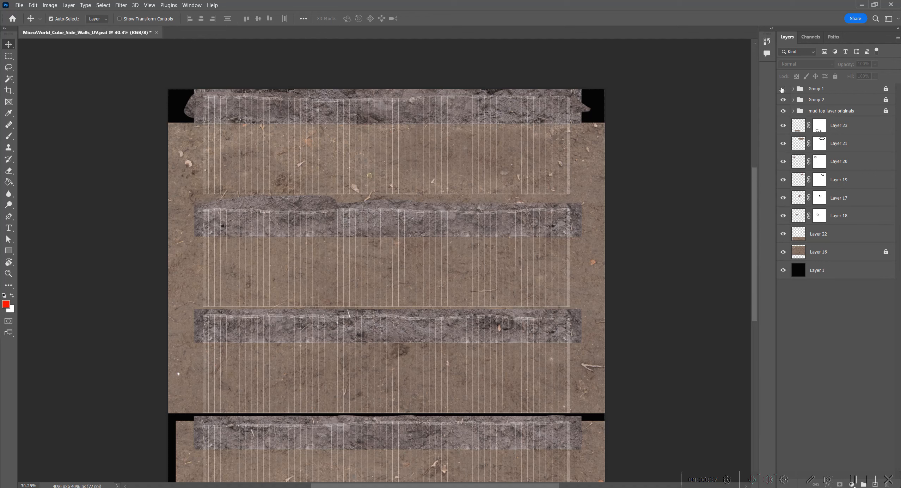
left_click(817, 90)
double_click(817, 89)
type("uv")
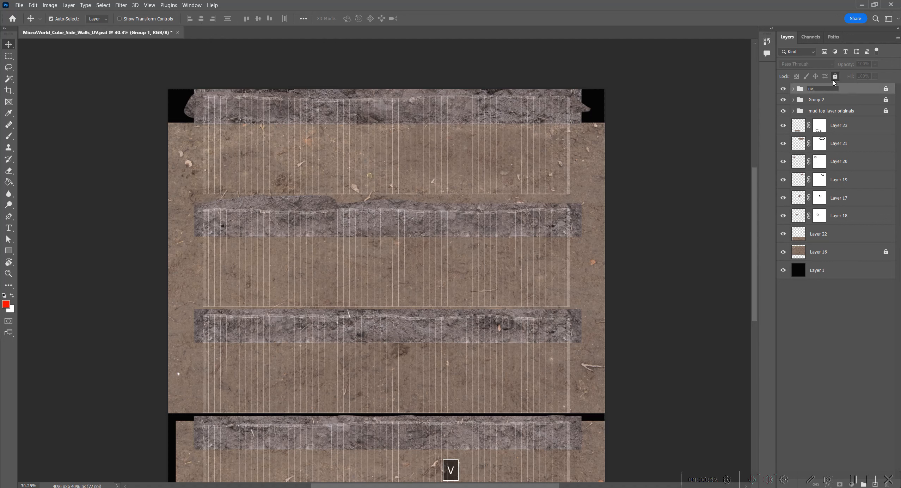
key("Return")
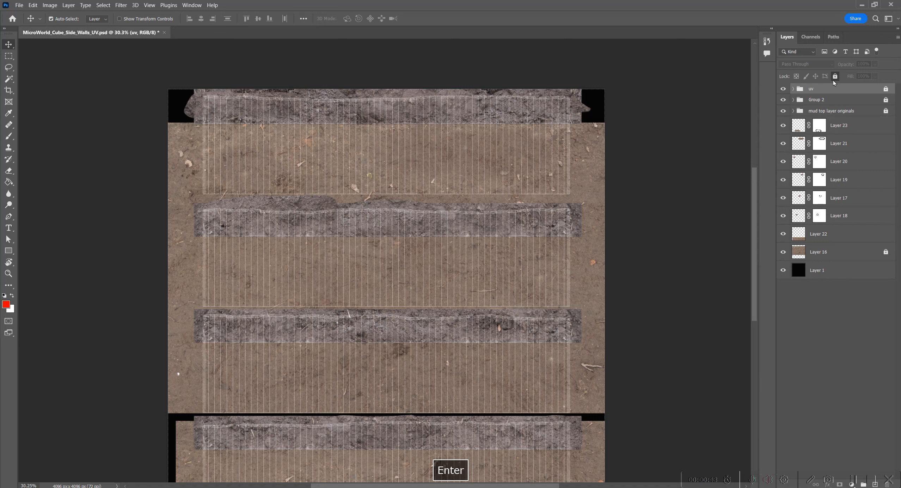
left_click(783, 89)
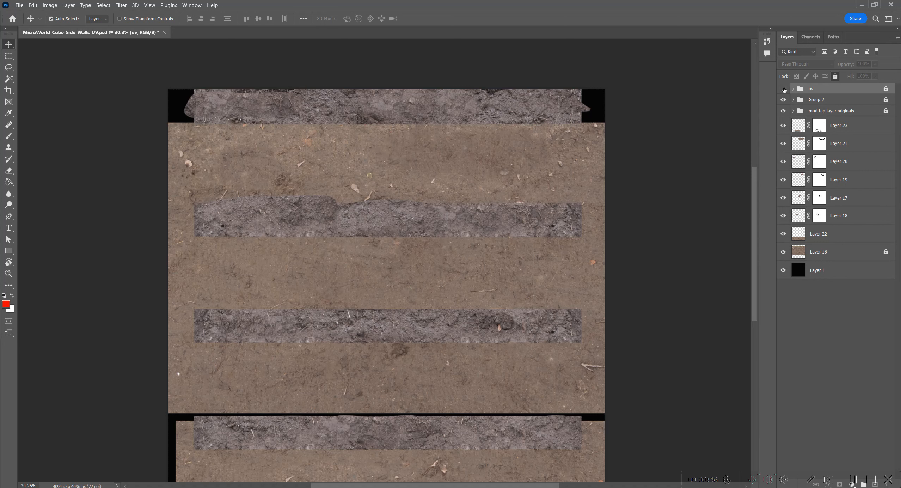
Step: Check what Group 2 contains by toggling its visibility, and rename it "dark brown mud top surface"
left_click(783, 100)
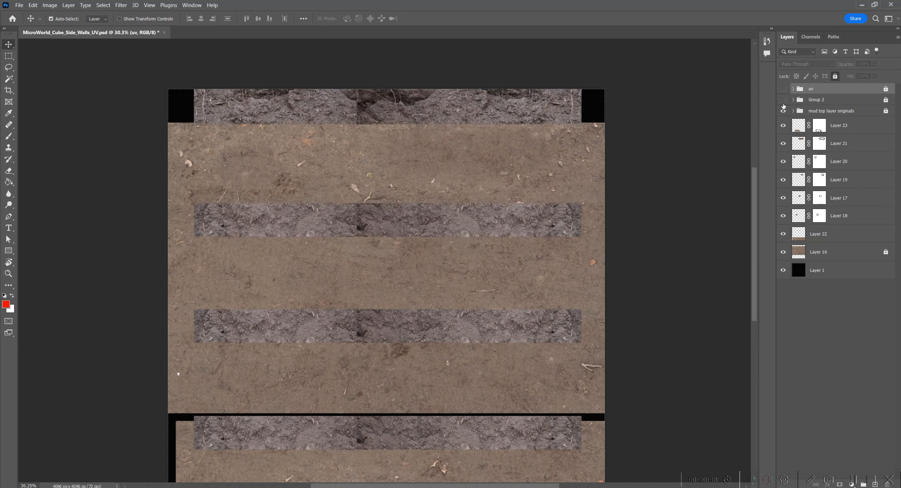
left_click(783, 100)
left_click(783, 100)
left_click(783, 101)
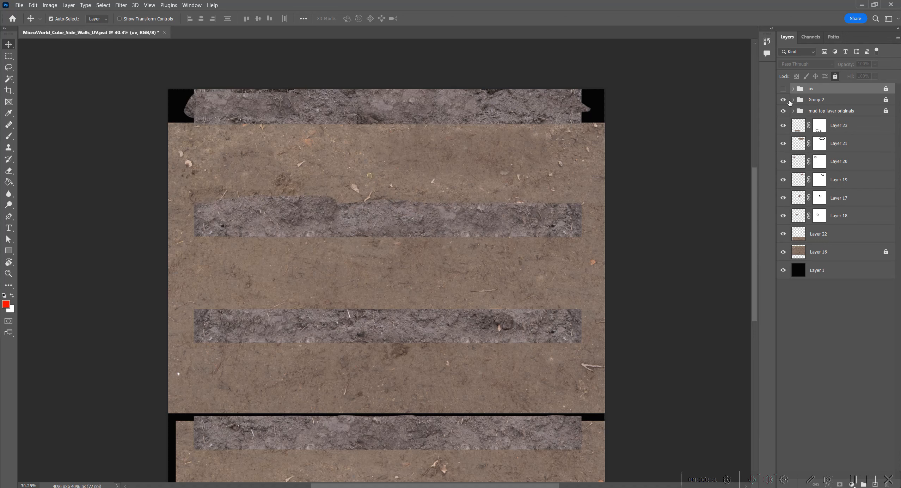
double_click(822, 100)
type("dark ")
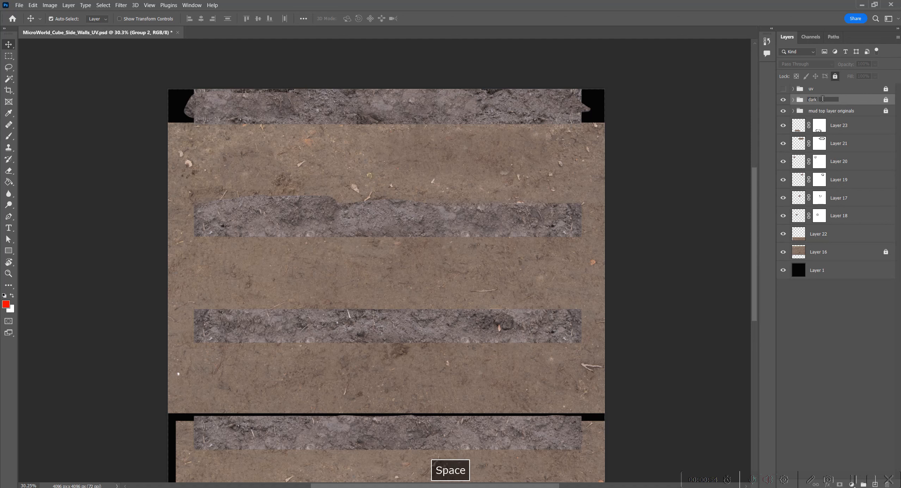
type("brown top")
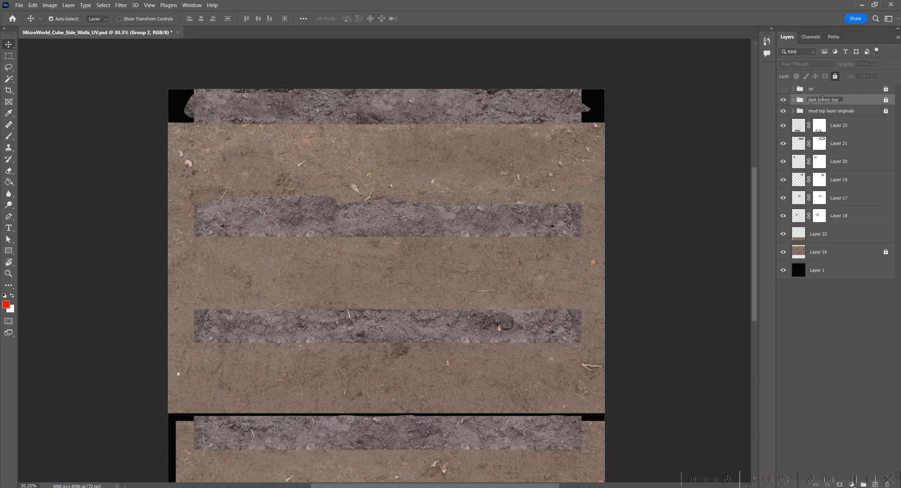
type(" surface")
type("mud")
key("Return")
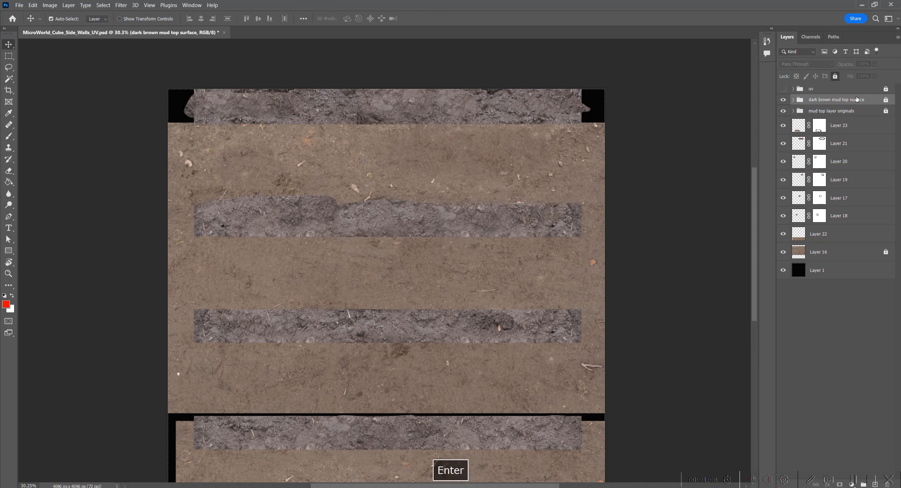
Step: Compare the texture with the "dark brown mud top surface" and "mud top layer originals" groups shown and hidden
left_click(785, 102)
left_click(786, 102)
left_click(786, 102)
left_click(783, 100)
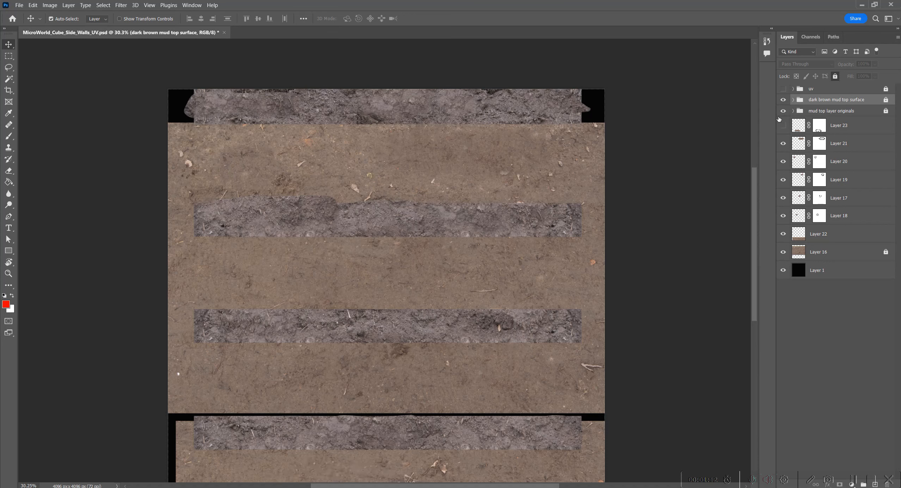
left_click(783, 112)
left_click(783, 112)
left_click(823, 112)
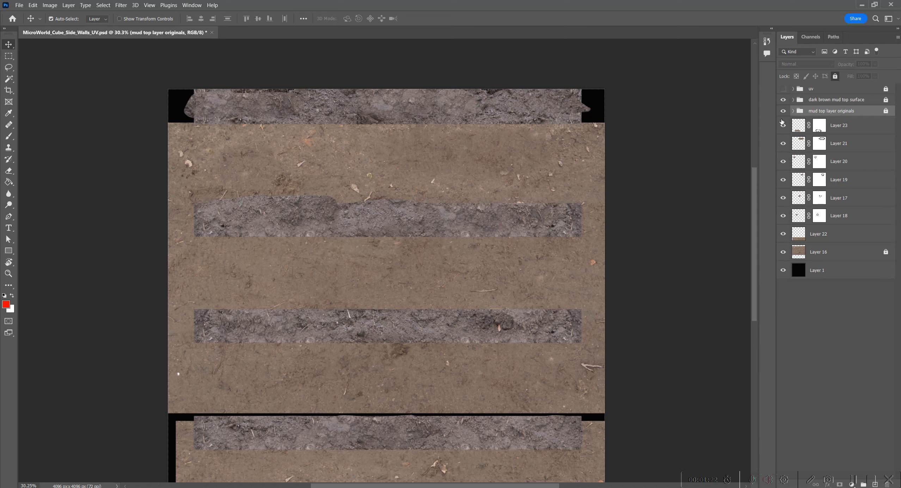
left_click(783, 111)
left_click(784, 114)
left_click(785, 113)
left_click(784, 113)
left_click(783, 103)
left_click(783, 104)
left_click(783, 103)
left_click(783, 103)
left_click(784, 103)
left_click(783, 103)
left_click(783, 101)
left_click(782, 112)
left_click(782, 111)
left_click(782, 112)
left_click(782, 112)
left_click(782, 112)
left_click(782, 112)
left_click(782, 111)
left_click(782, 111)
Step: Rename the "mud top layer originals" group to "dark brown mud top surface 1" and check its contents on the canvas
double_click(817, 111)
type("dark b")
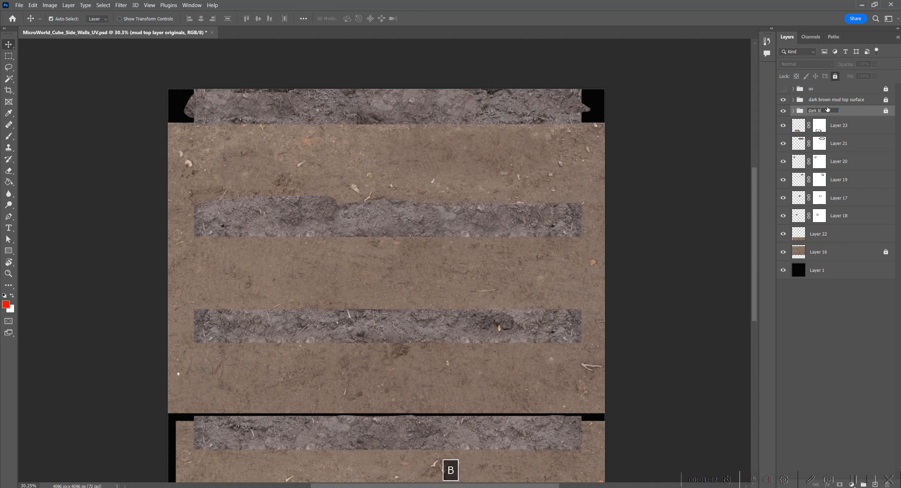
type("rown mud top")
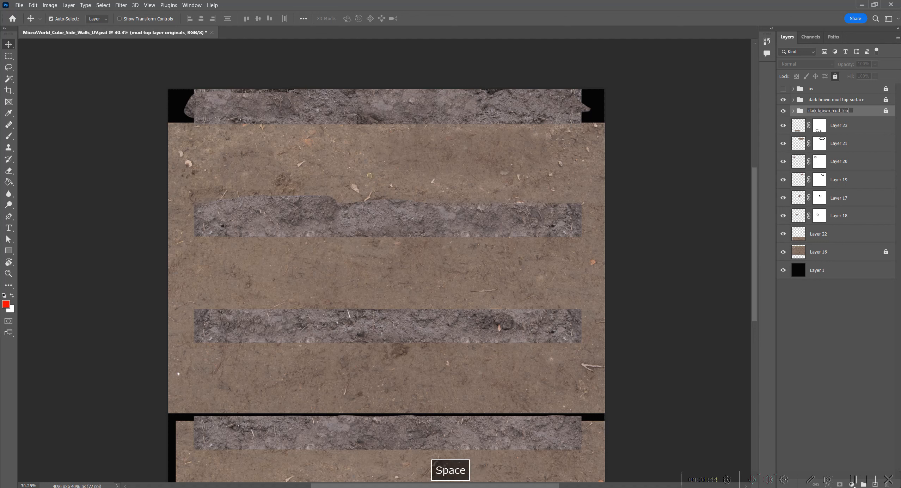
type(" surface 1")
key("Return")
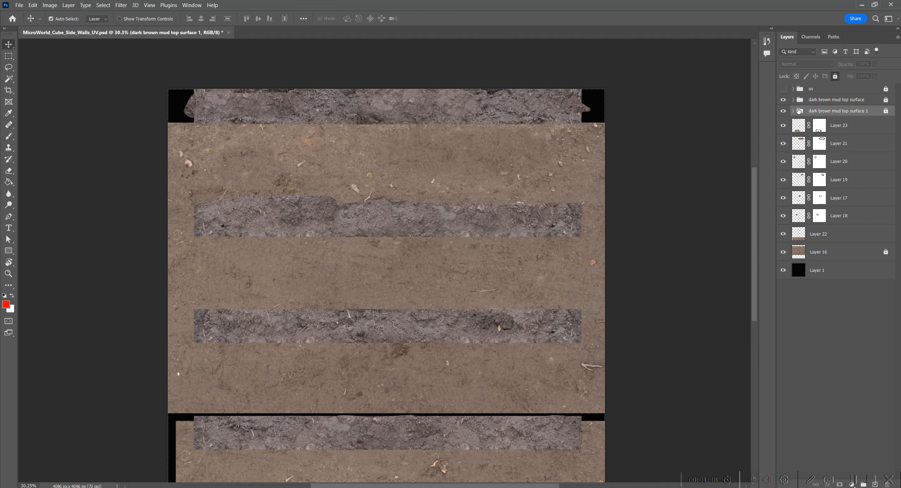
left_click(783, 111)
left_click(783, 111)
left_click(783, 111)
left_click(783, 111)
Step: Nest the "dark brown mud top surface 1" group at the end of the "dark brown mud top surface" group and collapse the parent
left_click(793, 101)
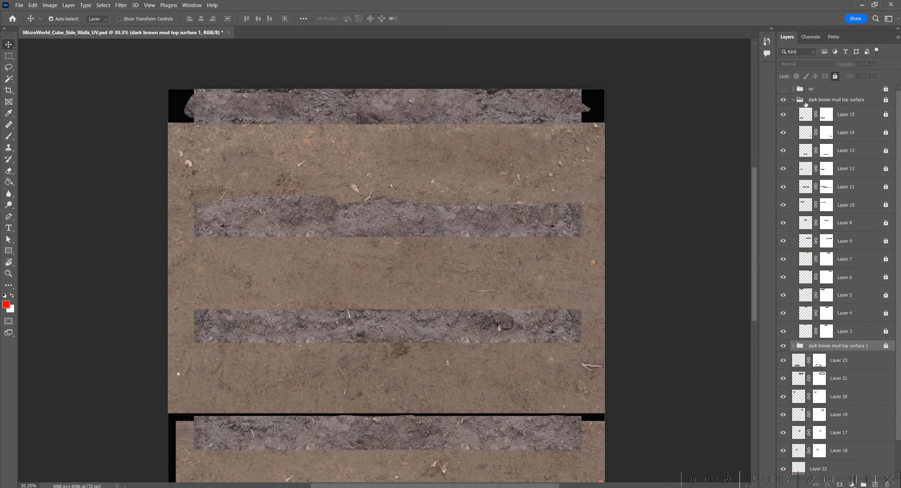
left_click(833, 102)
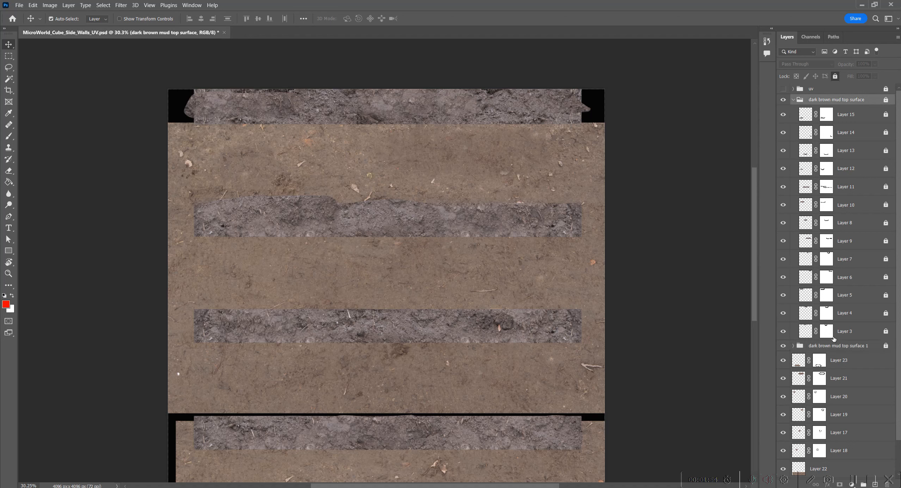
left_click(858, 349)
mouse_move(820, 346)
left_mouse_down()
mouse_move(826, 338)
mouse_move(832, 344)
left_mouse_up()
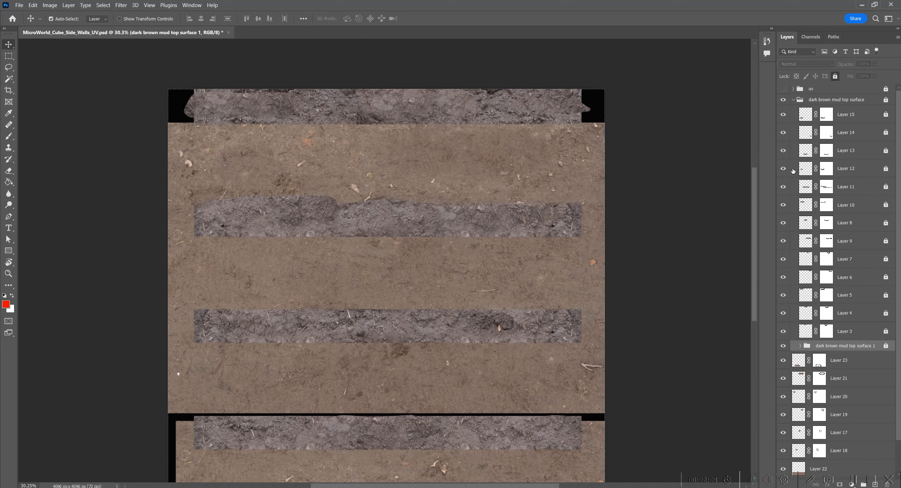
left_click(792, 100)
left_click(782, 100)
left_click(782, 100)
left_click(783, 100)
left_click(783, 100)
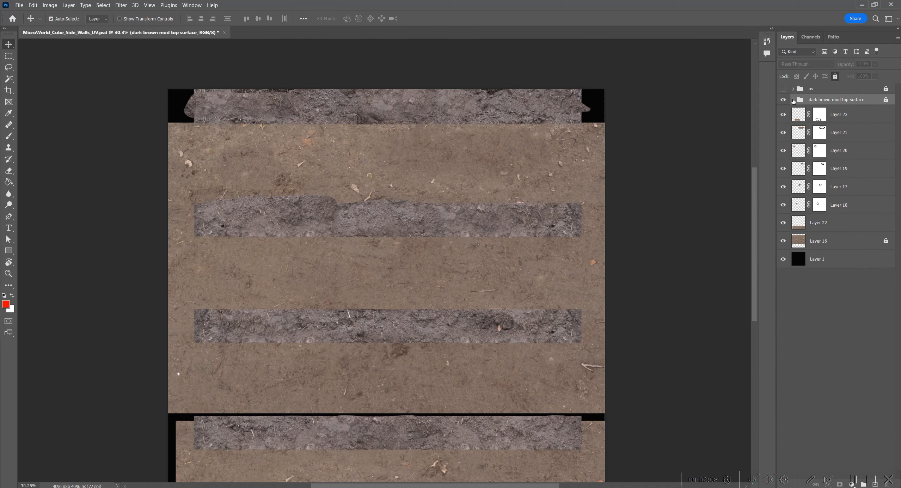
Step: Rename the parent mud group to "dark brown mud top surface 2"
left_click(792, 100)
left_click(849, 346)
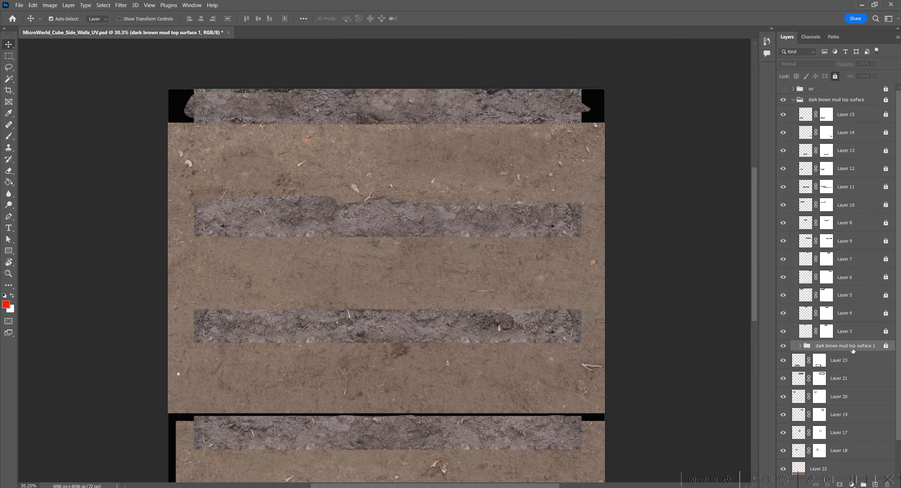
left_click(851, 102)
double_click(863, 102)
left_click(866, 100)
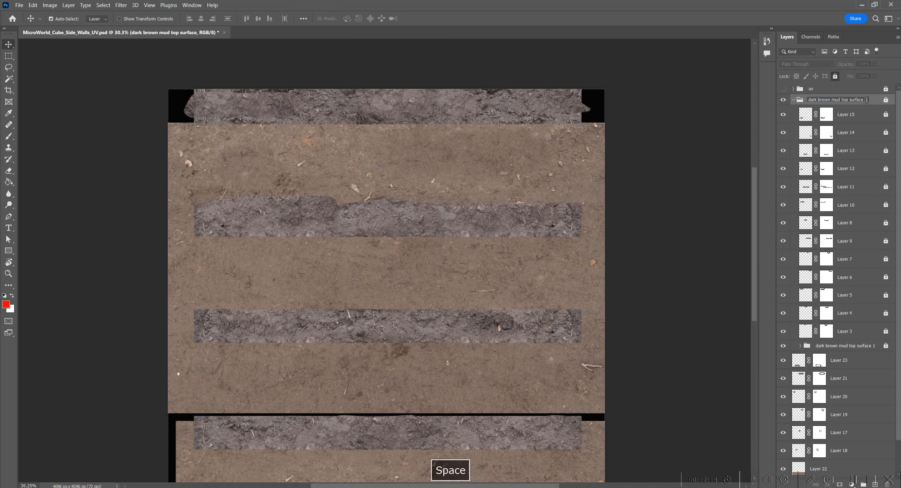
type("2")
key("Return")
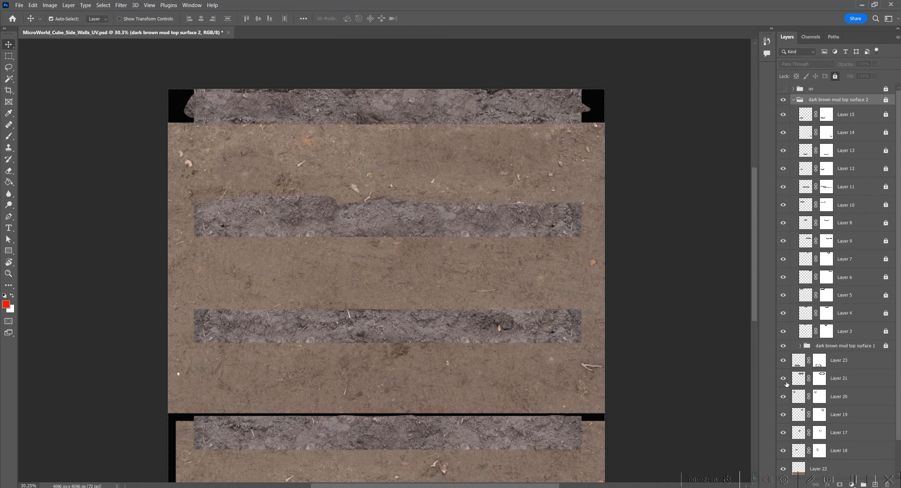
Step: Compare the texture with the nested "surface 1" group and the parent "surface 2" group shown and hidden, leaving the parent collapsed
left_click(783, 346)
left_click(783, 346)
left_click(783, 346)
left_click(783, 346)
left_click(783, 346)
left_click(788, 347)
left_click(788, 346)
left_click(788, 347)
left_click(788, 347)
left_click(830, 348)
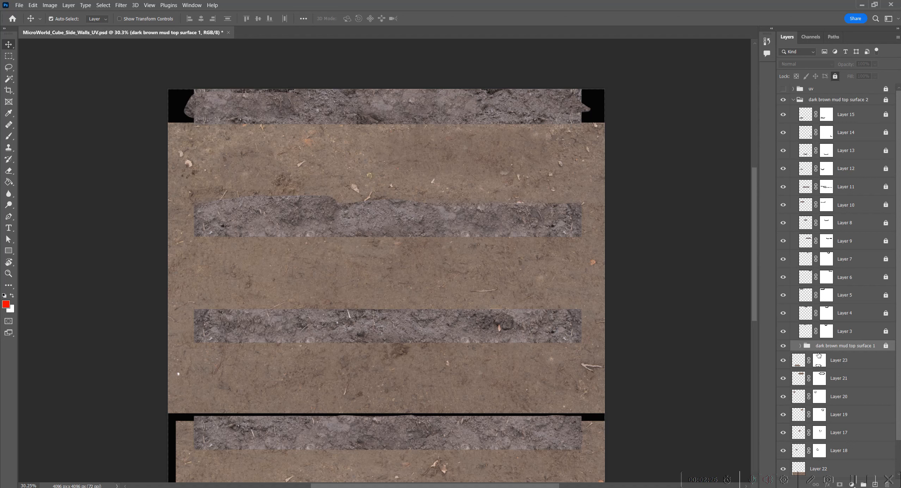
mouse_move(824, 348)
left_mouse_down()
mouse_move(822, 337)
mouse_move(826, 345)
mouse_move(835, 338)
mouse_move(831, 346)
left_mouse_up()
left_click(856, 102)
left_click(793, 100)
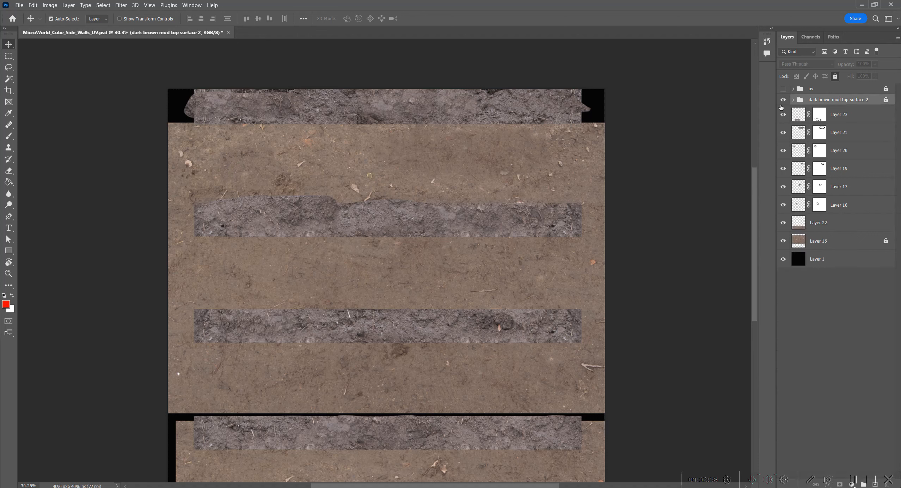
left_click(783, 100)
left_click(783, 99)
left_click(783, 100)
left_click(784, 101)
Step: Undo the accidental canvas move of the black background Layer 1 and lock that layer completely
left_click_drag(421, 212, 493, 218)
key("ctrl+z")
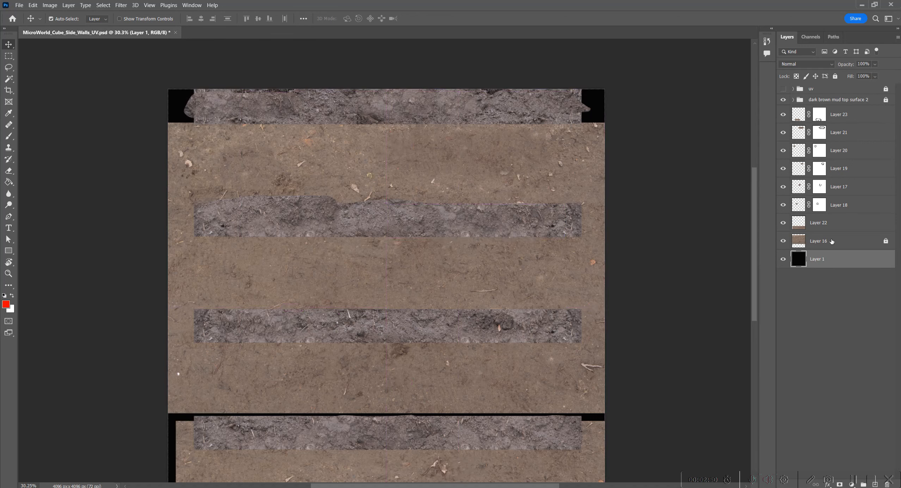
left_click(834, 76)
left_click(855, 313)
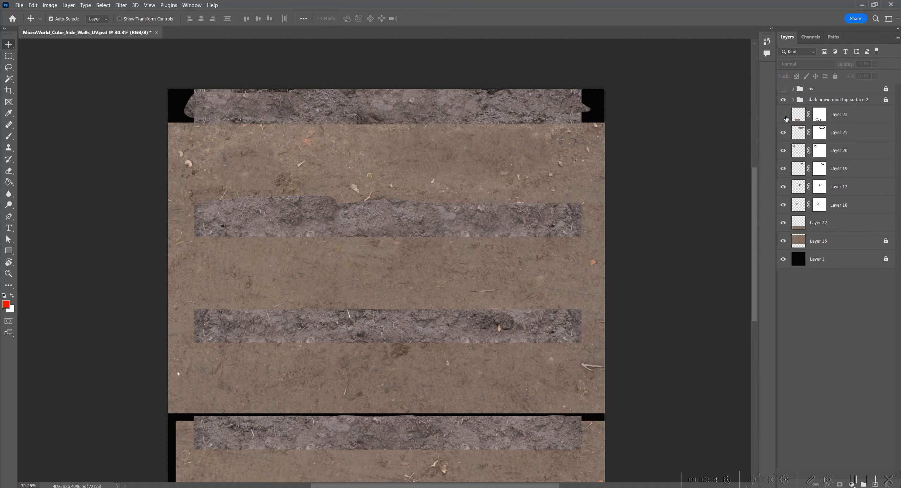
Step: Examine what Layer 23 and Layer 21 add to the whole texture by toggling their visibility
scroll(568, 287, "down", 2)
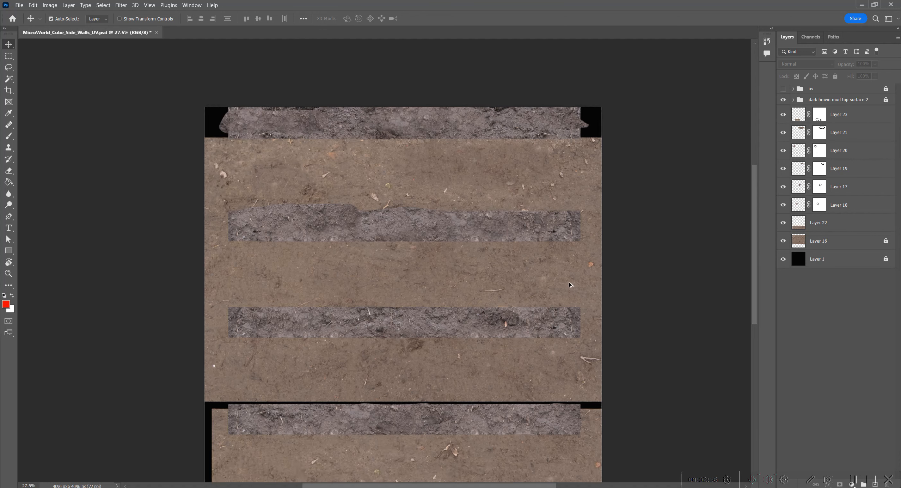
key("space")
left_click_drag(645, 324, 636, 283)
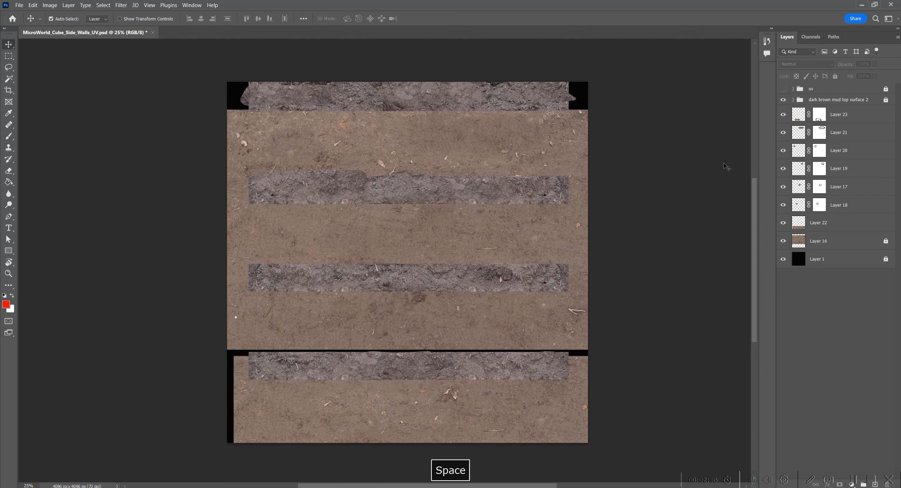
left_click(783, 115)
left_click(788, 116)
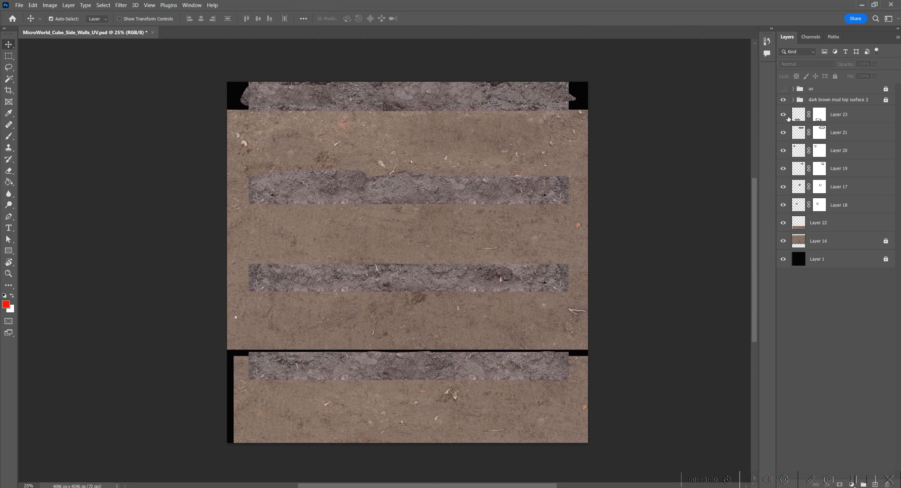
left_click(783, 133)
left_click(783, 133)
left_click(783, 133)
left_click(783, 133)
left_click(783, 133)
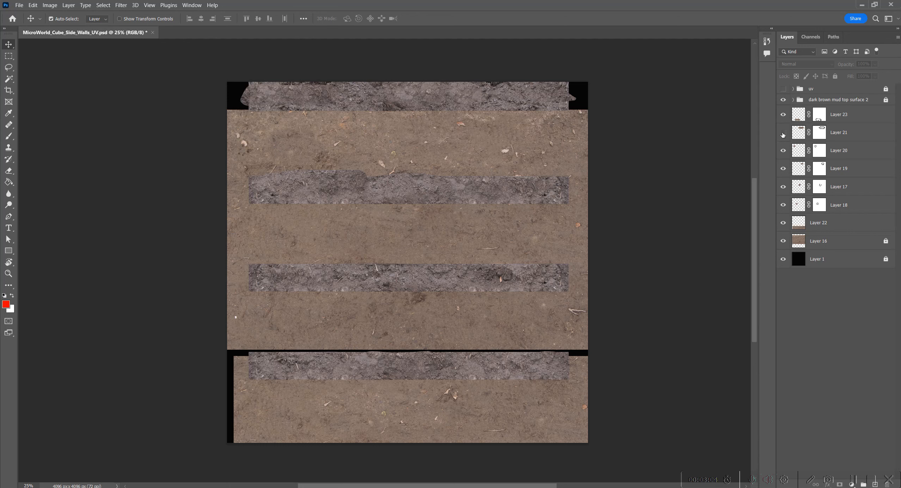
left_click(782, 133)
Step: Examine what Layer 22 adds to the texture by toggling its visibility, leaving it shown
left_click(844, 114)
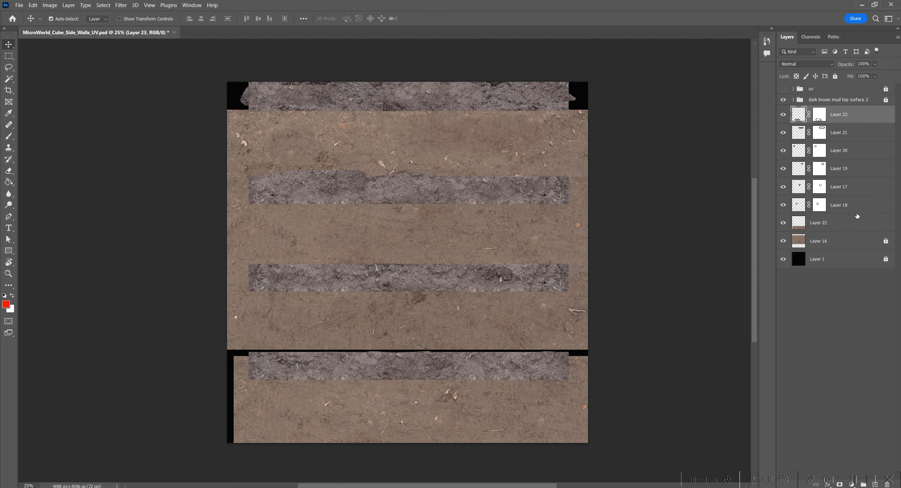
left_click(783, 222)
left_click(783, 223)
left_click(783, 222)
left_click(783, 223)
Step: Group the brown mud layers from Layer 23 down to Layer 16 into one layer group
left_click(831, 242)
left_click(843, 115, "shift")
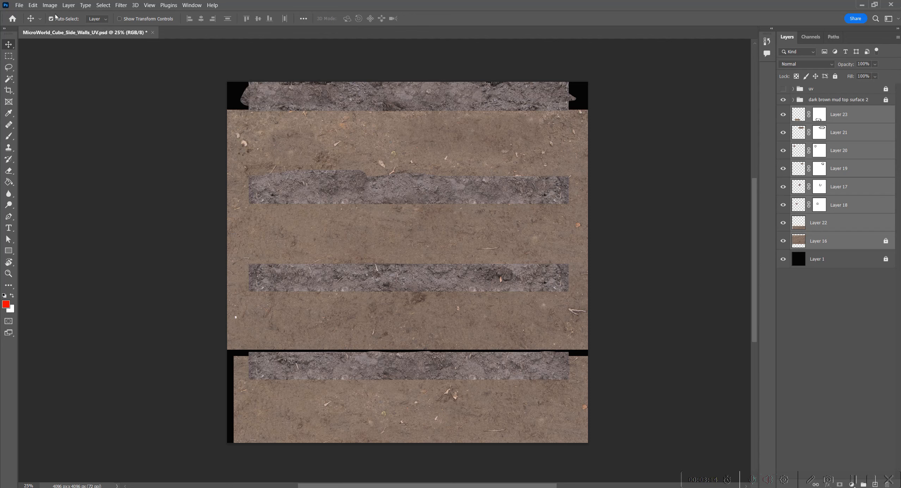
left_click(67, 5)
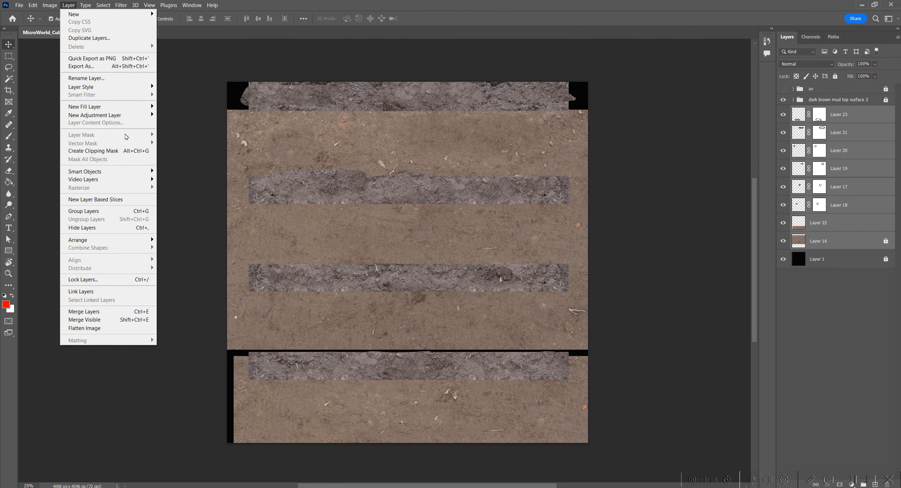
left_click(117, 213)
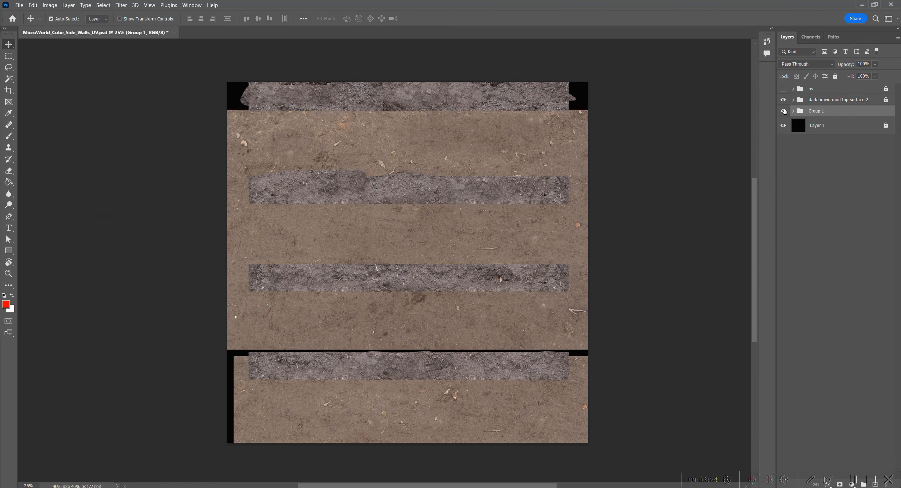
Step: Check the new group's content by toggling its visibility, and rename the group "lighter brown mud lower surface"
left_click(783, 111)
left_click(783, 111)
left_click(783, 111)
left_click(783, 111)
double_click(817, 110)
type("ligh")
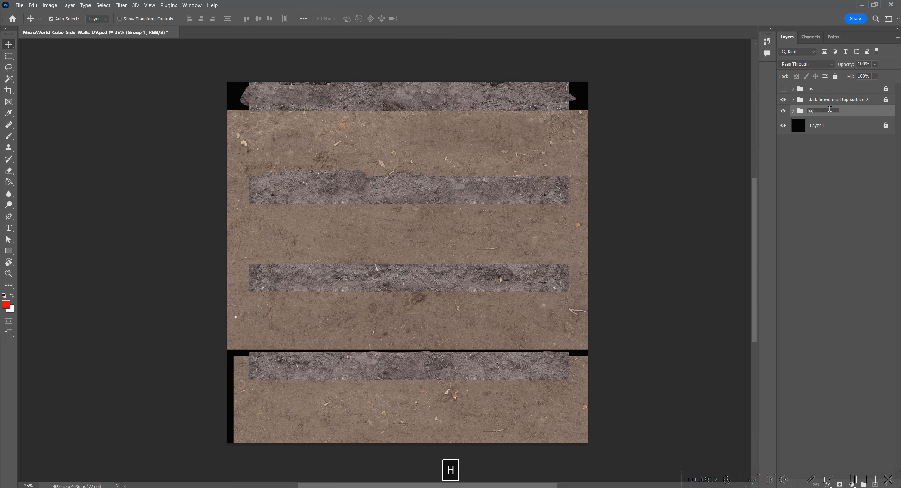
type("ter brown mud")
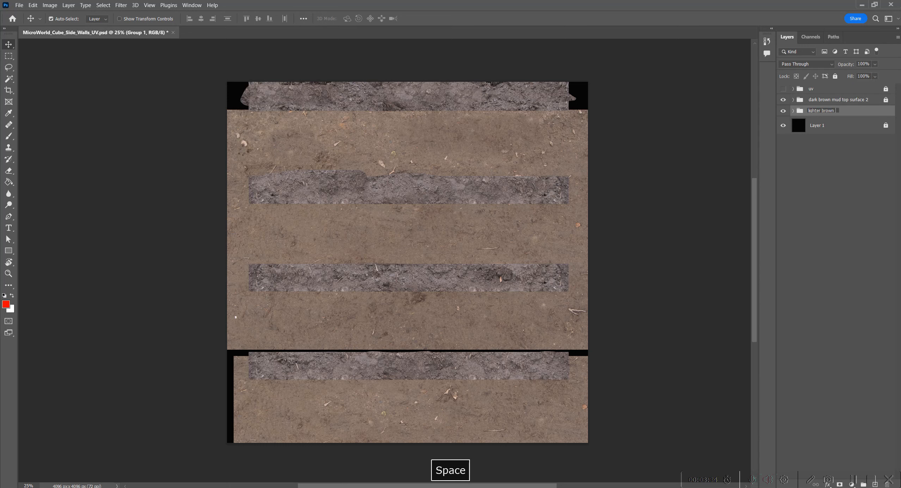
type("ower")
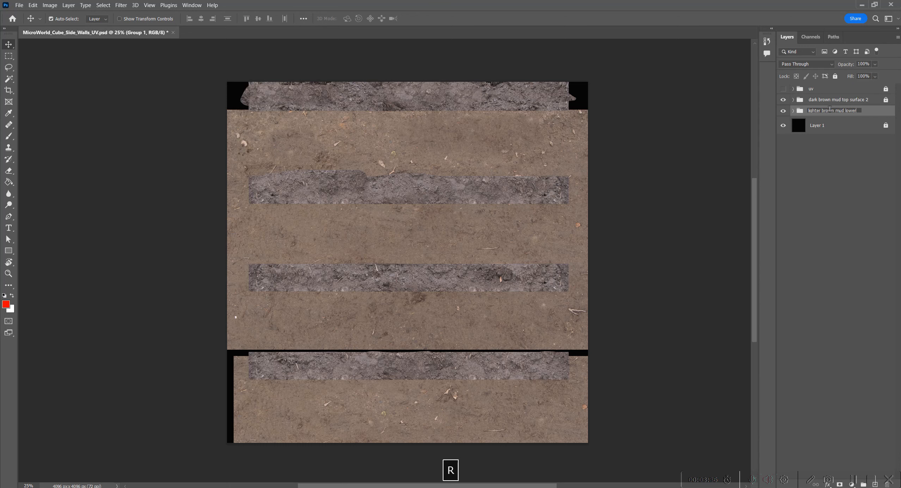
type(" surface")
key("Return")
Step: Compare the texture with the "lighter brown mud lower surface" group shown and hidden, leaving it shown
left_click(783, 111)
left_click(783, 111)
left_click(784, 111)
left_click(783, 111)
left_click(783, 111)
left_click(783, 111)
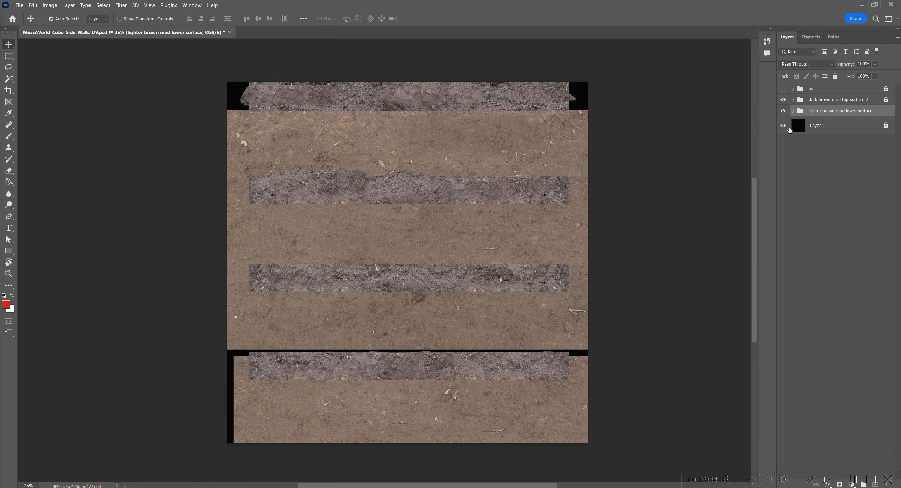
Step: Show the uv group and examine how the wall UV strips line up with the mud texture down to the lowest strip
scroll(491, 354, "up", 2, "alt")
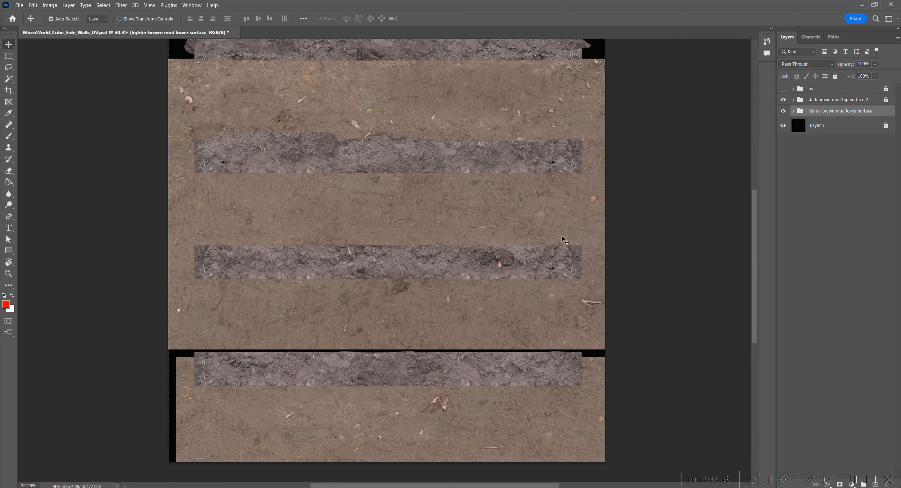
key("space")
left_click_drag(520, 256, 546, 266)
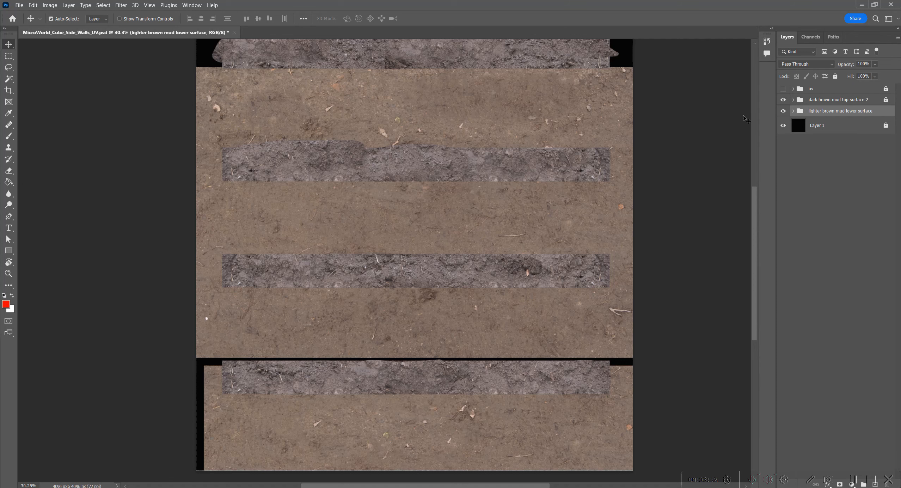
left_click(786, 90)
left_click(687, 260)
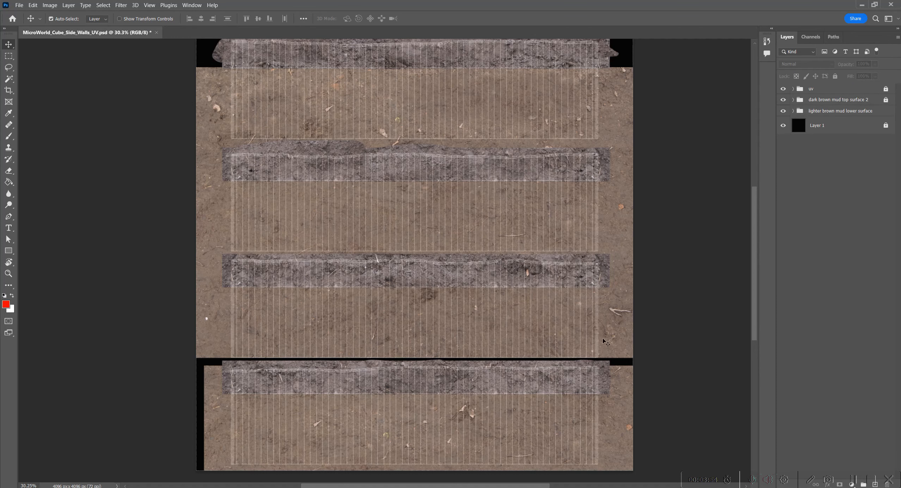
left_click_drag(452, 311, 458, 166)
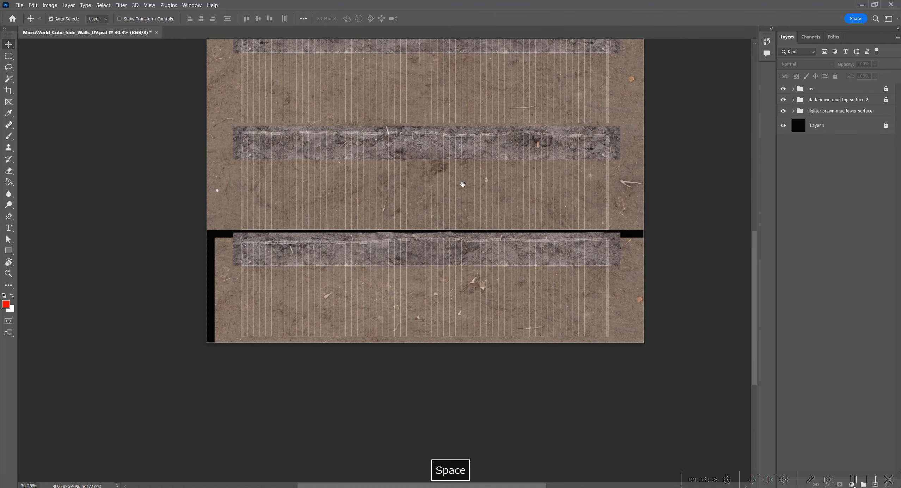
left_click_drag(564, 254, 546, 385)
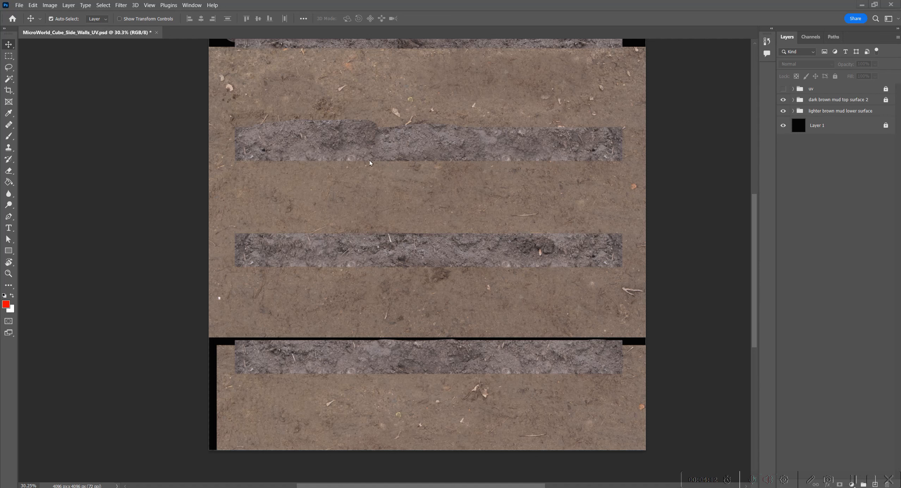
Step: Examine the dark mud bands and lighter brown areas across the whole texture without the UV overlay
key("space")
left_click_drag(458, 219, 447, 252)
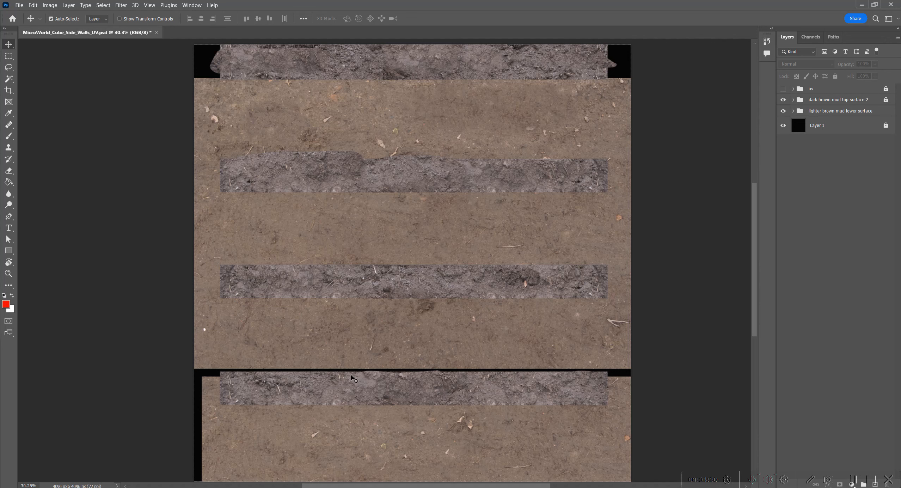
scroll(341, 347, "up", 1, "alt")
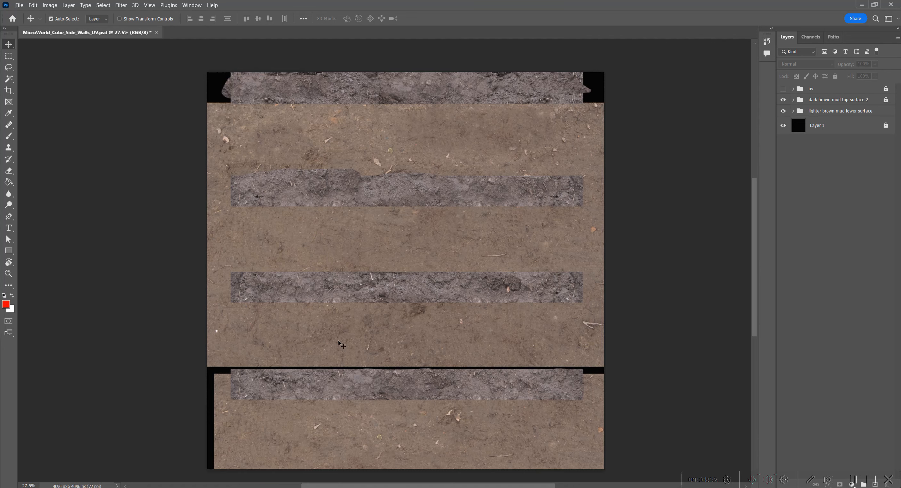
key("space")
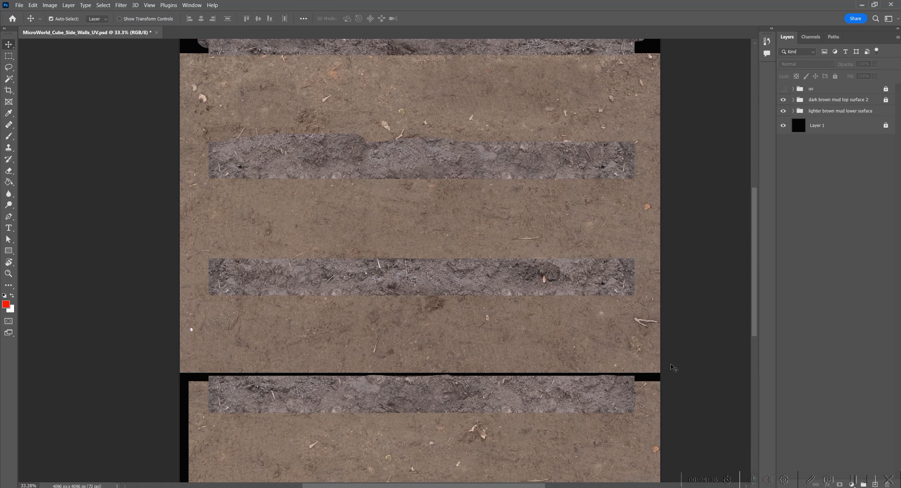
key("space")
left_click_drag(470, 324, 448, 303)
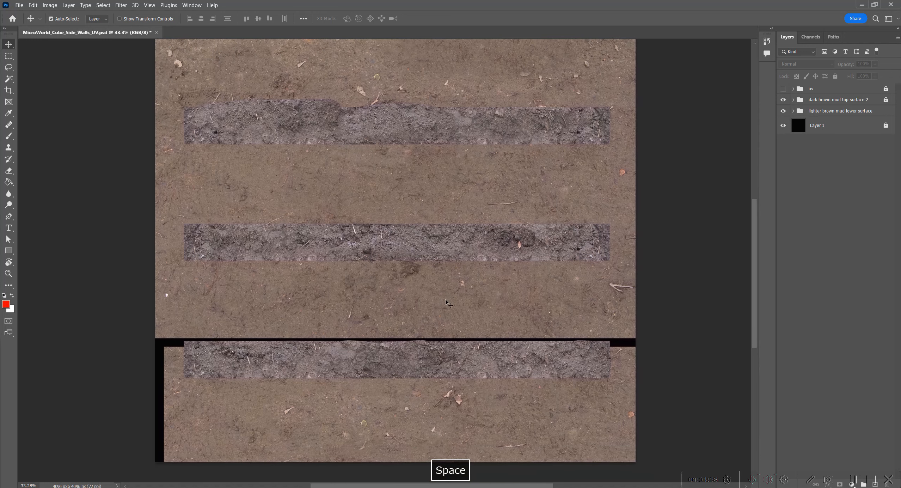
key("space")
left_click_drag(459, 202, 439, 257)
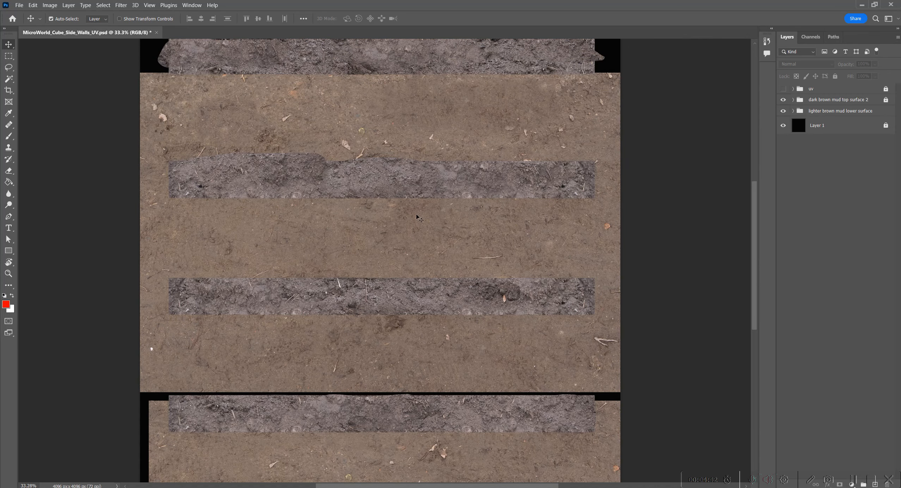
scroll(376, 288, "up", 1, "alt")
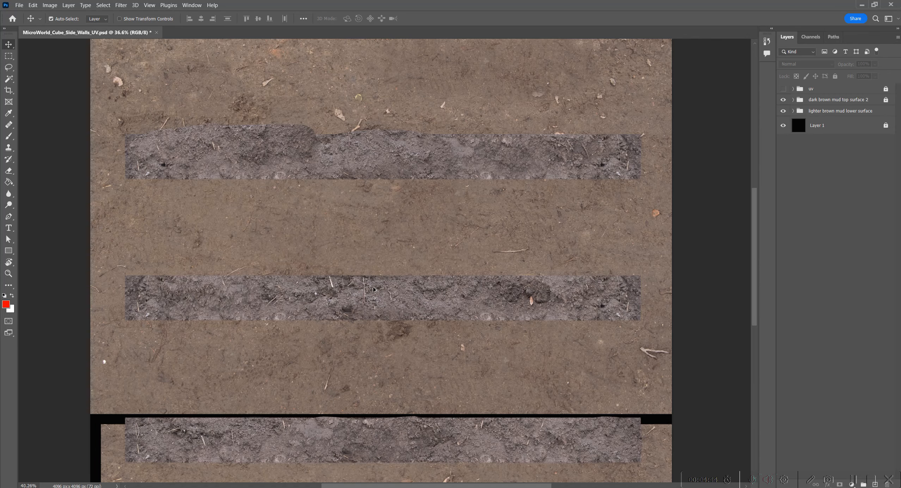
Step: Show the uv group again and check the four wall strips against the mud bands
left_click(783, 89)
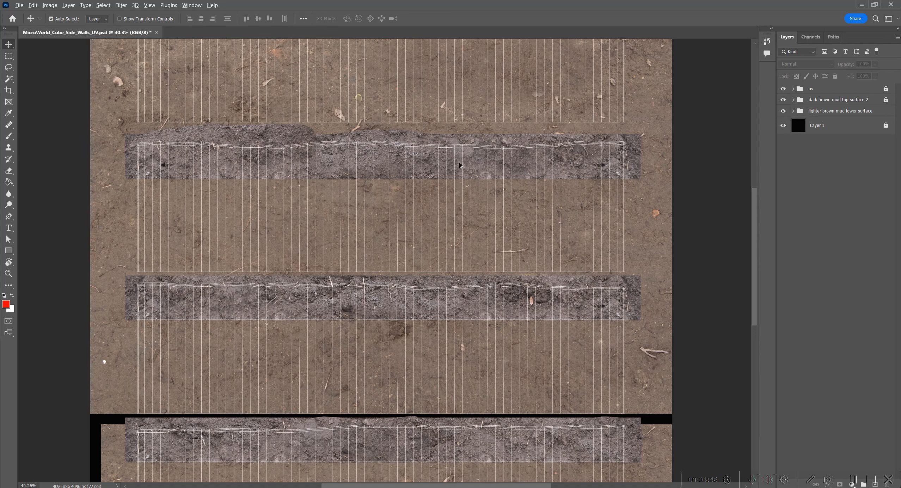
scroll(416, 193, "down", 2, "alt")
scroll(473, 242, "up", 1, "alt")
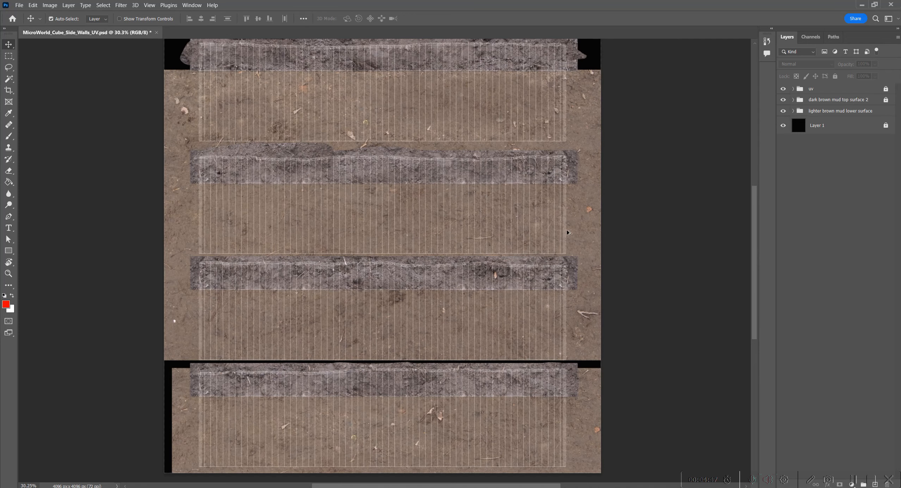
Step: Expand the "lighter brown mud lower surface" group and hide its masked Layers 23 through 18 and the uv group
left_click(794, 112)
left_click_drag(783, 126, 781, 145)
left_click(783, 88)
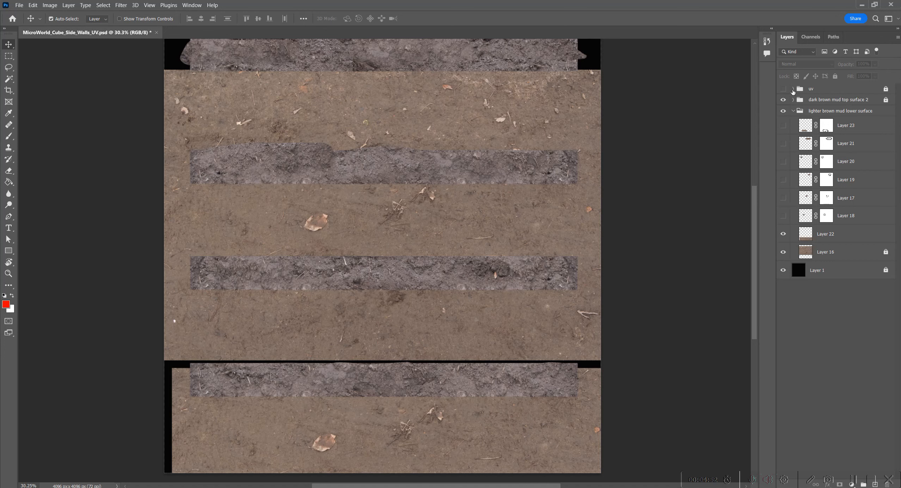
Step: Compare the areas covered by Layer 22 and Layer 16 by toggling each, leaving only Layer 16 shown in the group
left_click(783, 234)
left_click(783, 234)
left_click(783, 234)
left_click(783, 252)
left_click(783, 252)
left_click(783, 251)
left_click(783, 251)
left_click(783, 252)
left_click(783, 251)
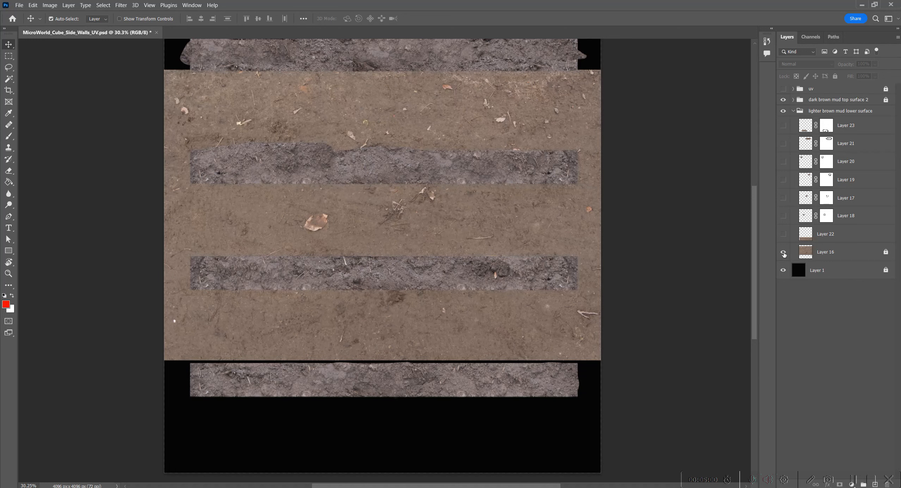
Step: Hide the "dark brown mud top surface 2" group and examine the Layer 16 base texture on its own
left_click(782, 101)
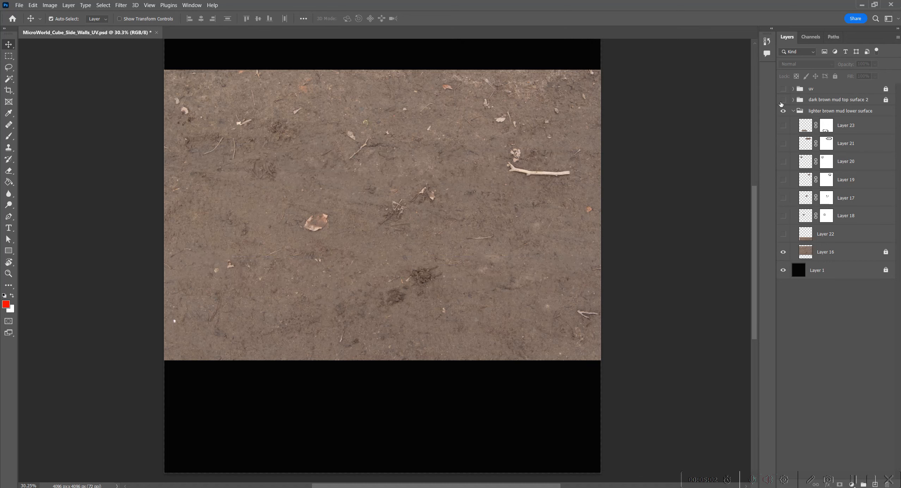
scroll(638, 266, "down", 1)
key("space")
left_click_drag(638, 263, 646, 270)
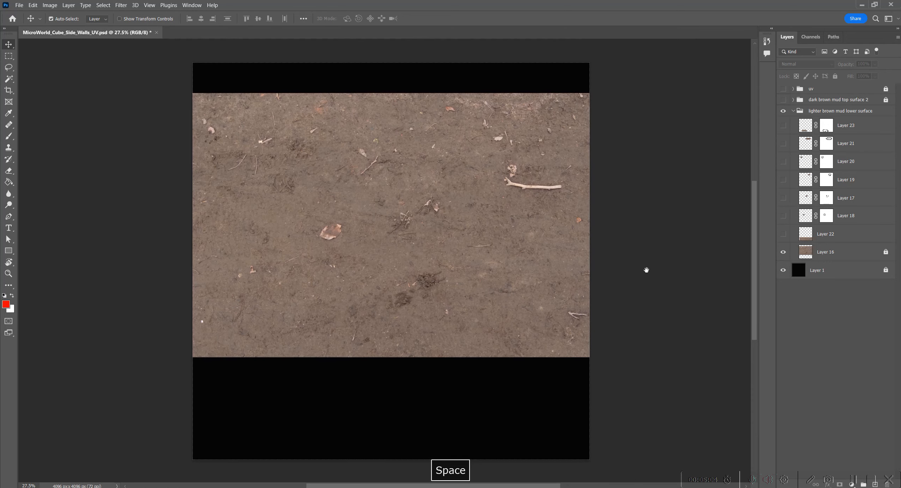
left_click(784, 252)
left_click(783, 253)
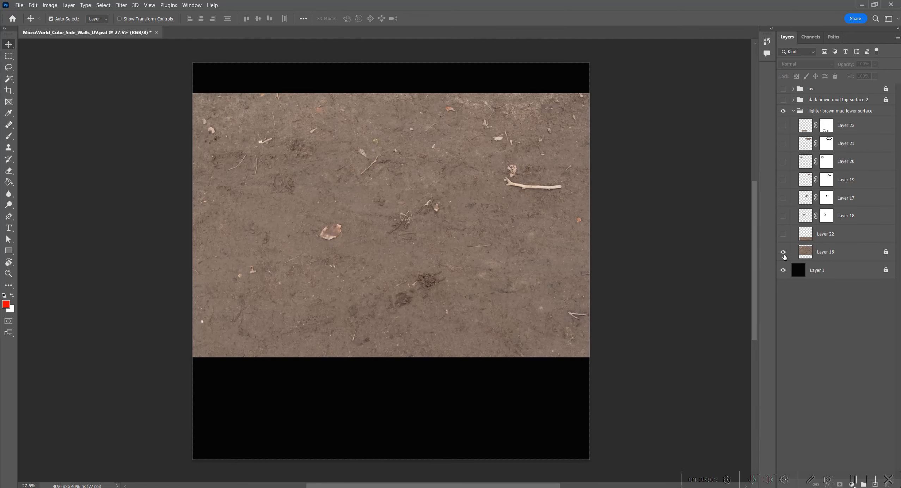
Step: Examine the lower brown strip supplied by Layer 22 by toggling its visibility, leaving it shown over the black background
left_click(784, 236)
left_click(784, 236)
left_click(784, 236)
left_click(784, 237)
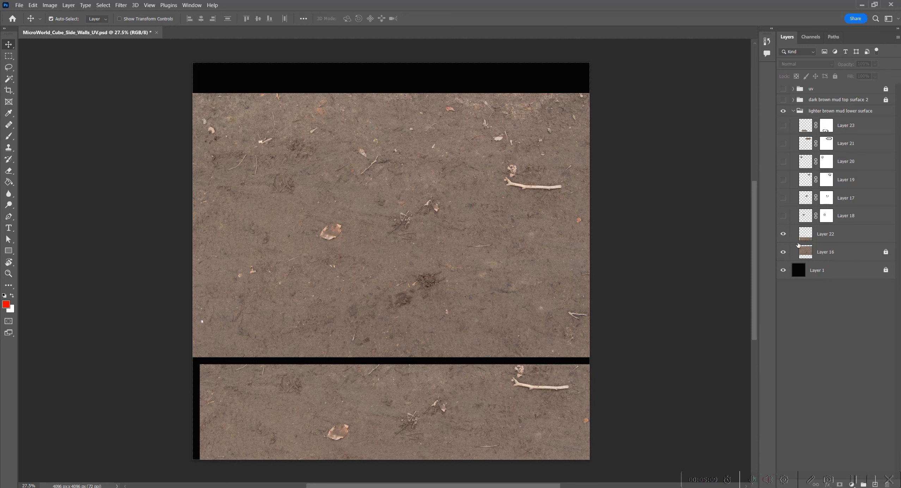
Step: Examine the patches that Layer 18 and Layer 17 add by toggling their visibility, leaving both shown
left_click(782, 216)
left_click(782, 216)
left_click(782, 217)
left_click(783, 197)
left_click(783, 198)
left_click(784, 198)
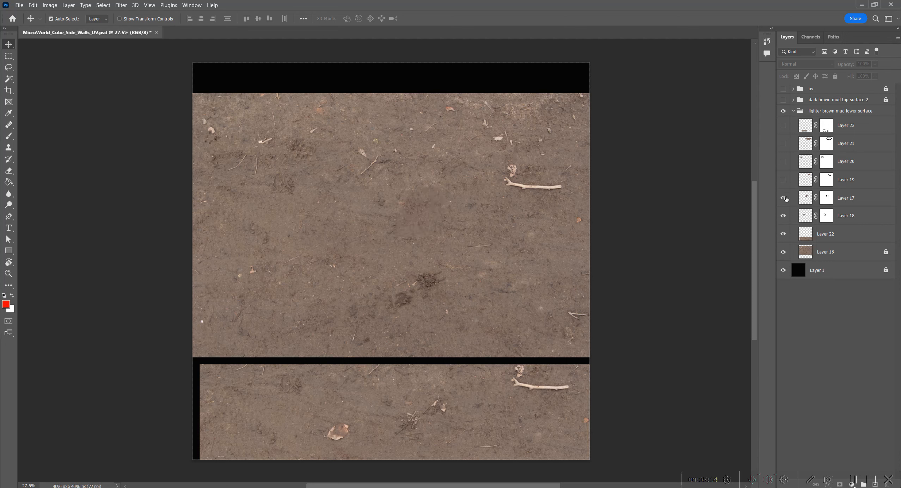
Step: Examine the patches that Layer 19 and Layer 20 add by toggling their visibility, leaving both shown
left_click(783, 180)
left_click(783, 180)
left_click(783, 180)
left_click(783, 162)
left_click(783, 161)
left_click(783, 162)
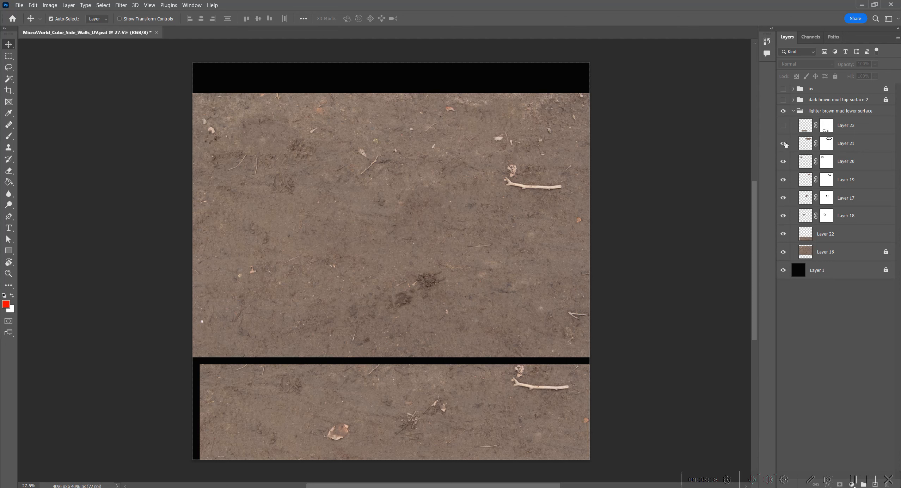
Step: Examine the Layer 21 and Layer 23 patches by toggling them, leave both shown, and show the "dark brown mud top surface 2" group again
left_click(783, 143)
left_click(783, 143)
left_click(783, 143)
left_click(784, 125)
left_click(783, 126)
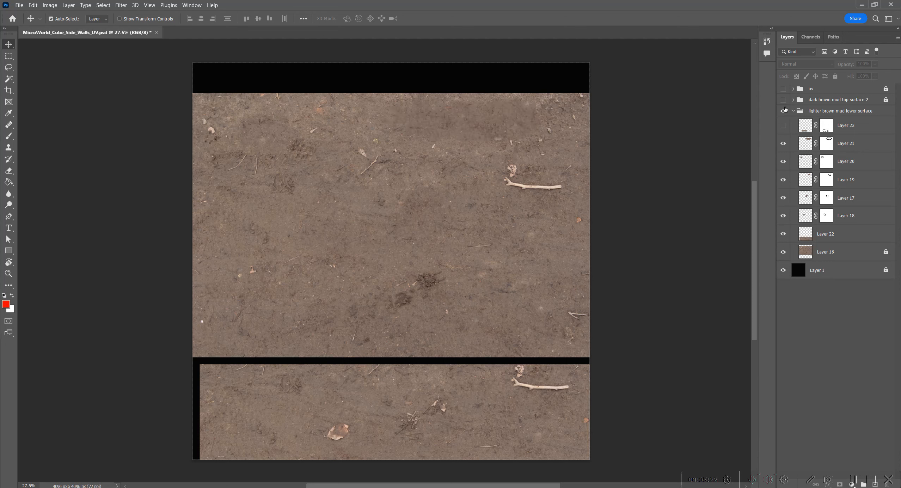
left_click(783, 126)
left_click(783, 126)
left_click(782, 125)
left_click(783, 100)
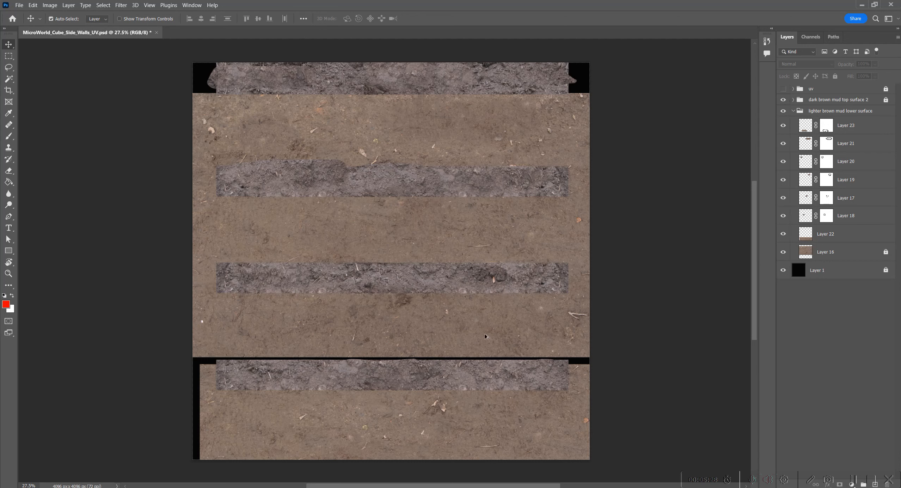
Step: Examine the lighter brown surface between the lower two dark mud bands in close-up
scroll(475, 332, "up", 2)
key("space")
left_click_drag(475, 301, 498, 243)
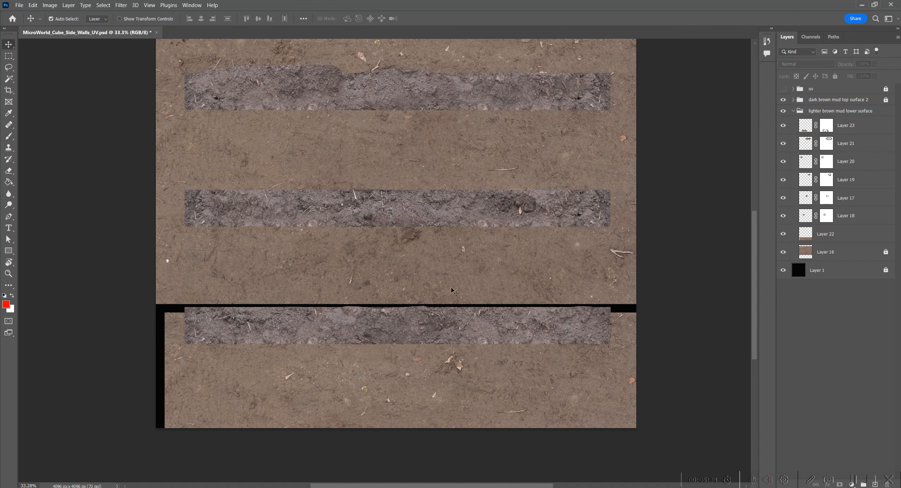
scroll(293, 259, "up", 4, "alt")
scroll(303, 267, "up", 4, "alt")
left_click_drag(469, 268, 450, 269)
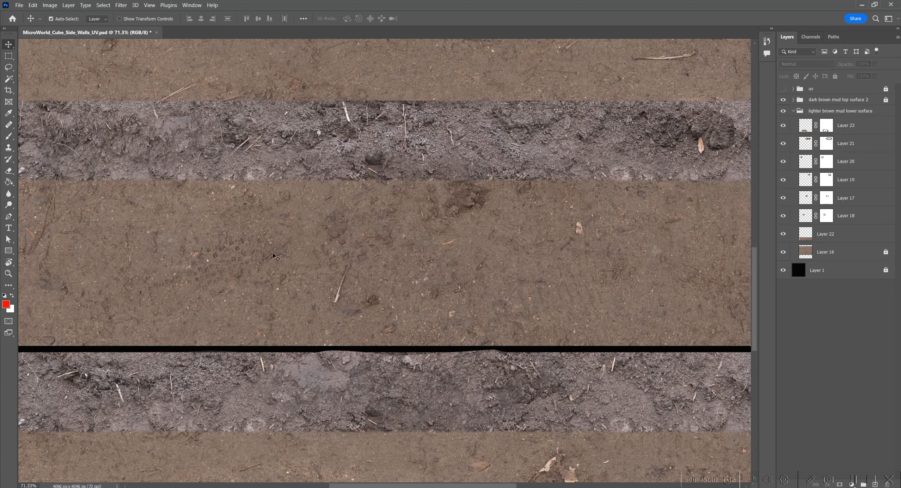
scroll(271, 267, "up", 5, "alt")
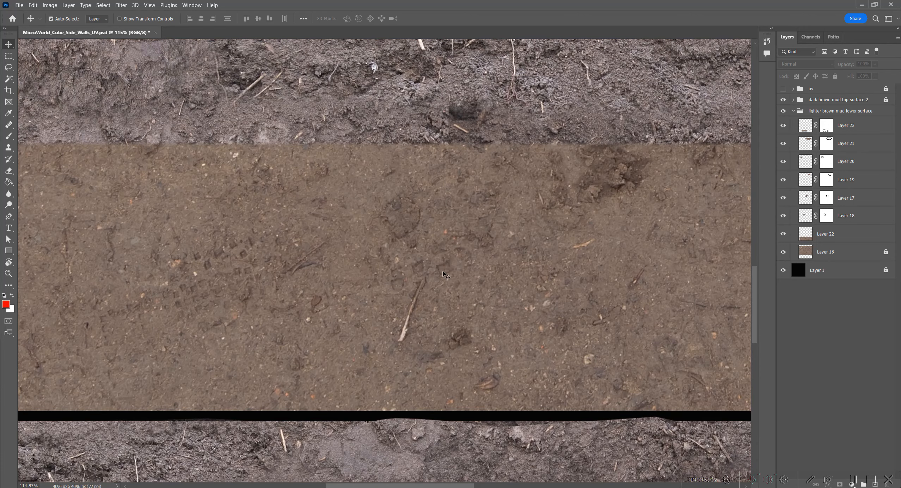
scroll(475, 297, "down", 4, "alt")
left_click_drag(525, 321, 518, 282)
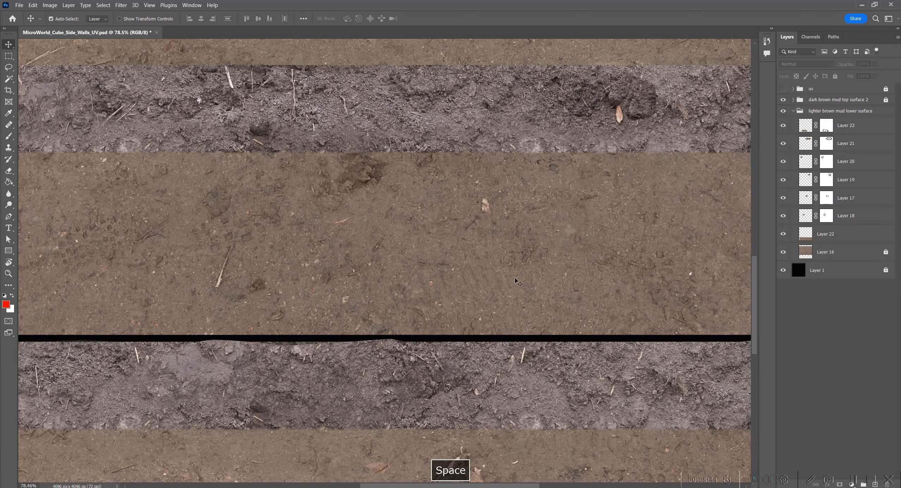
Step: Examine the dark mud bands and the lighter brown surface around them across the whole side wall texture
left_click_drag(479, 149, 494, 423)
scroll(280, 199, "down", 4, "alt")
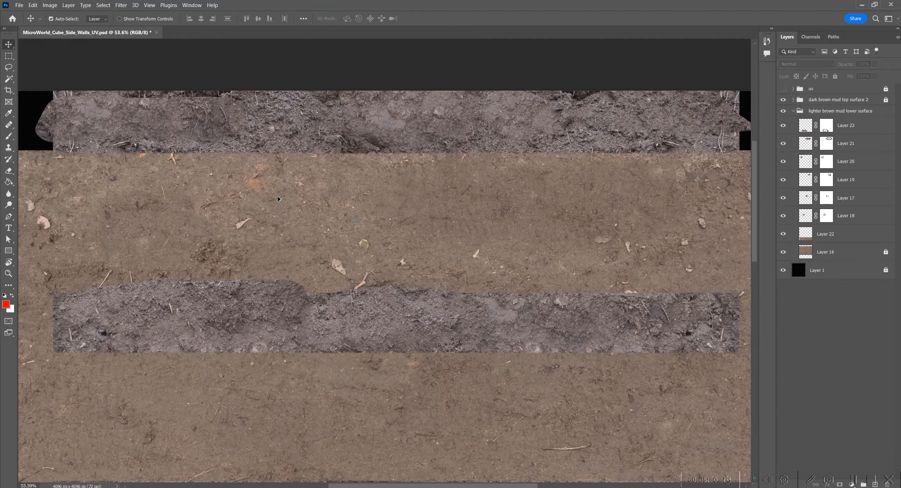
scroll(350, 239, "down", 2, "alt")
left_click_drag(469, 323, 460, 211)
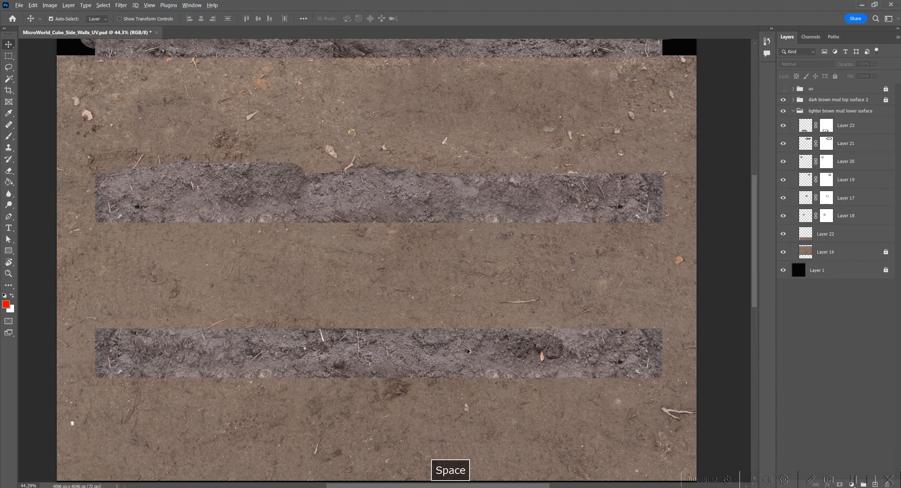
scroll(469, 353, "down", 1, "alt")
left_click_drag(480, 353, 487, 162)
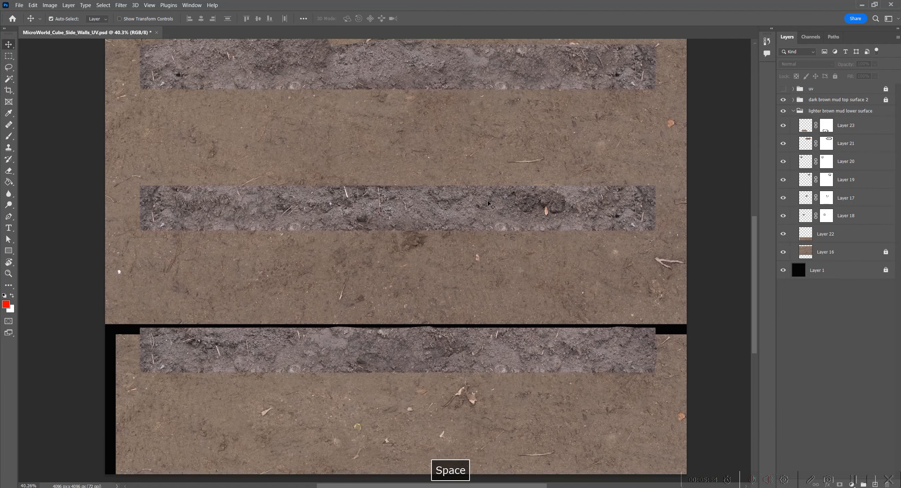
scroll(303, 265, "up", 2, "alt")
scroll(583, 358, "down", 5, "alt")
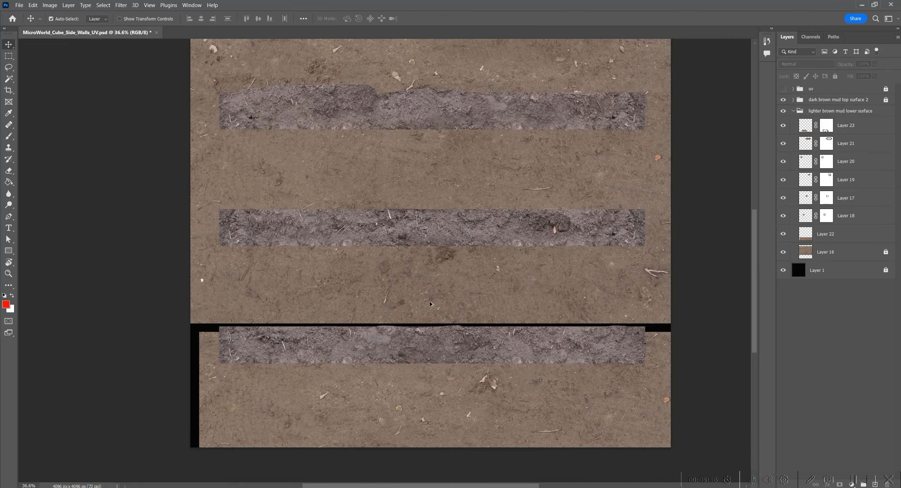
left_click_drag(484, 257, 465, 310)
scroll(465, 311, "down", 1, "alt")
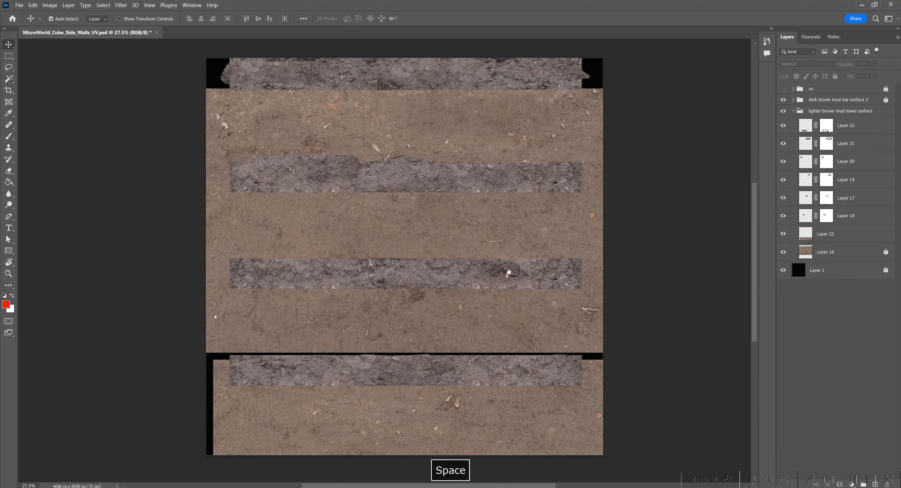
left_click_drag(506, 253, 501, 275)
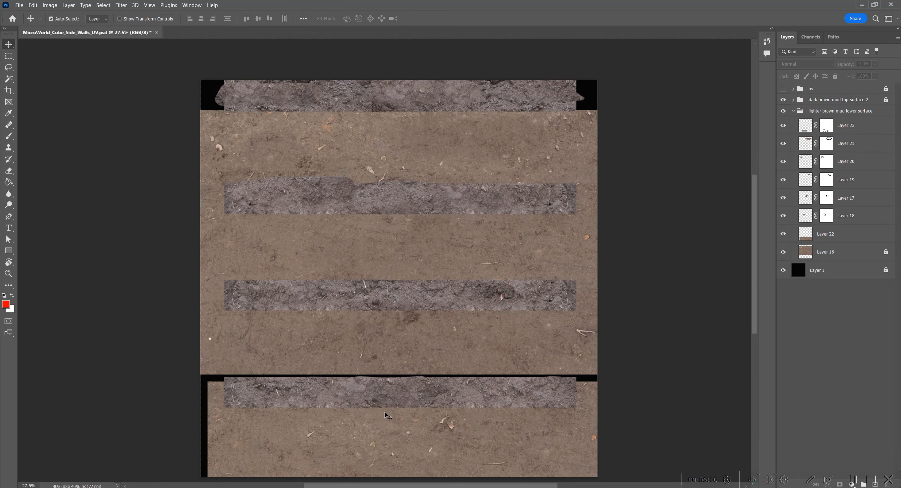
Step: Look over the lower mud bands once more and collapse the "lighter brown mud lower surface" layer group
scroll(395, 363, "up", 5, "alt")
scroll(453, 311, "down", 4, "alt")
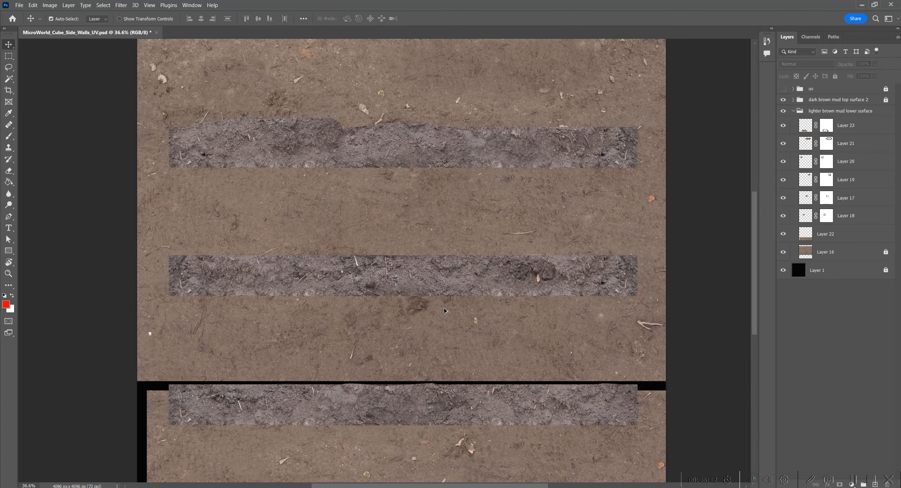
scroll(434, 305, "down", 1, "alt")
left_click_drag(512, 303, 503, 294)
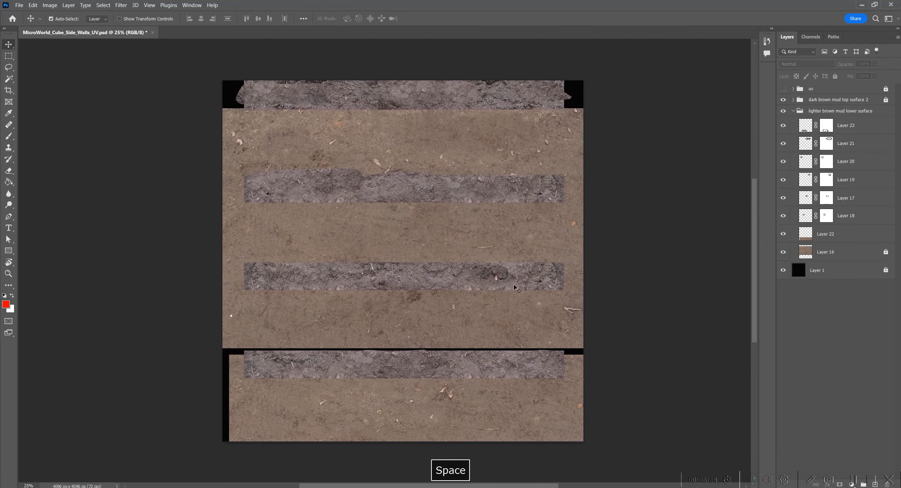
scroll(413, 310, "up", 6, "alt")
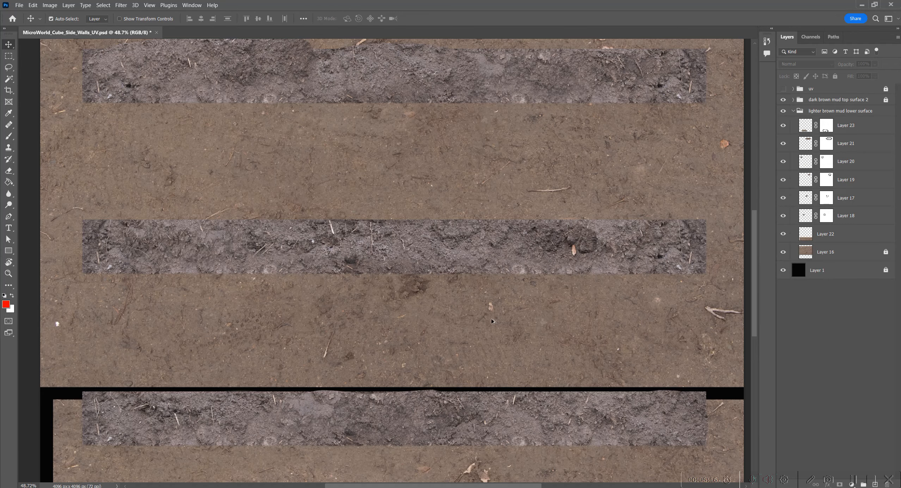
scroll(322, 294, "down", 3, "alt")
left_click_drag(400, 297, 420, 275)
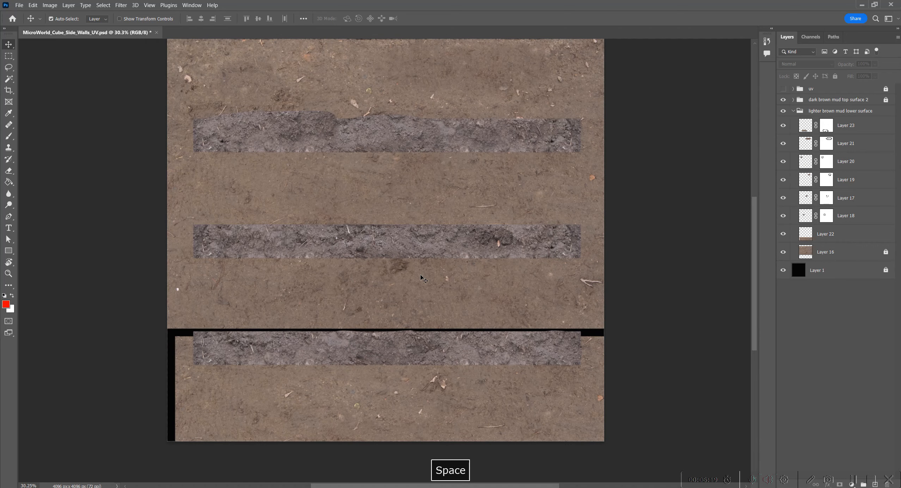
left_click(794, 111)
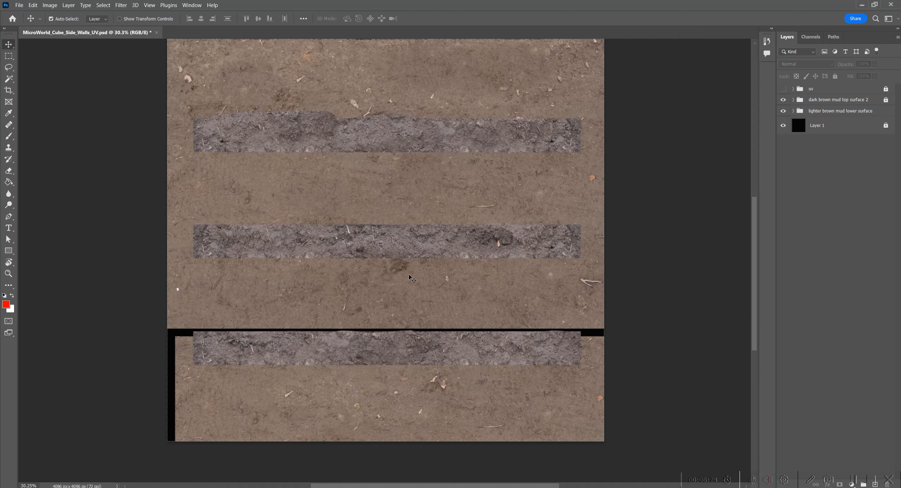
Step: Browse the source photos in maya/projects/default/sourceimages/Grass-Mud Textures 2K, including groundearth0103, and close the file browser without opening any
key("ctrl+o")
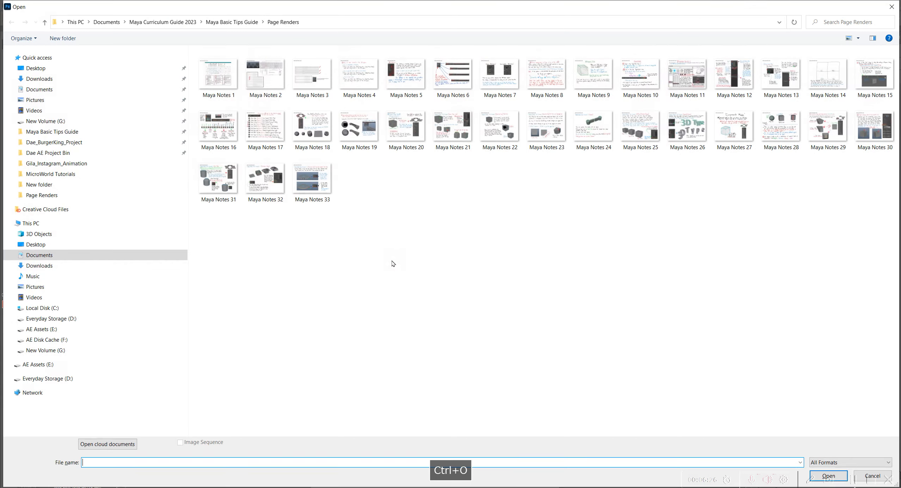
left_click(106, 22)
double_click(212, 93)
double_click(213, 93)
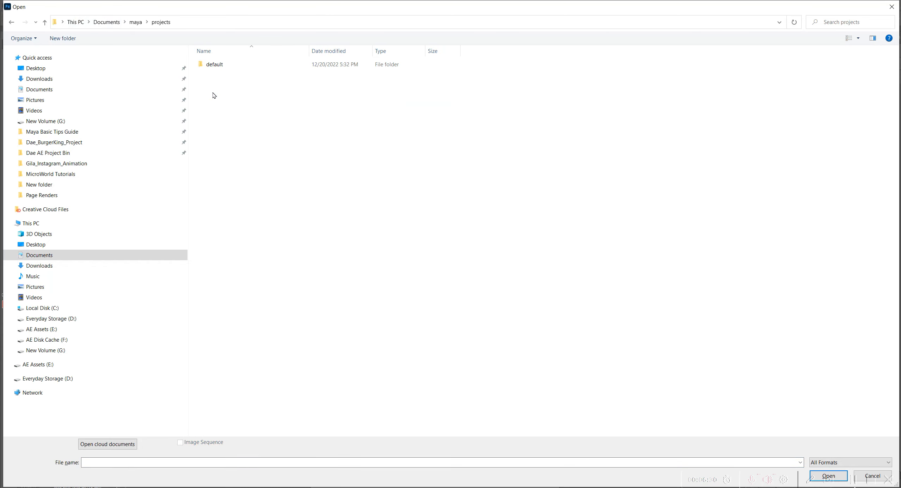
double_click(210, 66)
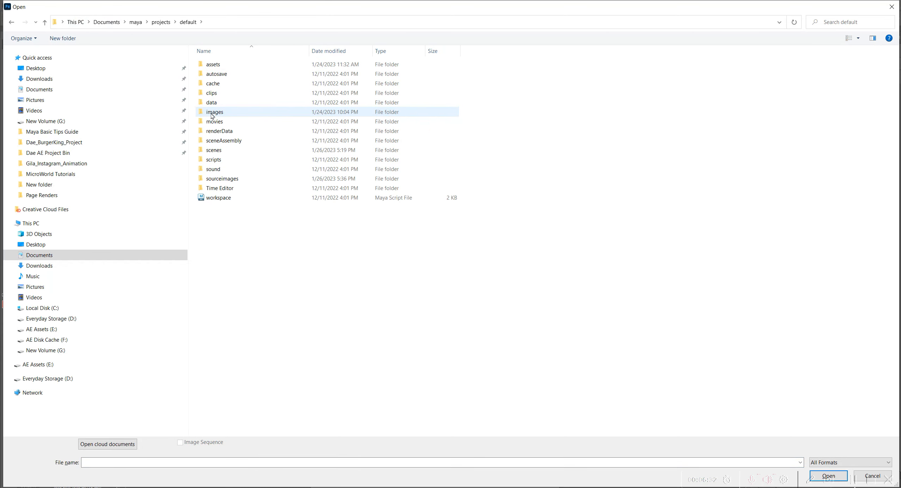
double_click(227, 178)
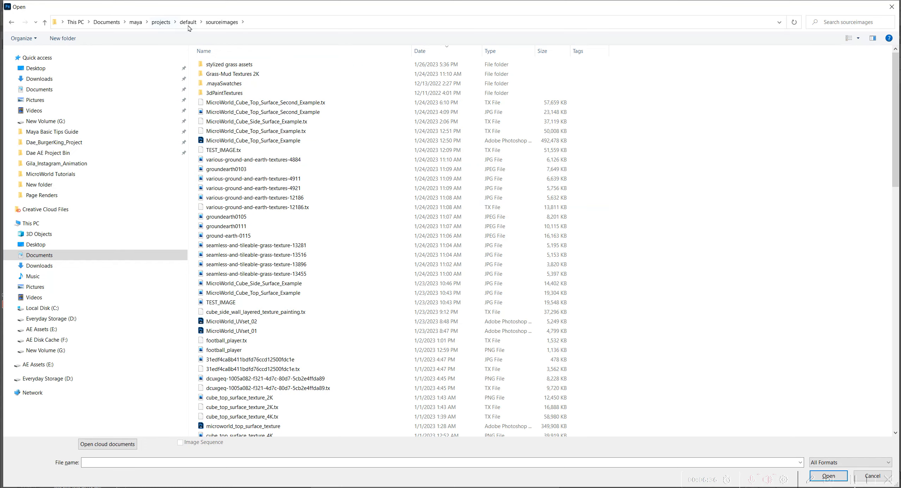
double_click(229, 75)
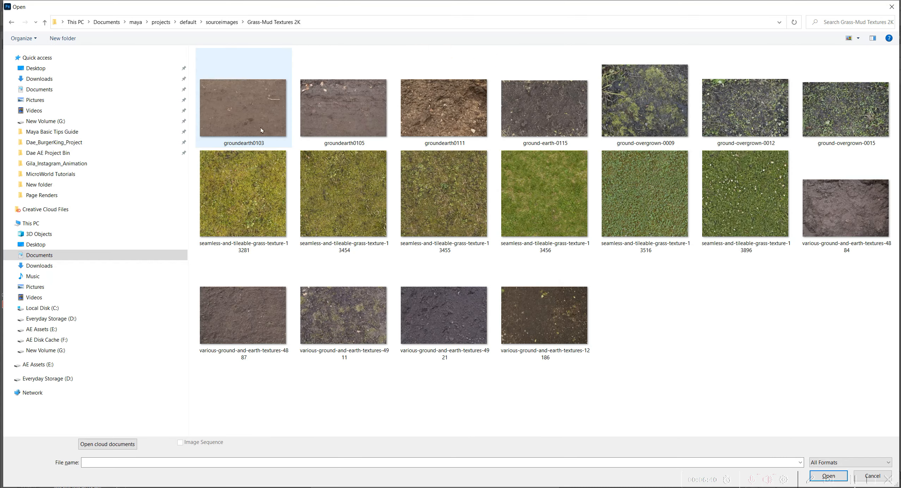
left_click(260, 100)
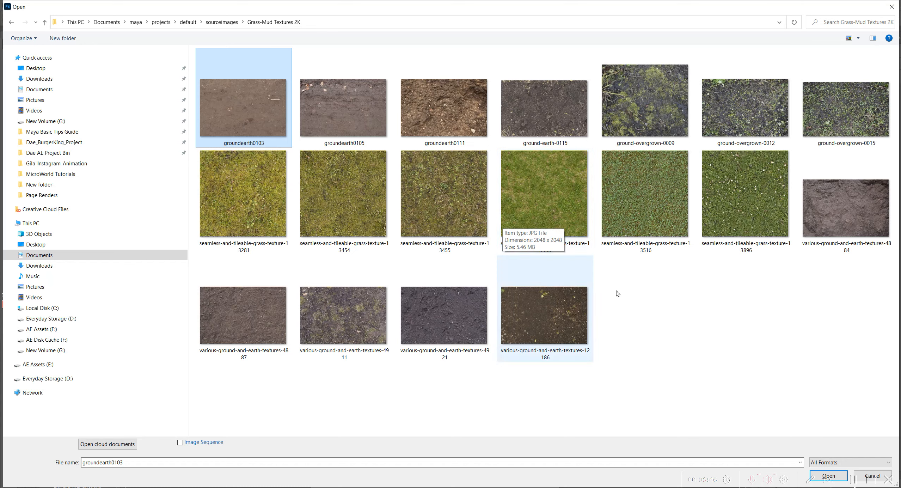
left_click(694, 323)
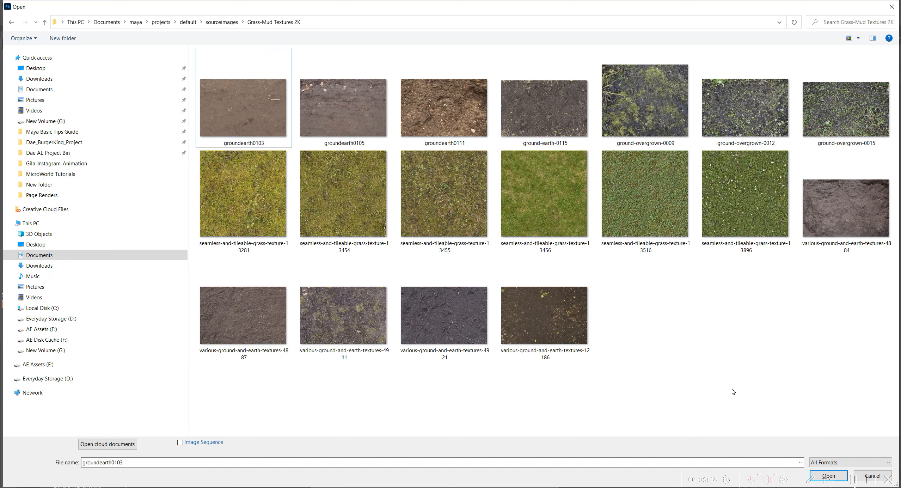
left_click(892, 6)
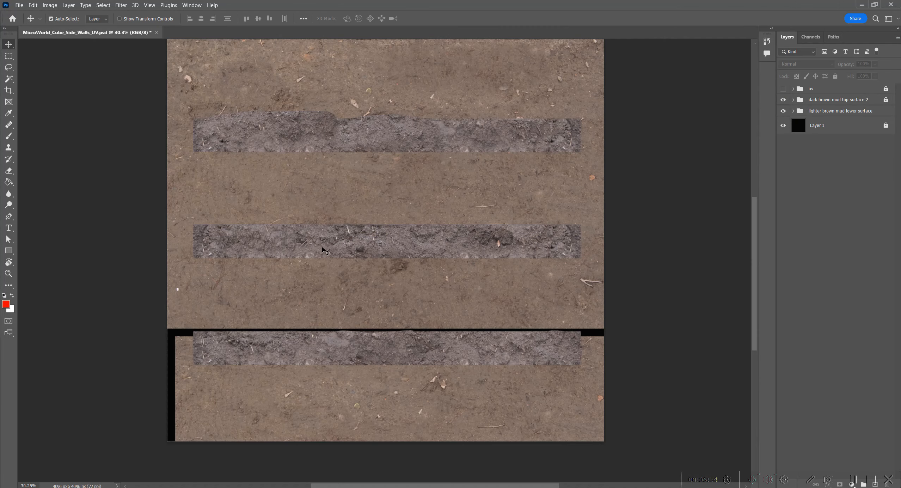
Step: Start saving a copy of the side wall texture and choose JPEG as its file format
key("ctrl+shift+s")
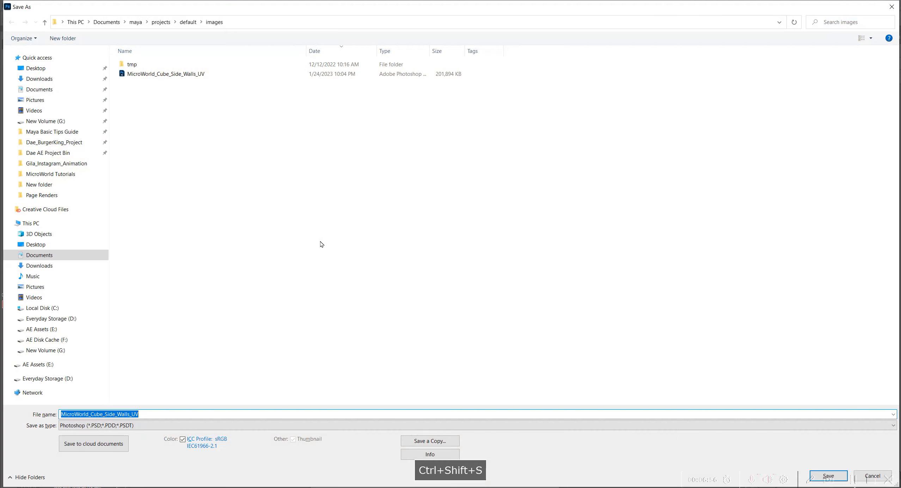
left_click(207, 425)
left_click(204, 430)
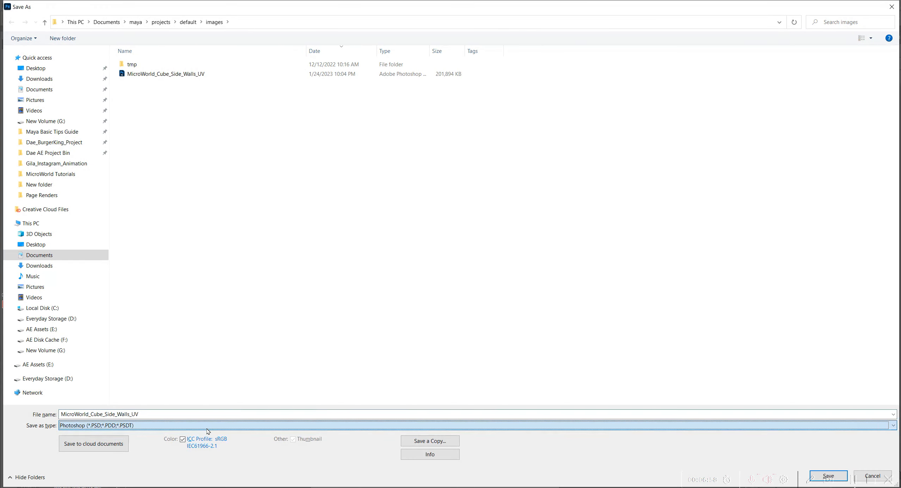
left_click(405, 442)
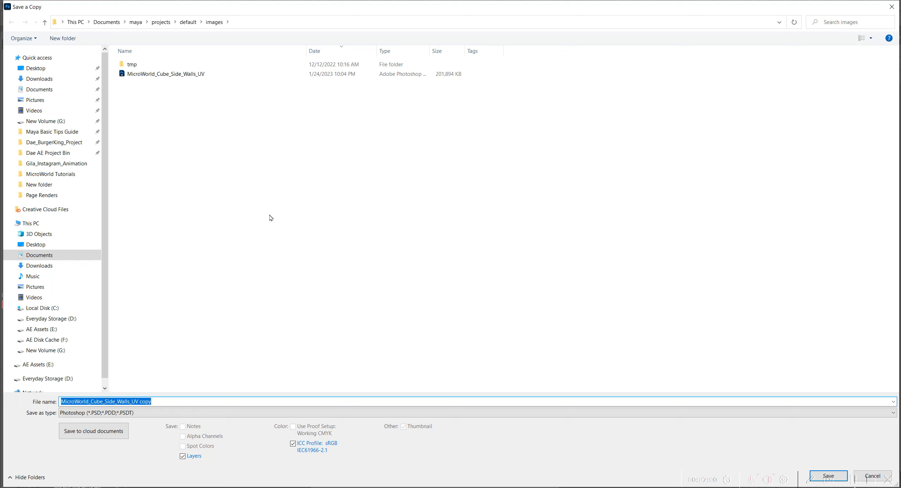
left_click(196, 413)
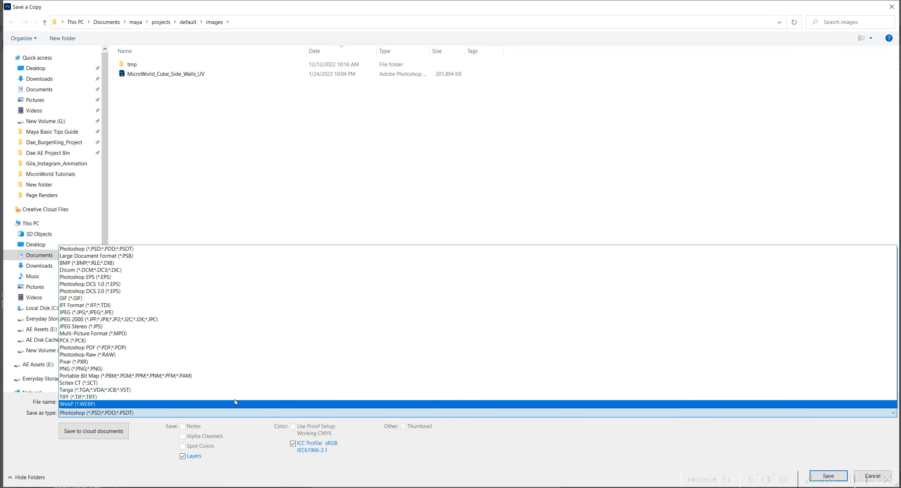
left_click(102, 313)
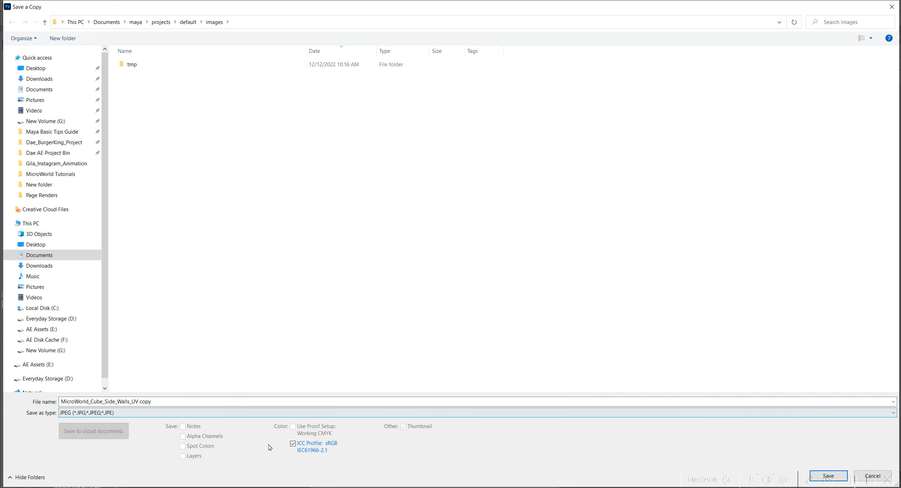
Step: Name the JPEG copy MicroWorld_Cube_Side_Walls_Sample_Test
left_click(158, 400)
left_click(126, 399)
left_click_drag(131, 401, 162, 400)
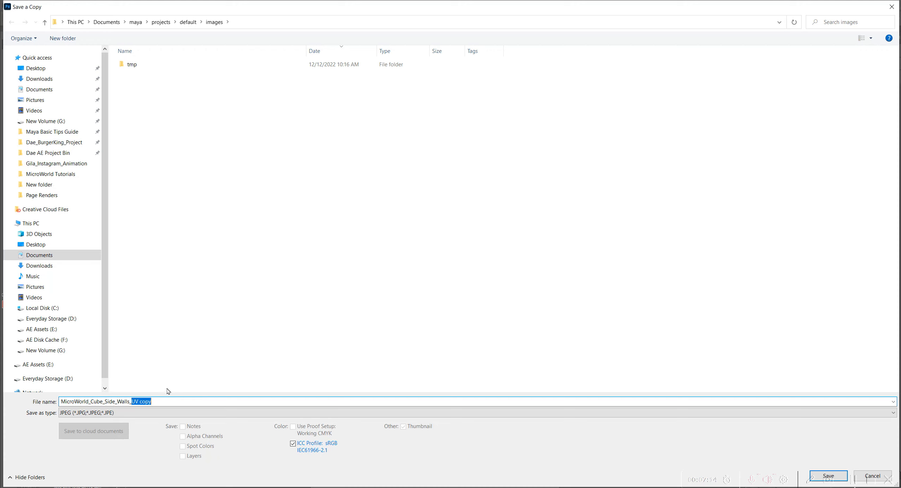
type("Sample_R")
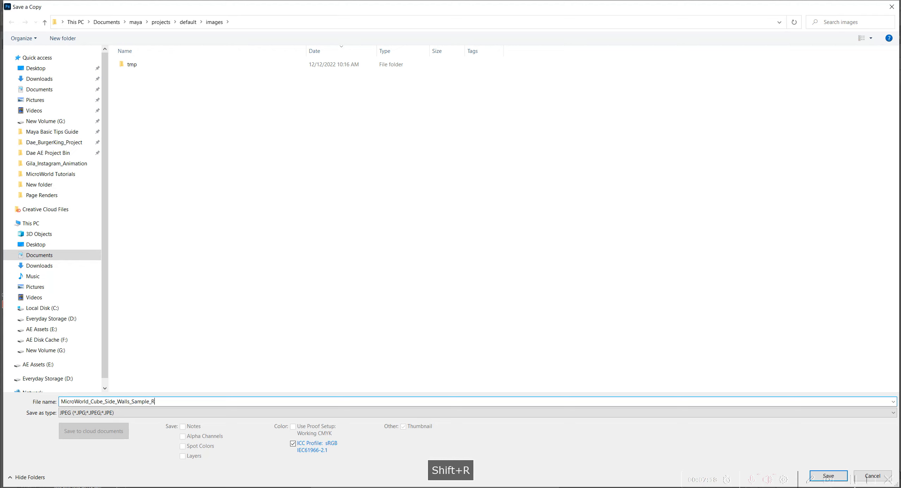
key("BackSpace")
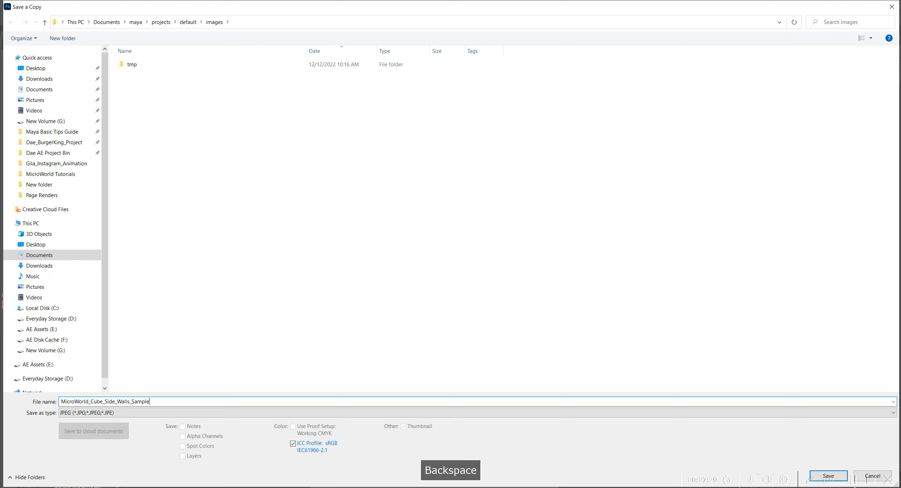
type("_Test")
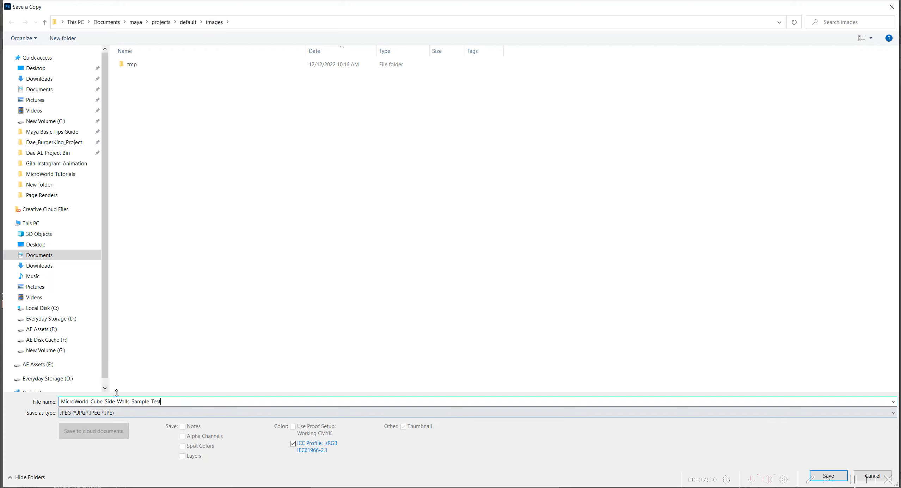
Step: Save the JPEG copy in the default project's sourceimages folder and accept the JPEG options
left_click(189, 23)
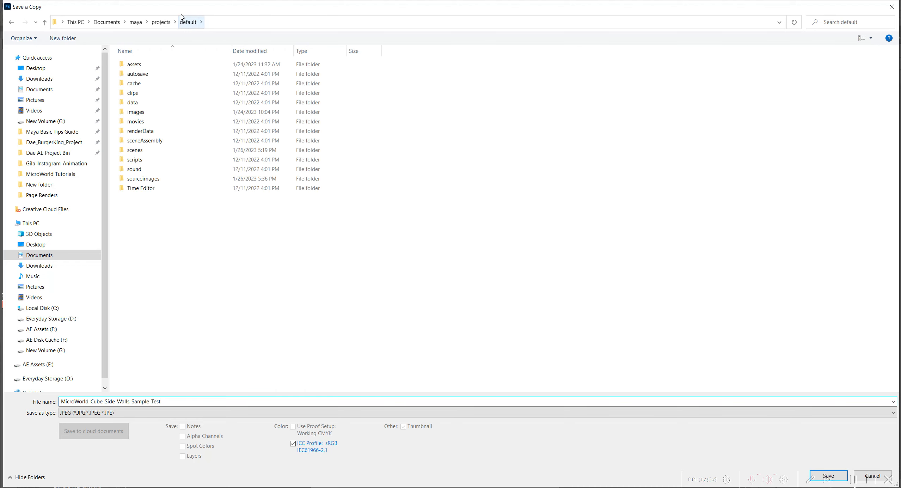
left_click(165, 178)
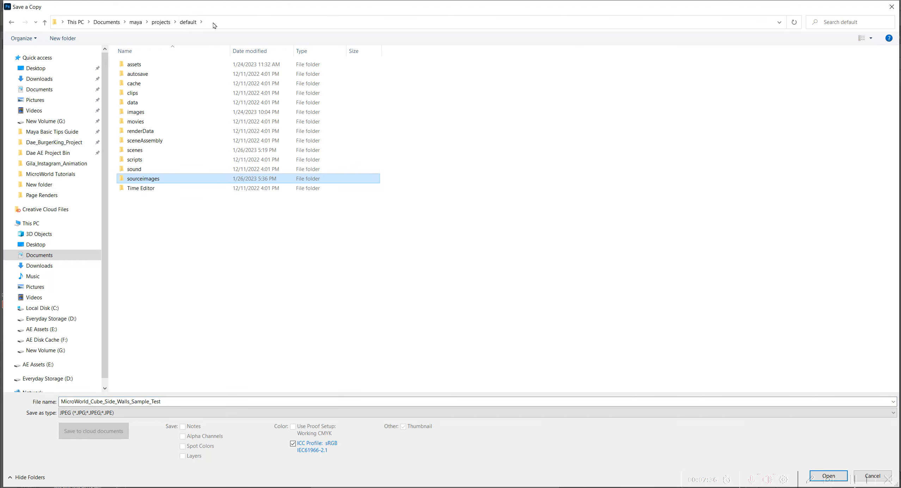
double_click(145, 180)
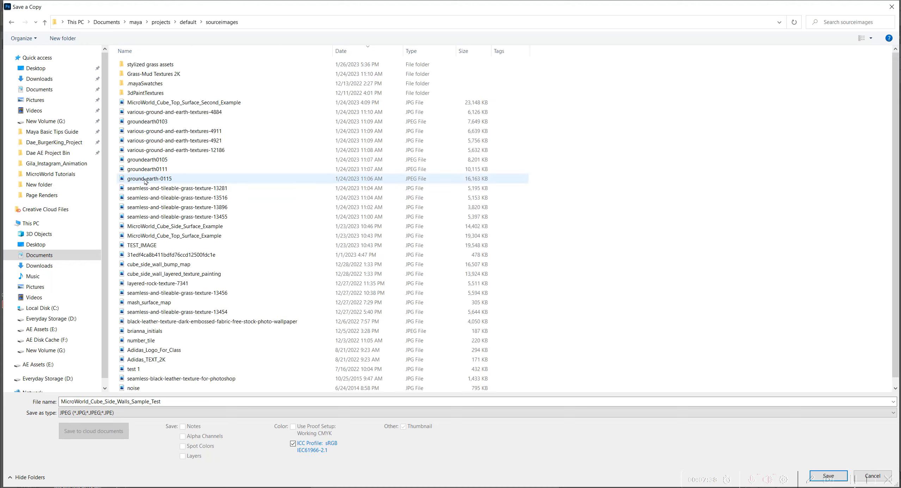
key("Return")
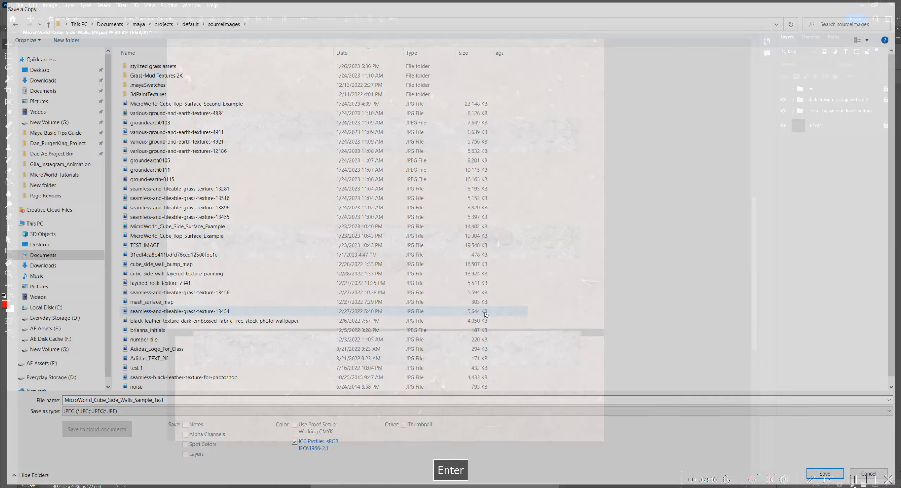
left_click(503, 130)
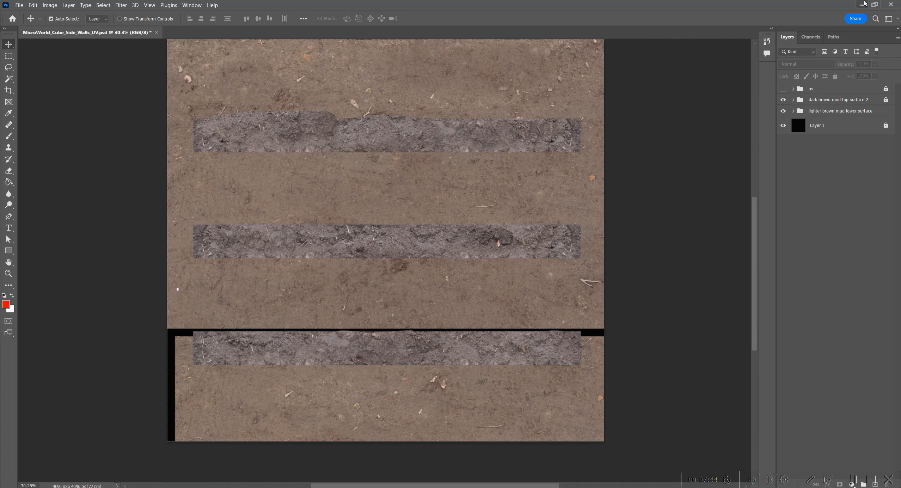
Step: Switch to Maya and view the whole micro world cube from the front, slightly above
key("alt+Tab")
left_click_drag(572, 318, 559, 311, "alt")
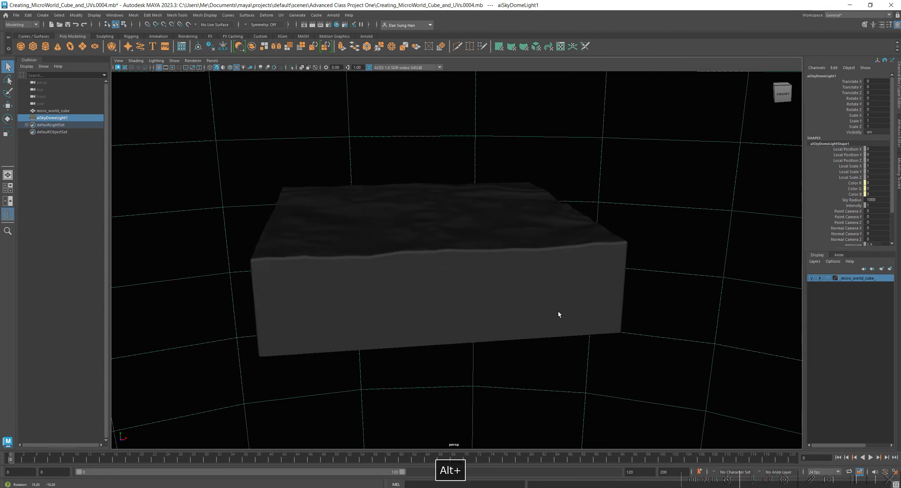
right_click_drag(559, 311, 508, 293, "alt")
mouse_move(471, 224)
middle_mouse_down("alt")
mouse_move(465, 236)
mouse_move(462, 214)
middle_mouse_up("alt")
left_click_drag(539, 281, 533, 279, "alt")
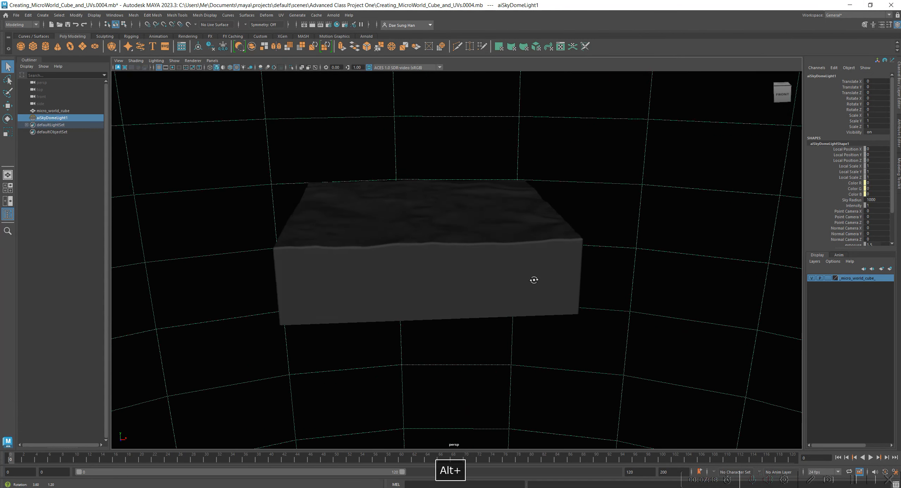
Step: Create a display layer containing the selected sky dome light and check its visibility by switching the layer off and on
right_click_drag(532, 280, 526, 255, "alt")
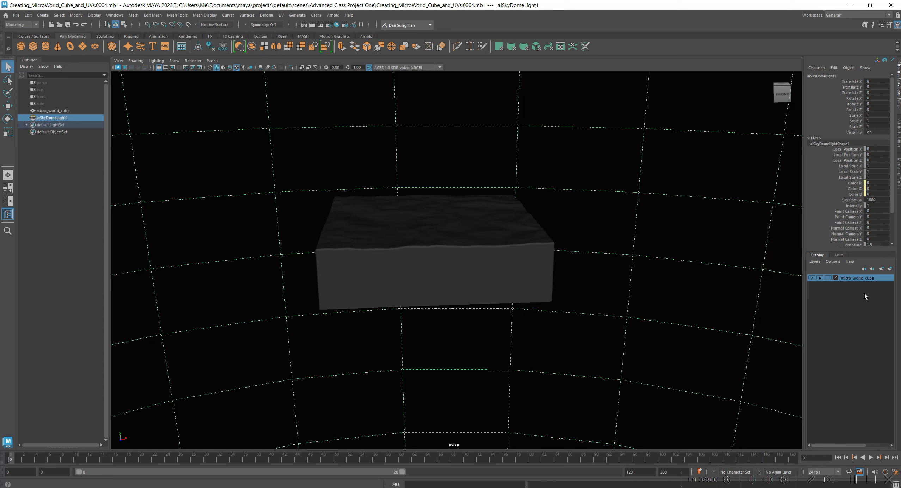
left_click(890, 269)
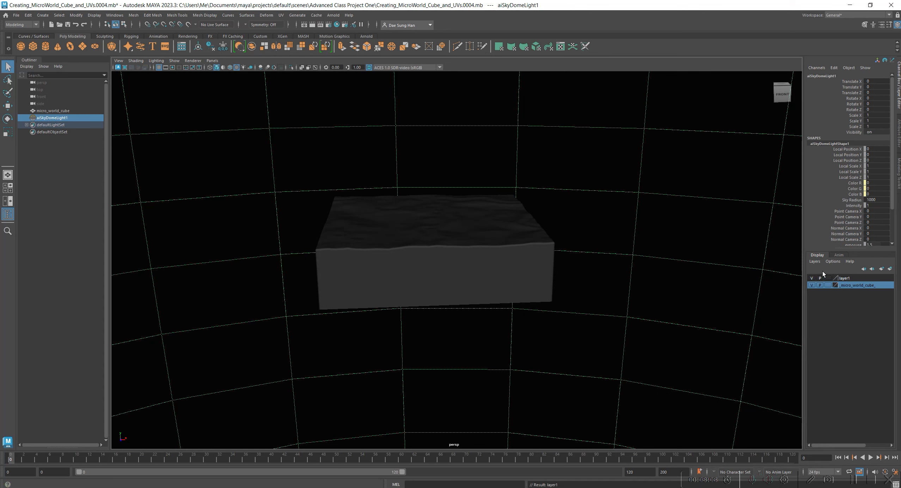
left_click(812, 278)
left_click(812, 278)
left_click(812, 278)
left_click(812, 278)
Step: Rename the sky dome light's display layer _physical_sun_sky_ and set its display type to Reference
double_click(846, 278)
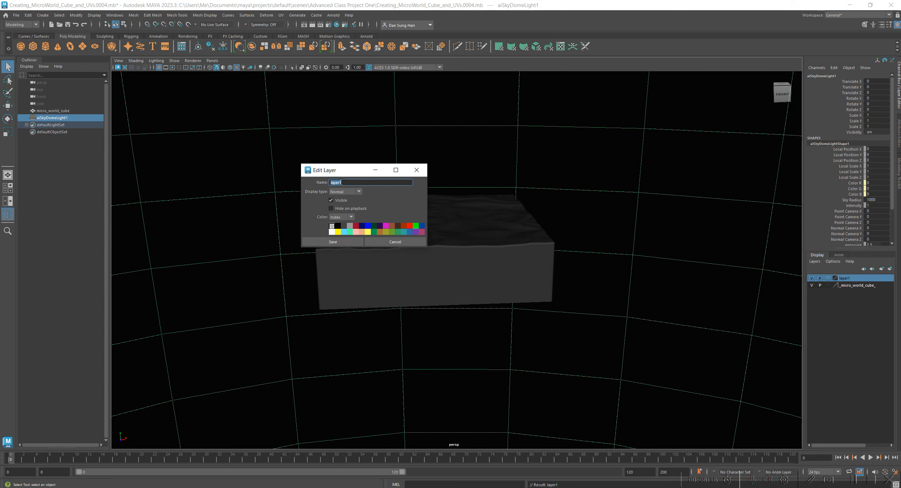
type("_physical_sun_sky")
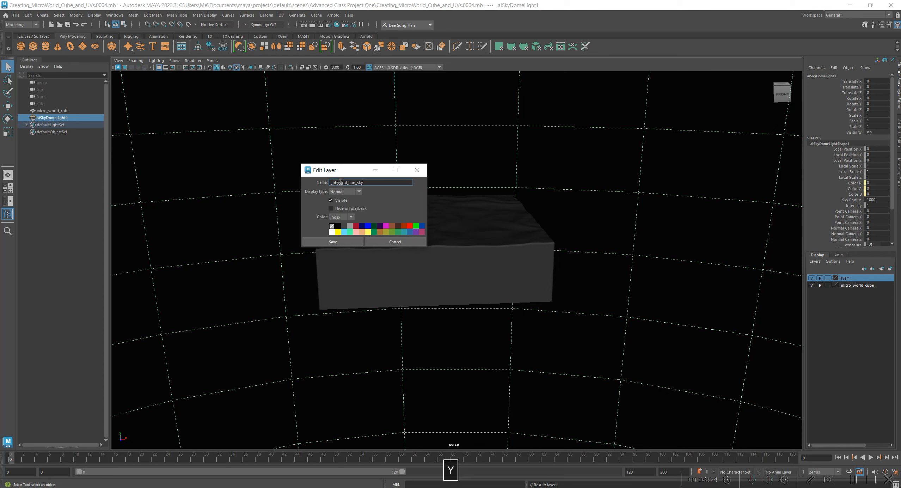
type("_")
left_click(343, 242)
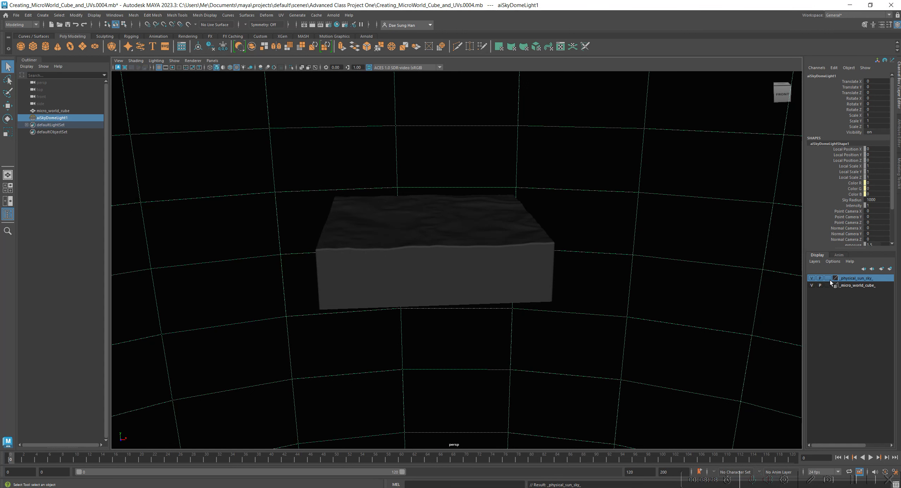
left_click(828, 278)
Step: Select the micro world cube for moving and frame it from the front, slightly above
right_click_drag(461, 315, 549, 270, "alt")
left_click_drag(549, 270, 548, 269, "alt")
right_click_drag(598, 267, 573, 255, "alt")
left_click(493, 276)
key("w")
left_click_drag(549, 220, 544, 232, "alt")
middle_click_drag(545, 232, 554, 215, "alt")
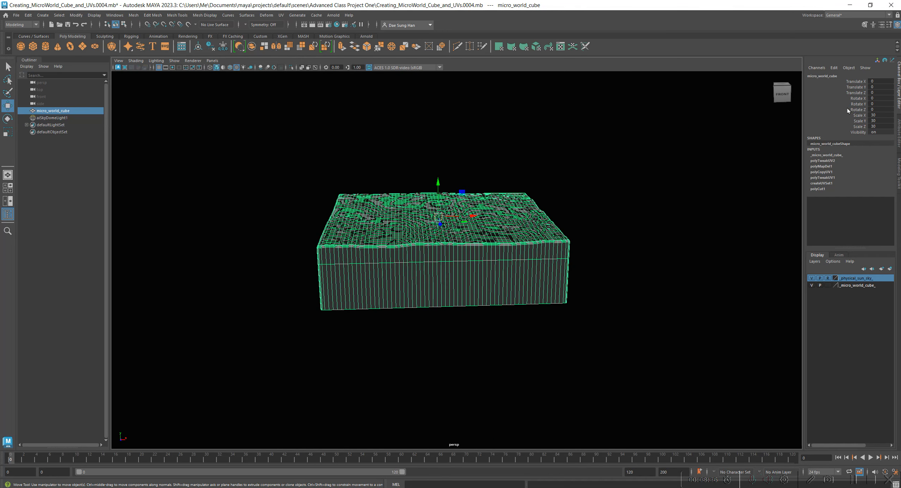
right_click_drag(579, 245, 864, 199, "alt")
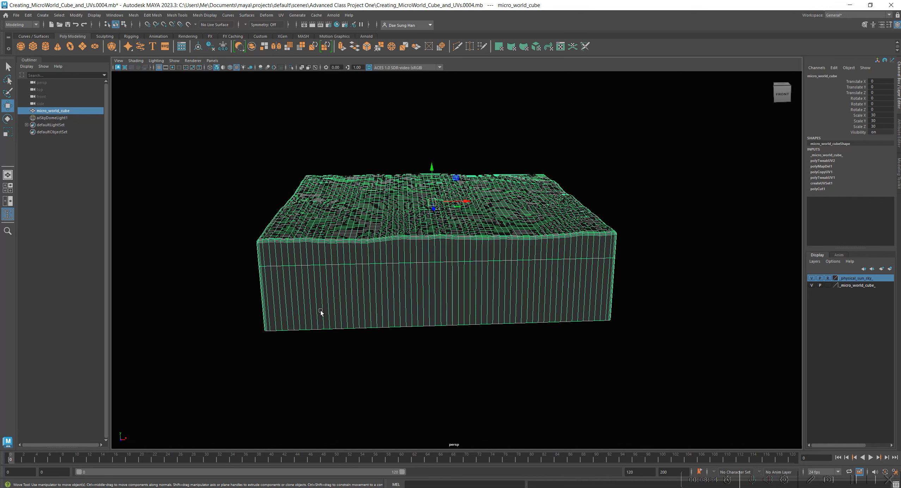
Step: Open the Hypershade, dock it beside the viewport, collapse the Outliner and widen the Hypershade
left_click_drag(0, 92, 547, 113)
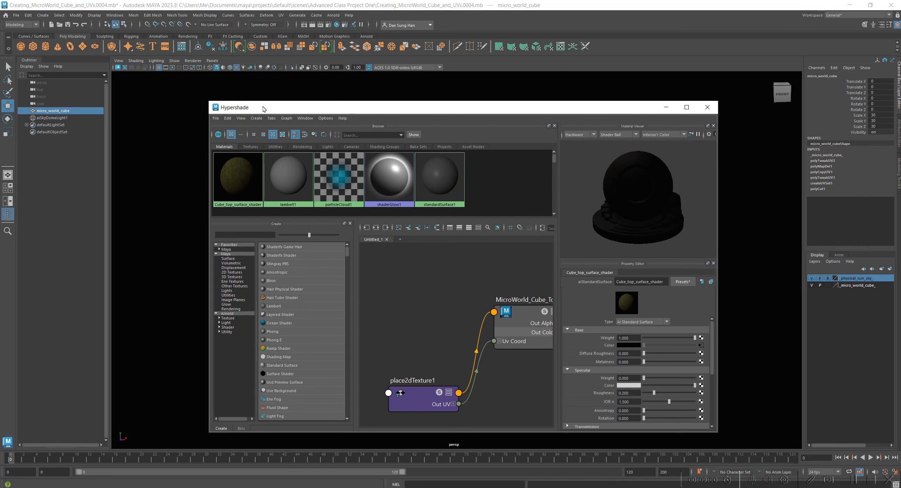
left_click_drag(265, 109, 112, 94)
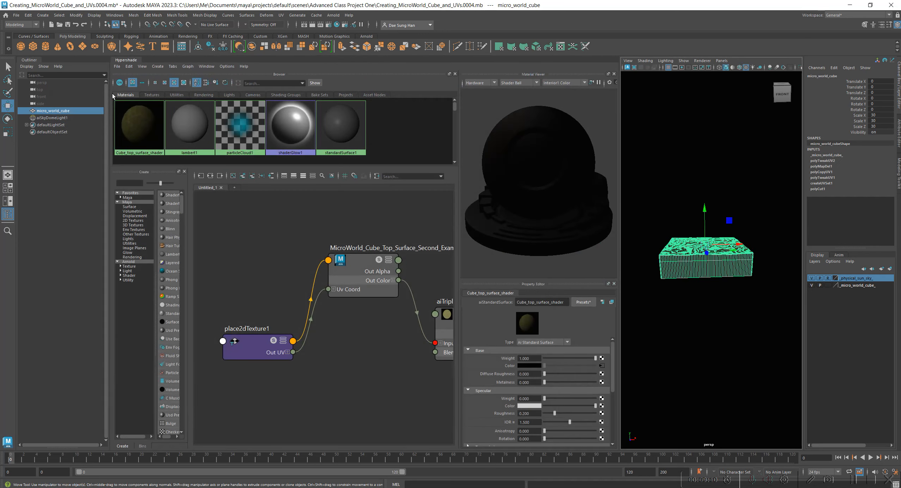
left_click(30, 62)
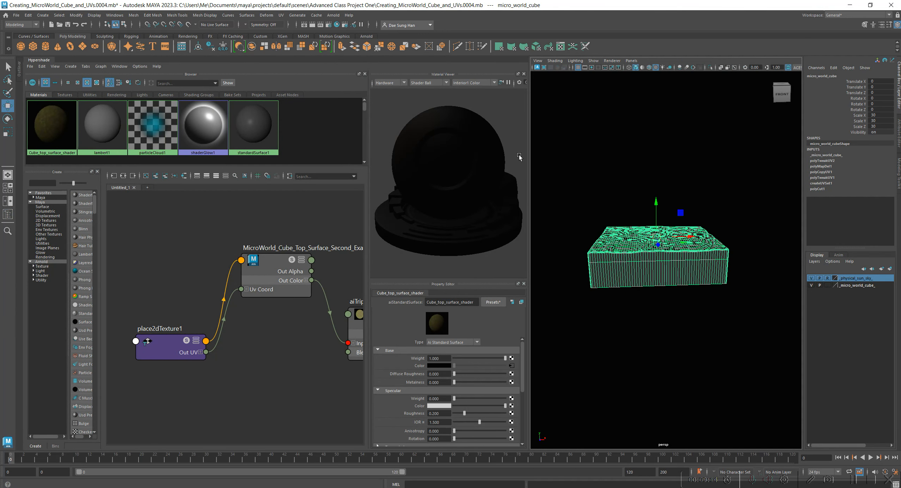
left_click_drag(529, 133, 710, 138)
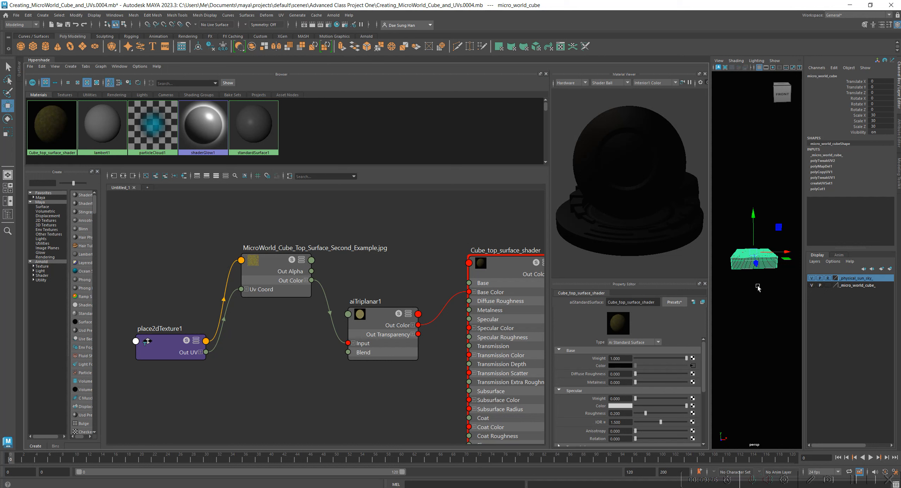
Step: Show the attributes of Cube_top_surface_shader in the Attribute Editor and close the Hypershade's Property Editor and Material Viewer
left_click(899, 135)
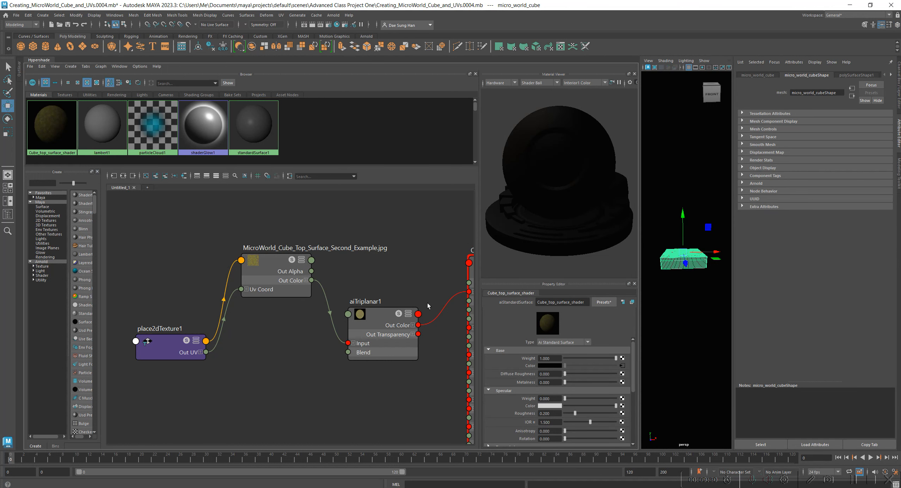
middle_click_drag(397, 408, 278, 400, "alt")
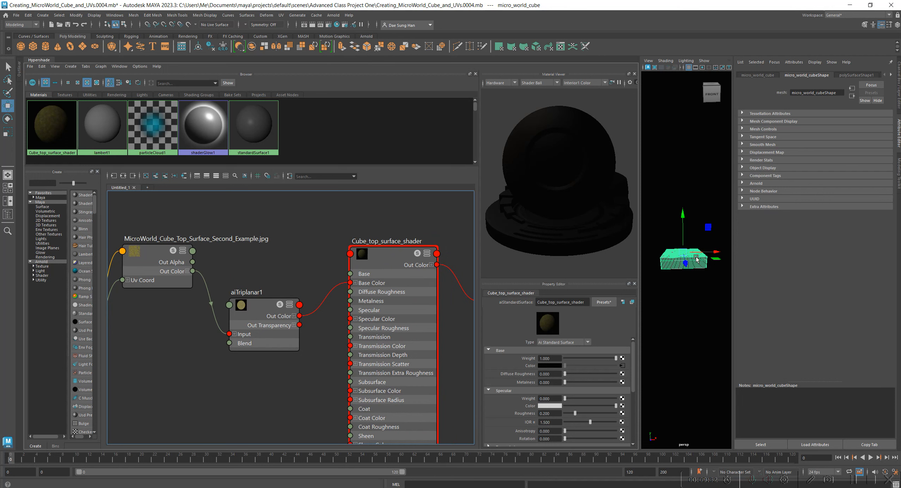
middle_click_drag(416, 234, 338, 239, "alt")
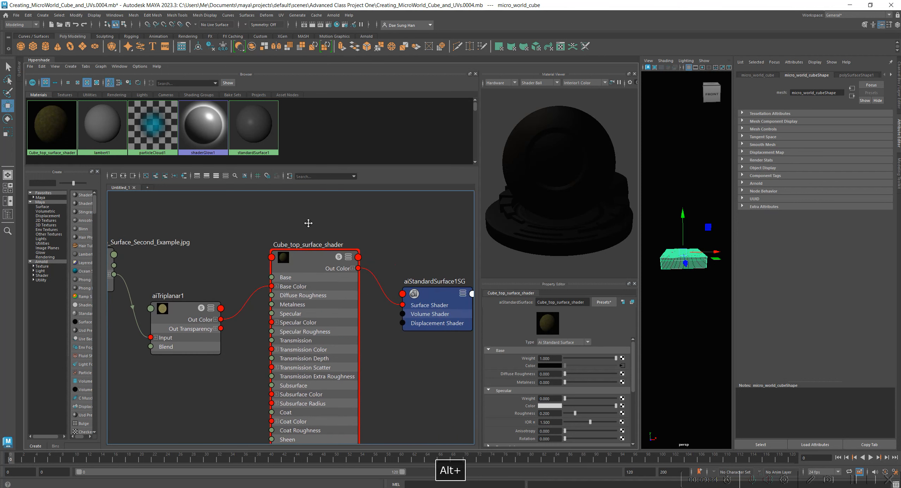
left_click(308, 267)
left_click_drag(328, 262, 338, 240)
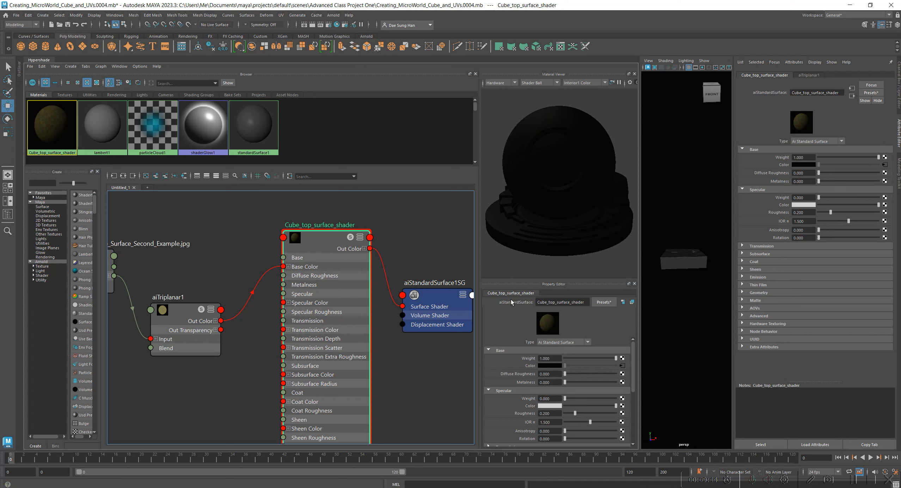
left_click(634, 284)
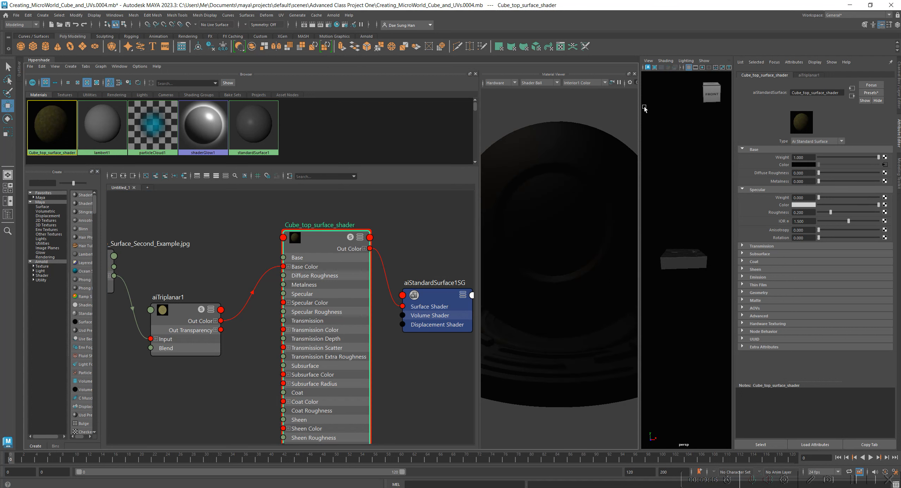
left_click(635, 74)
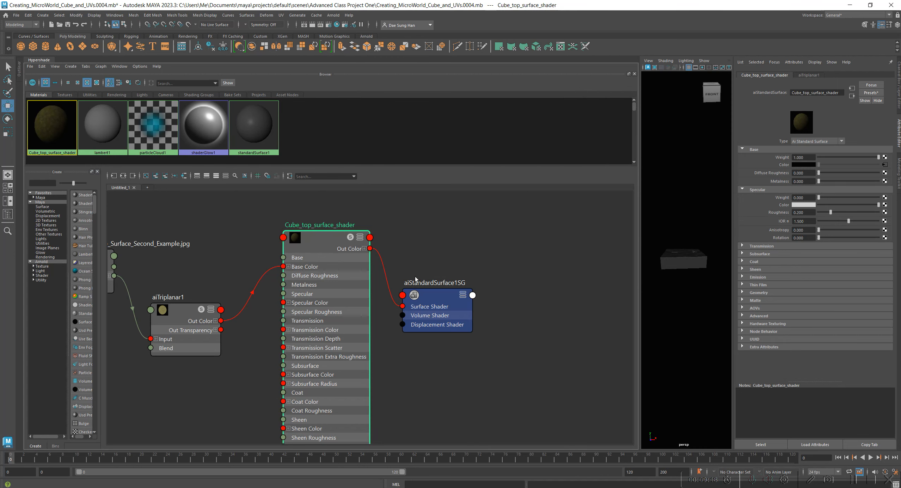
Step: Move the aiTriplanar1 node slightly up and closer to Cube_top_surface_shader, with the whole shader network in view
middle_click_drag(408, 260, 523, 254, "alt")
right_click_drag(511, 294, 365, 361, "alt")
mouse_move(309, 351)
middle_mouse_down("alt")
mouse_move(322, 316)
mouse_move(317, 336)
middle_mouse_up("alt")
left_click_drag(356, 284, 374, 265)
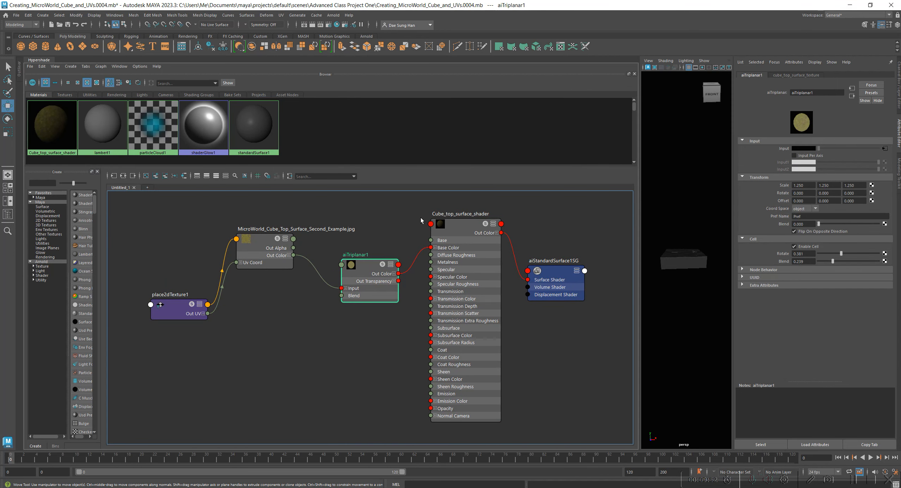
middle_click_drag(543, 307, 543, 320, "alt")
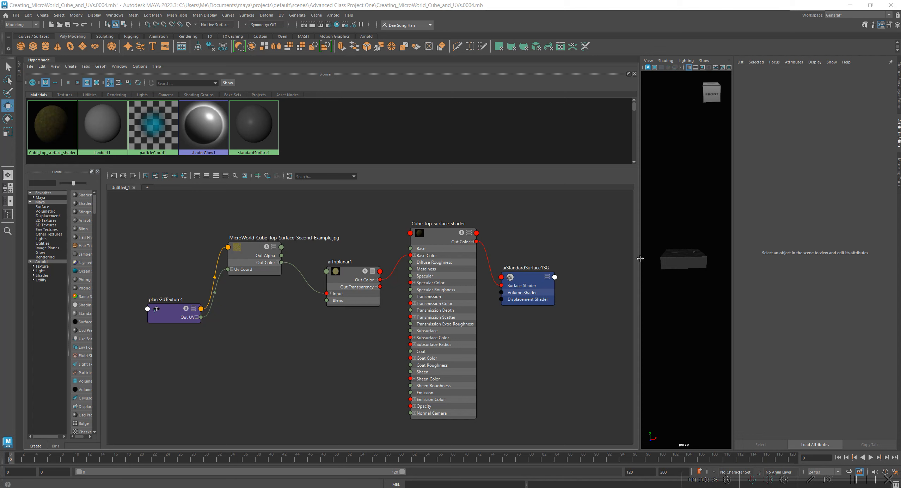
Step: Narrow the Hypershade to enlarge the viewport, and select the micro world cube with its top and front wall in view
left_click_drag(640, 258, 363, 258)
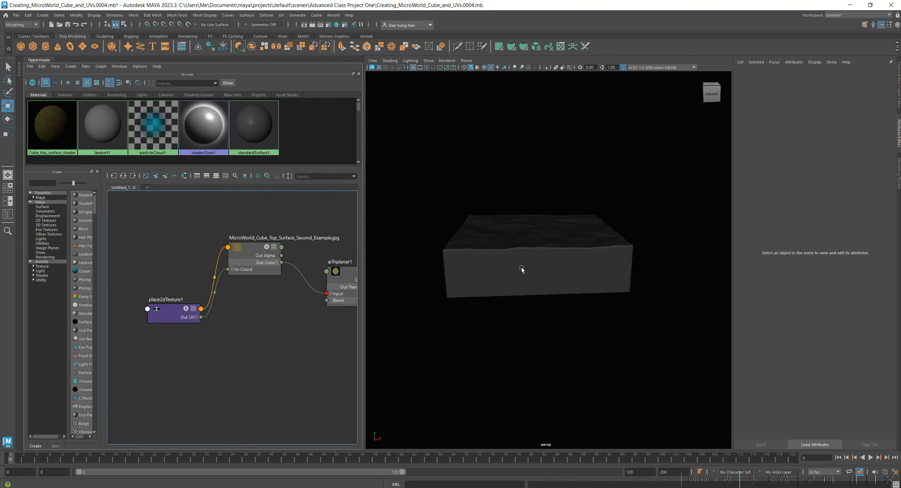
right_click_drag(519, 276, 590, 268, "alt")
left_click(540, 221)
left_click_drag(514, 228, 527, 268, "alt")
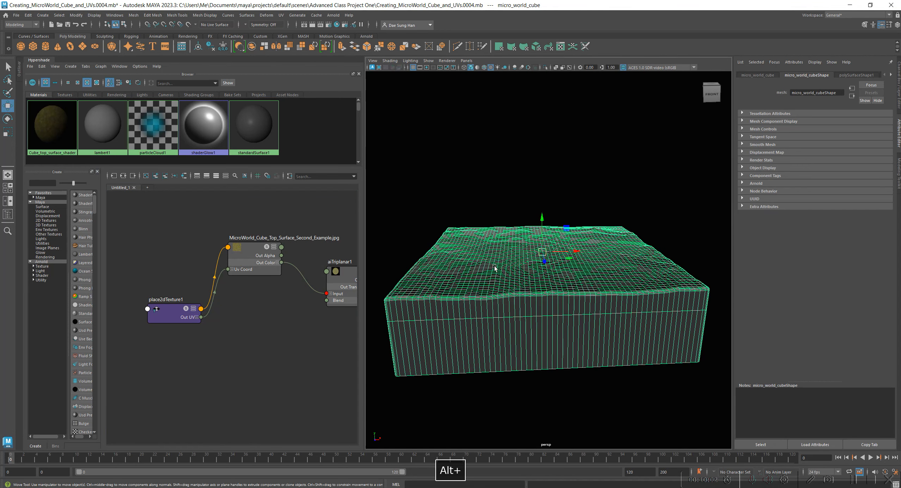
mouse_move(614, 193)
left_mouse_down("alt")
mouse_move(565, 266)
mouse_move(529, 251)
left_mouse_up("alt")
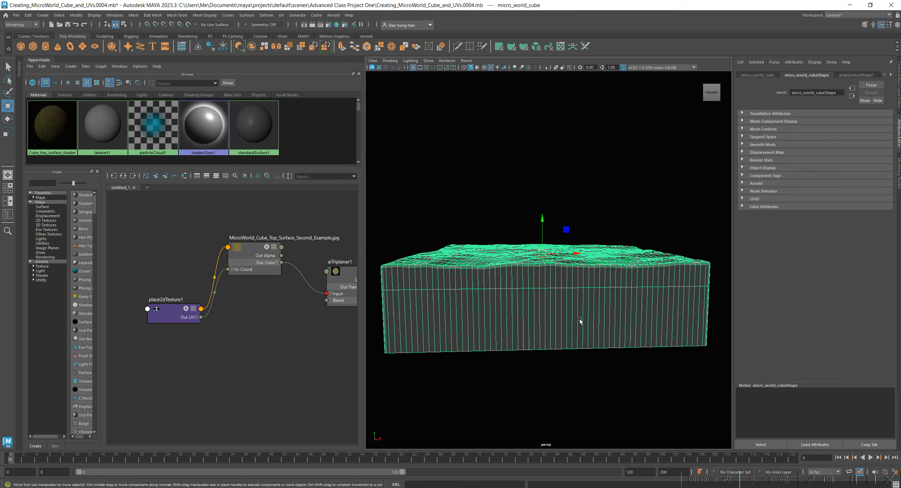
left_click_drag(567, 323, 605, 316, "alt")
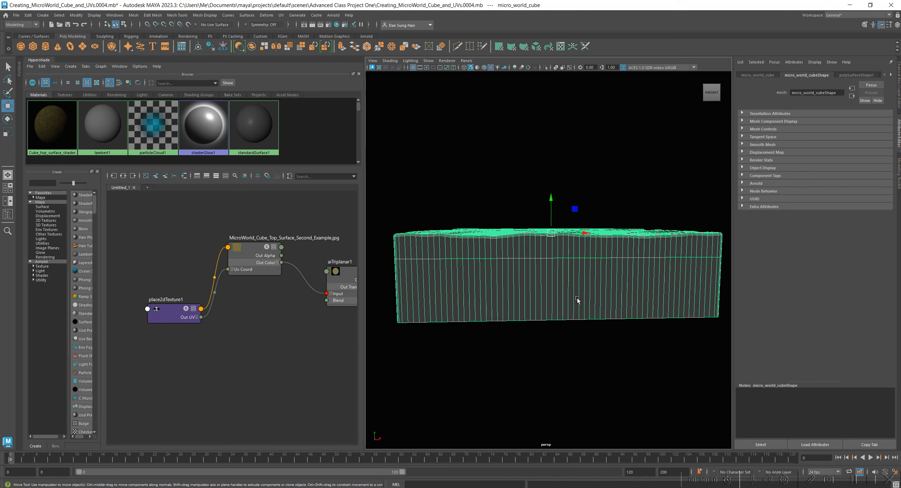
right_click_drag(618, 347, 576, 344, "alt")
left_click_drag(576, 345, 555, 339, "alt")
right_click_drag(555, 339, 576, 333, "alt")
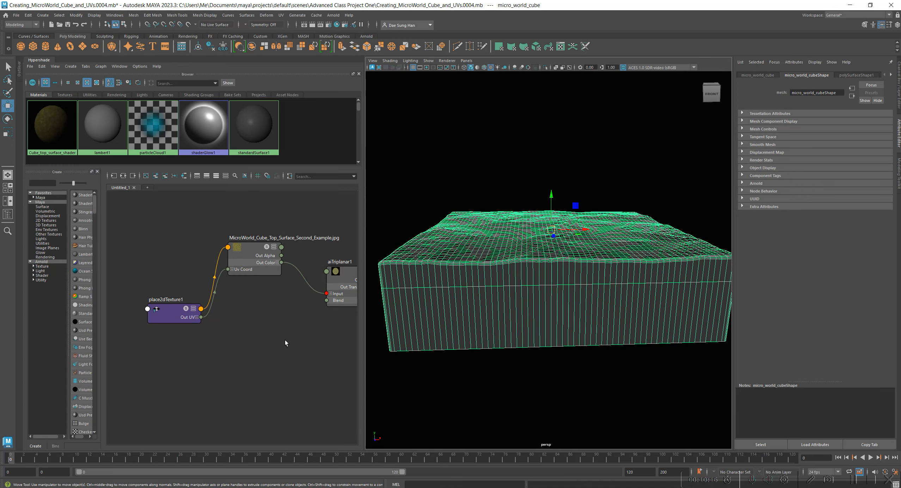
Step: Examine the cube's top surface and side walls alongside the Cube_top_surface_shader node and its shading group
middle_click_drag(284, 340, 137, 361, "alt")
middle_click_drag(241, 341, 148, 342, "alt")
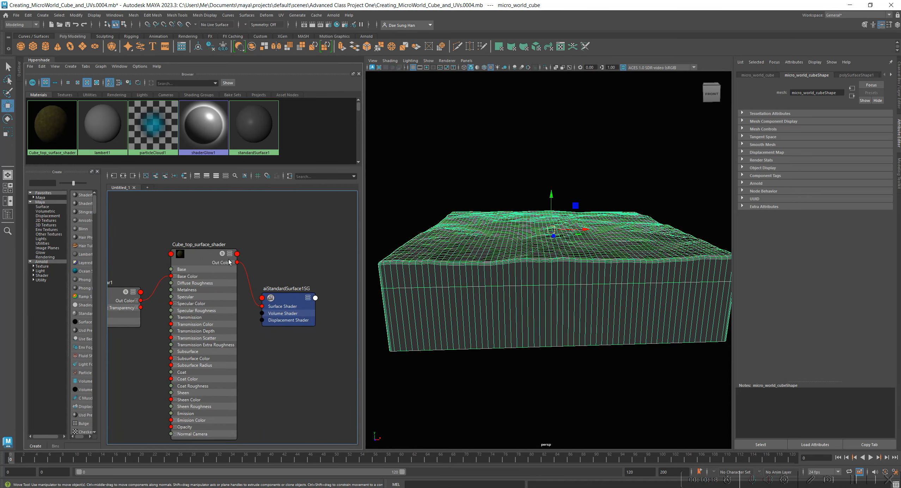
right_click_drag(617, 362, 581, 345, "alt")
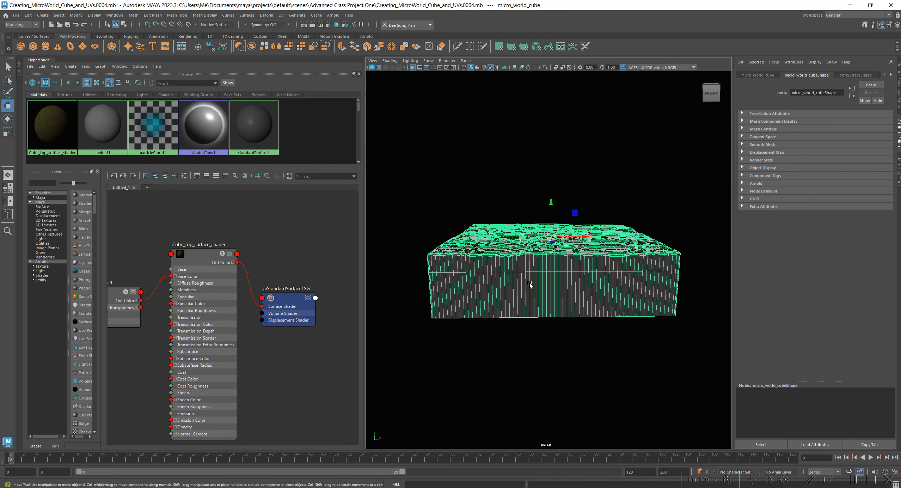
left_click_drag(567, 281, 585, 296, "alt")
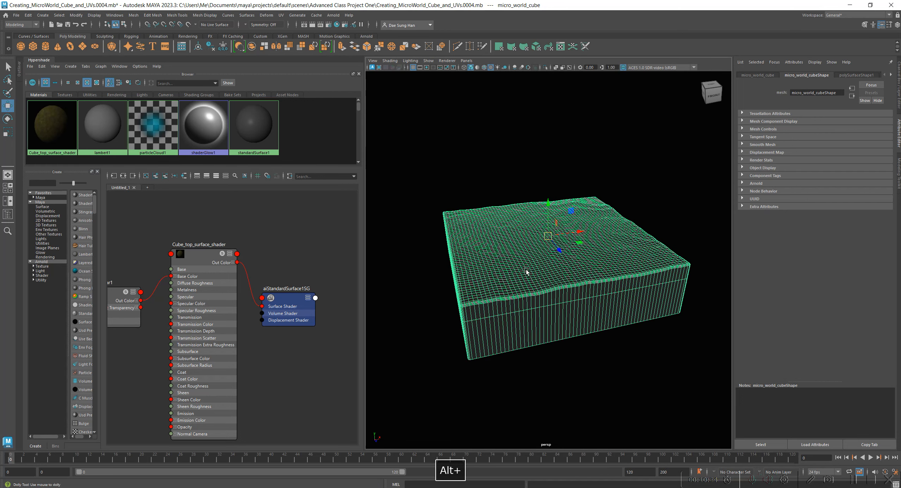
left_click_drag(527, 272, 589, 314, "alt")
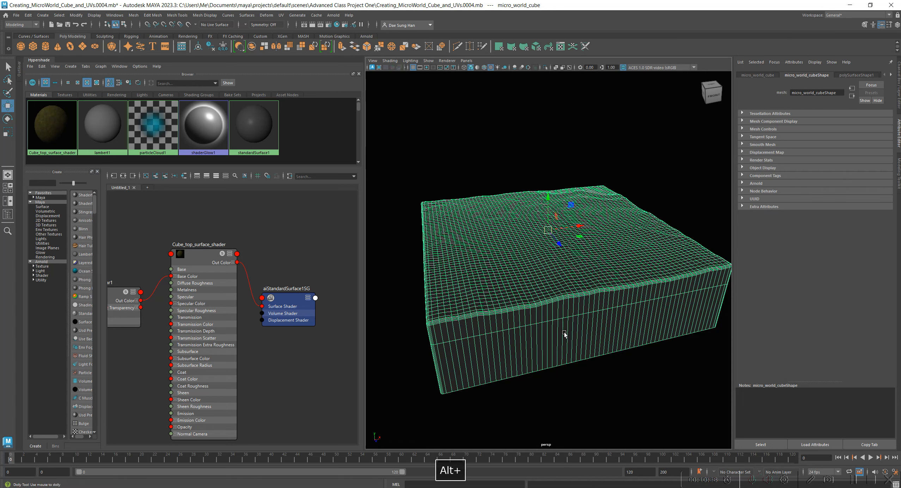
right_click_drag(565, 335, 509, 321, "alt")
mouse_move(508, 321)
left_mouse_down("alt")
mouse_move(489, 312)
mouse_move(497, 313)
left_mouse_up("alt")
left_click_drag(638, 303, 636, 329, "alt")
right_click_drag(636, 328, 661, 356, "alt")
middle_click_drag(605, 324, 587, 346, "alt")
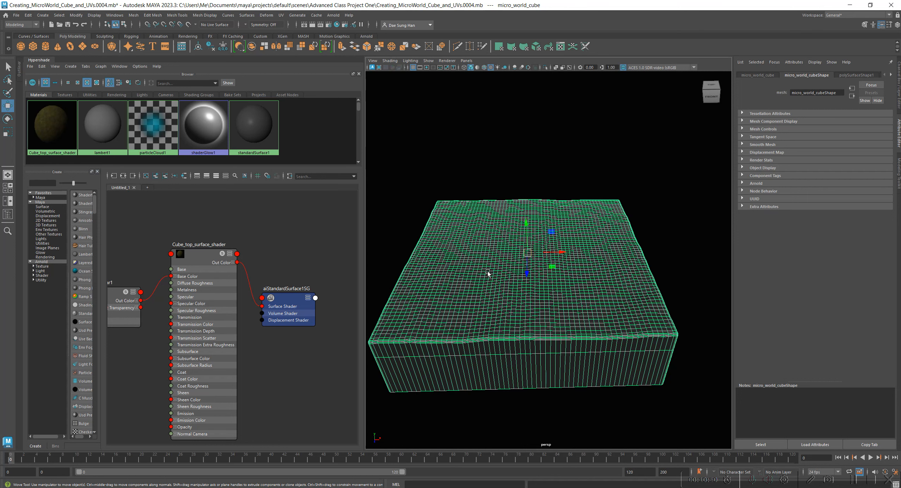
left_click_drag(605, 245, 472, 272, "alt")
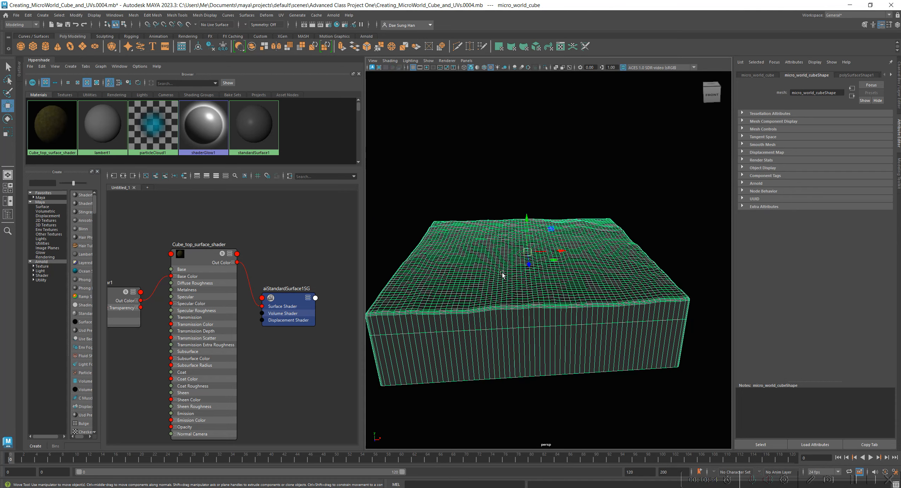
Step: Select the Cube_top_surface_shader node, shift it slightly up in the graph, and inspect the cube's top and front wall
middle_click_drag(293, 264, 314, 254, "alt")
mouse_move(235, 238)
left_mouse_down()
mouse_move(254, 219)
mouse_move(235, 232)
mouse_move(230, 223)
left_mouse_up()
left_click_drag(559, 316, 528, 297, "alt")
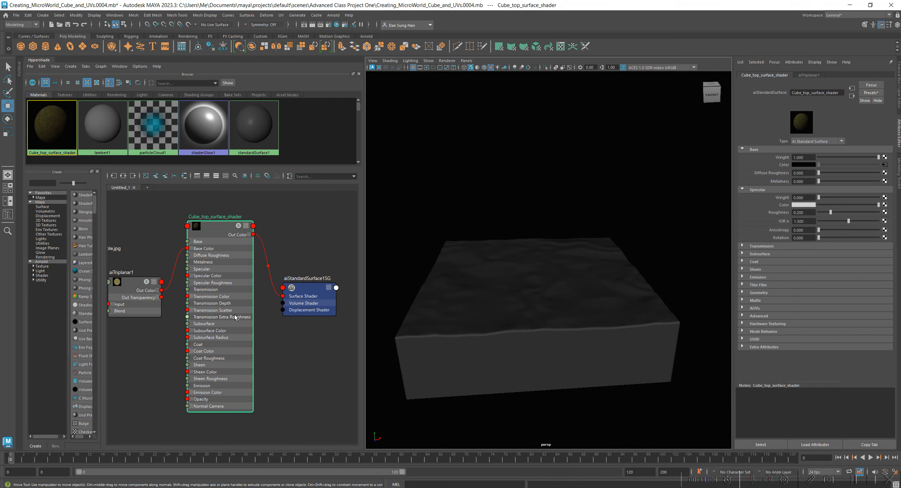
mouse_move(535, 378)
left_mouse_down("alt")
mouse_move(542, 373)
mouse_move(517, 374)
mouse_move(547, 380)
left_mouse_up("alt")
right_click_drag(547, 380, 551, 336, "alt")
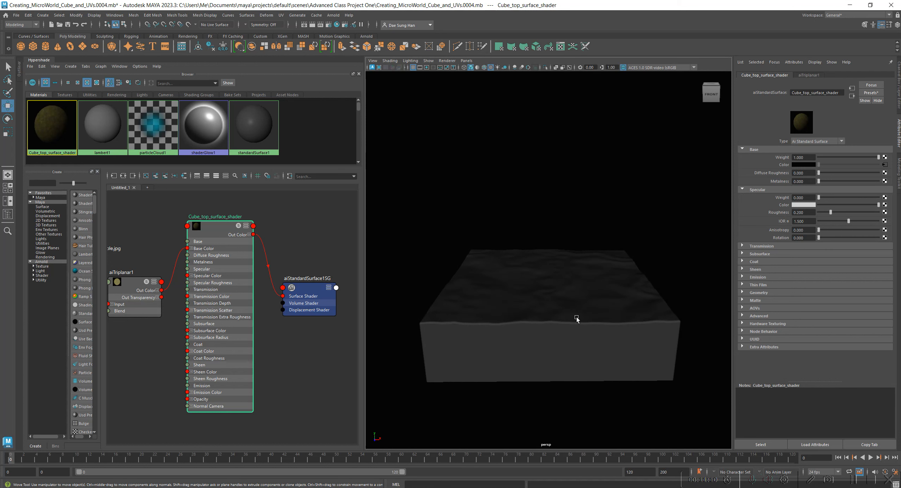
right_click_drag(559, 308, 581, 312, "alt")
left_click_drag(608, 324, 595, 314, "alt")
right_click_drag(596, 314, 568, 304, "alt")
left_click_drag(568, 303, 572, 300, "alt")
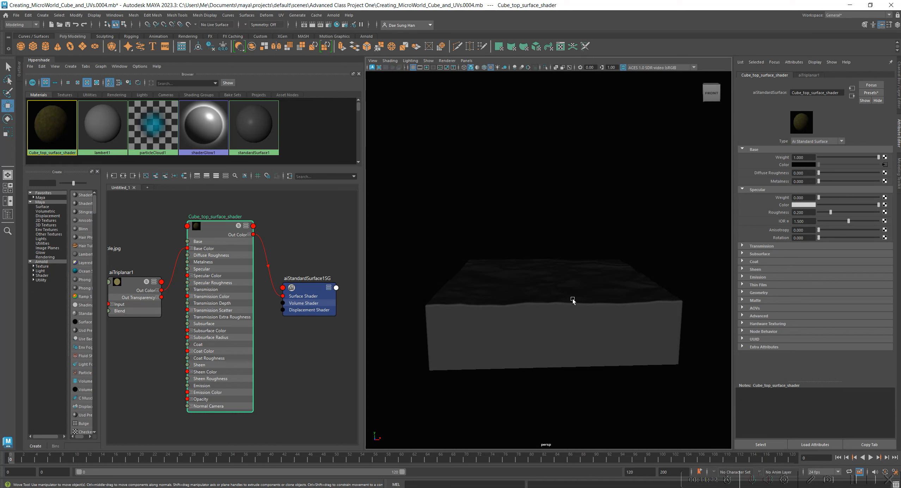
left_click_drag(517, 340, 538, 265, "alt")
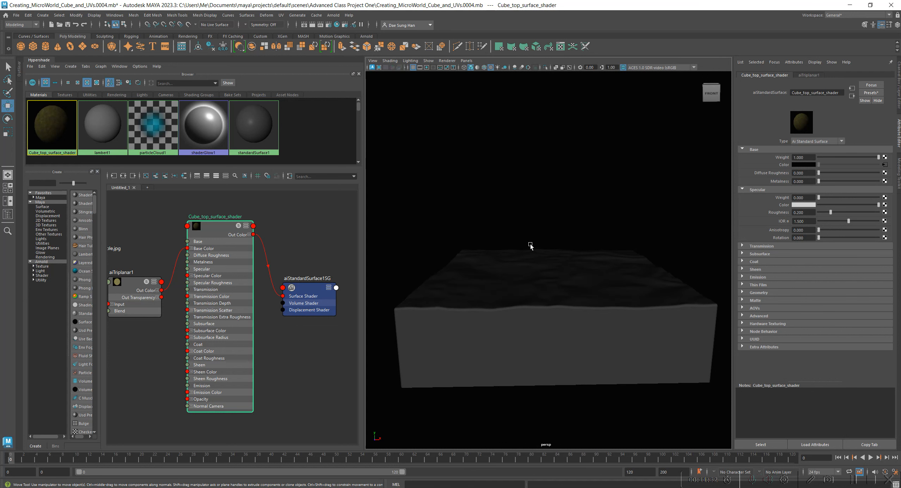
left_click_drag(529, 245, 513, 276, "alt")
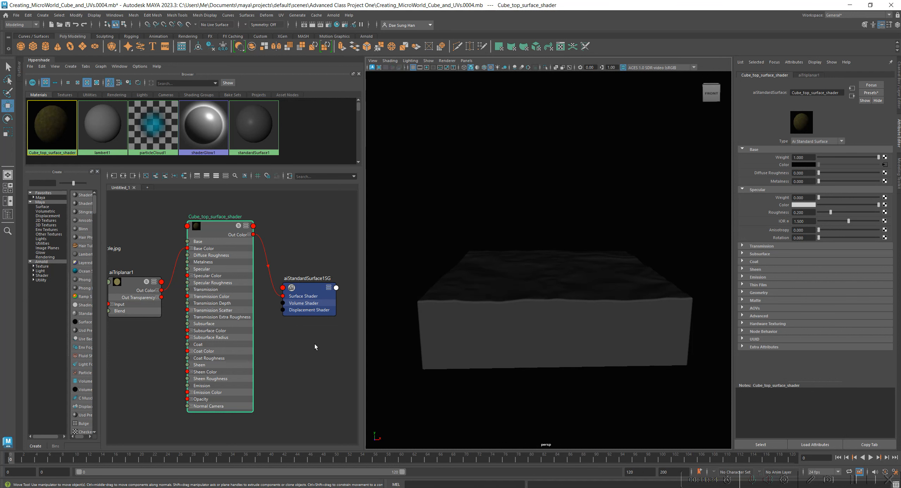
Step: Select only the top surface faces of the micro world cube and inspect where they meet the side walls at the corner
left_click(577, 339)
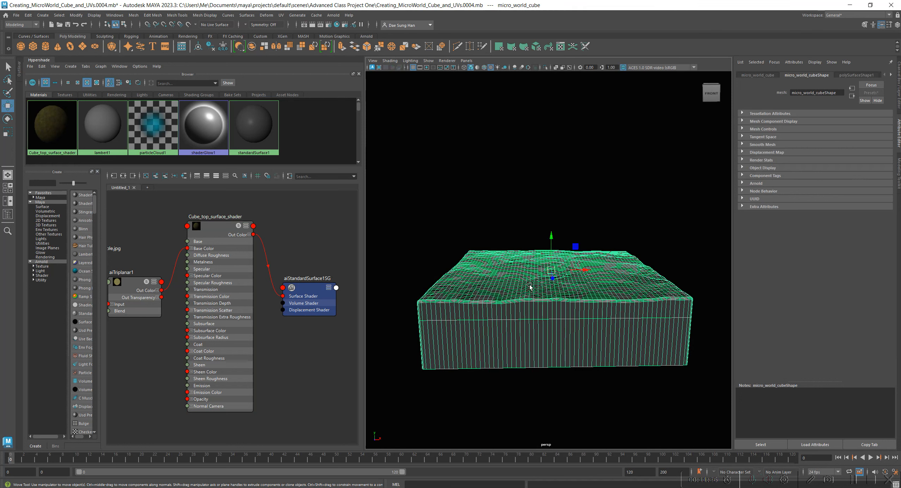
right_click_drag(507, 255, 507, 274)
left_click_drag(541, 272, 527, 251, "alt")
key("4")
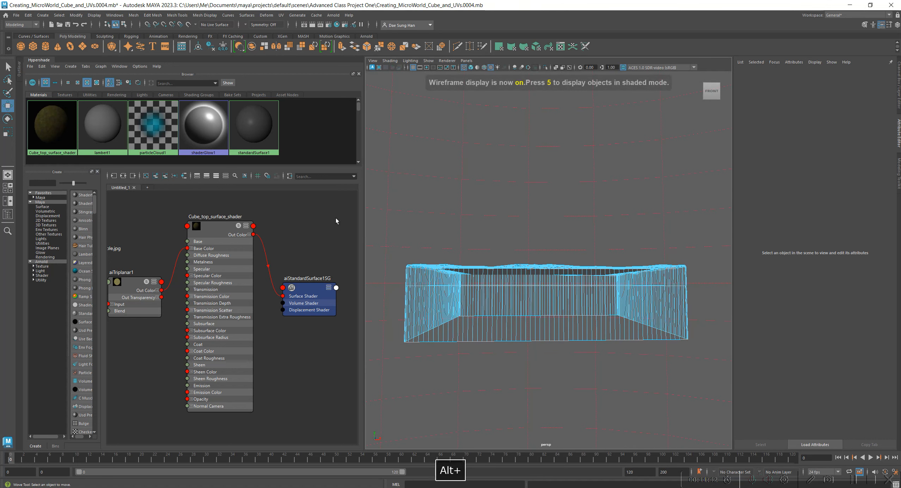
left_click_drag(388, 229, 725, 276)
mouse_move(714, 380)
left_mouse_down("ctrl")
mouse_move(631, 354)
mouse_move(387, 317)
left_mouse_up("ctrl")
key("5")
left_click_drag(494, 229, 543, 275, "alt")
right_click_drag(493, 260, 559, 257, "alt")
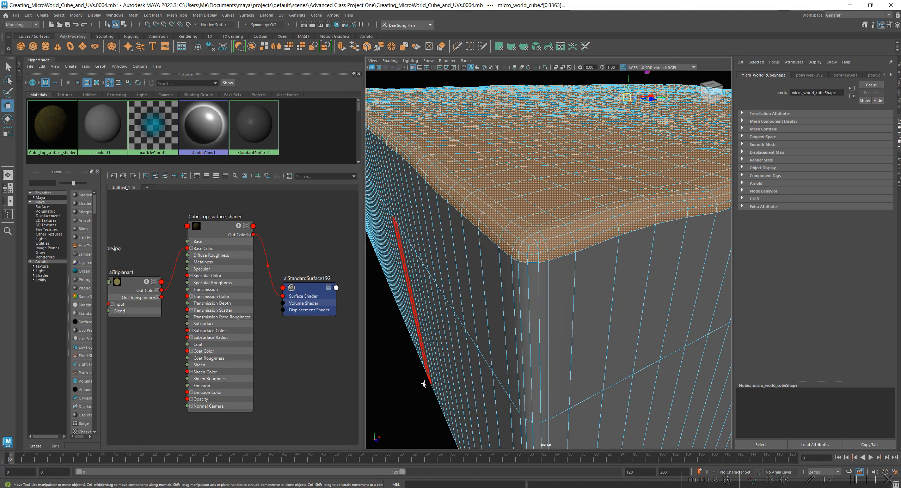
Step: Select the whole micro world cube and open the UV Editor with its side wall UV shells in view
left_click(402, 352)
left_click(537, 194)
left_click_drag(538, 193, 542, 229, "alt")
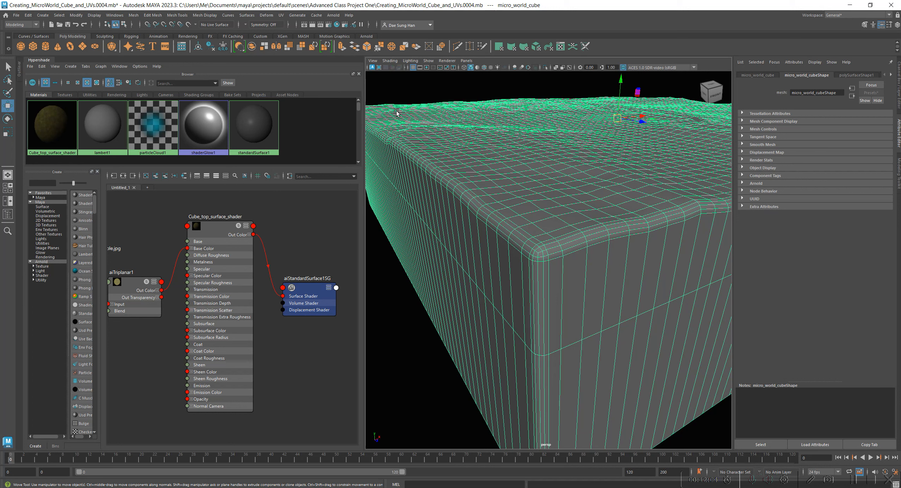
left_click(281, 15)
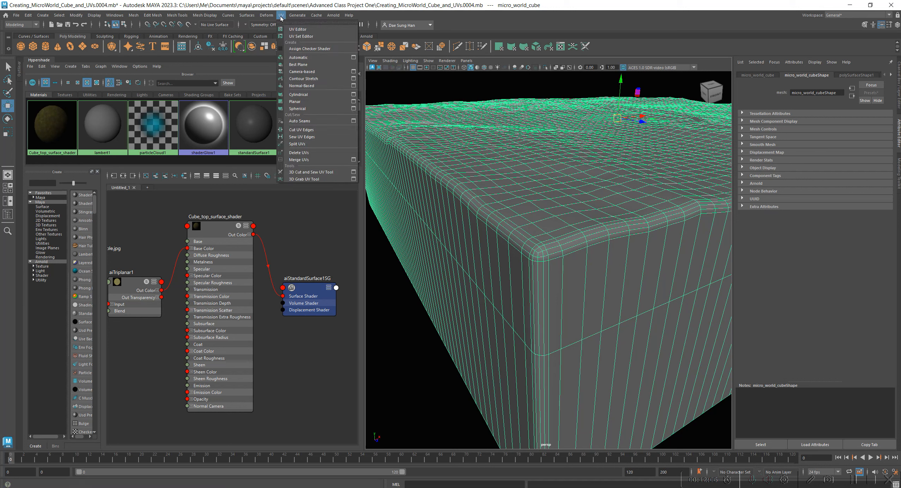
left_click(301, 31)
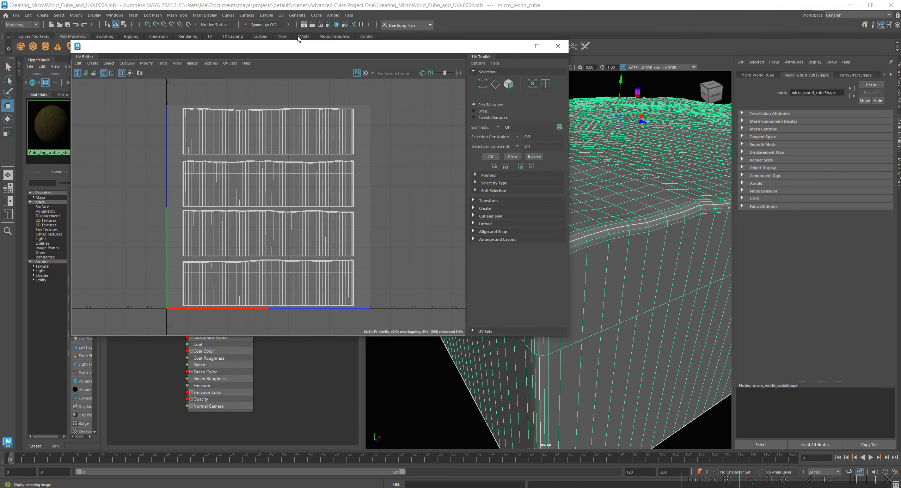
left_click_drag(333, 51, 286, 84)
right_click_drag(372, 239, 252, 204, "alt")
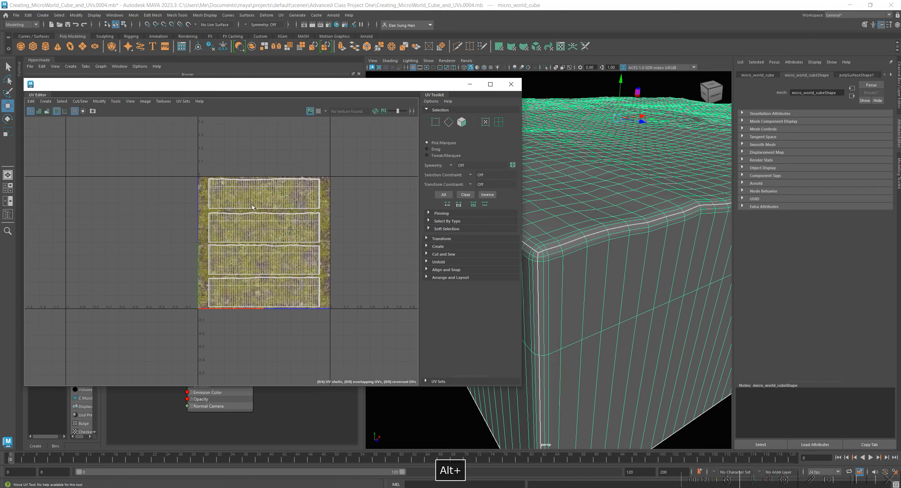
middle_click_drag(288, 218, 232, 228, "alt")
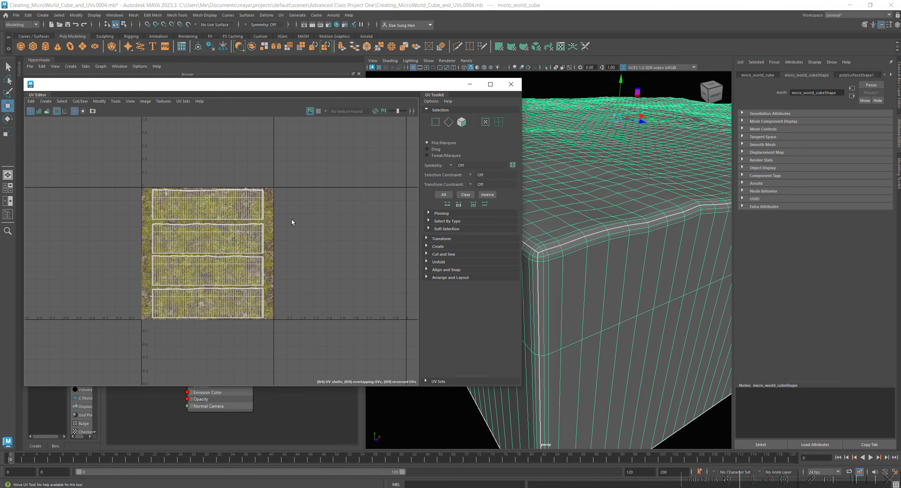
left_click_drag(428, 91, 516, 126)
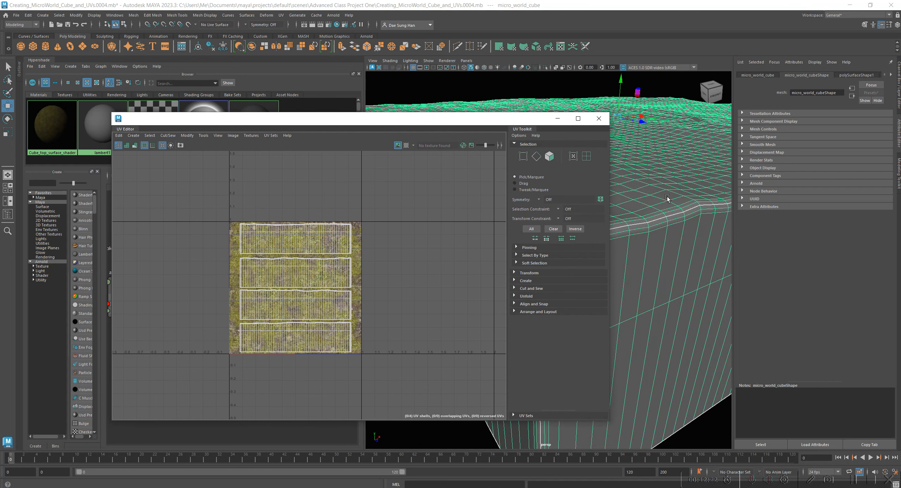
middle_click_drag(398, 245, 408, 241, "alt")
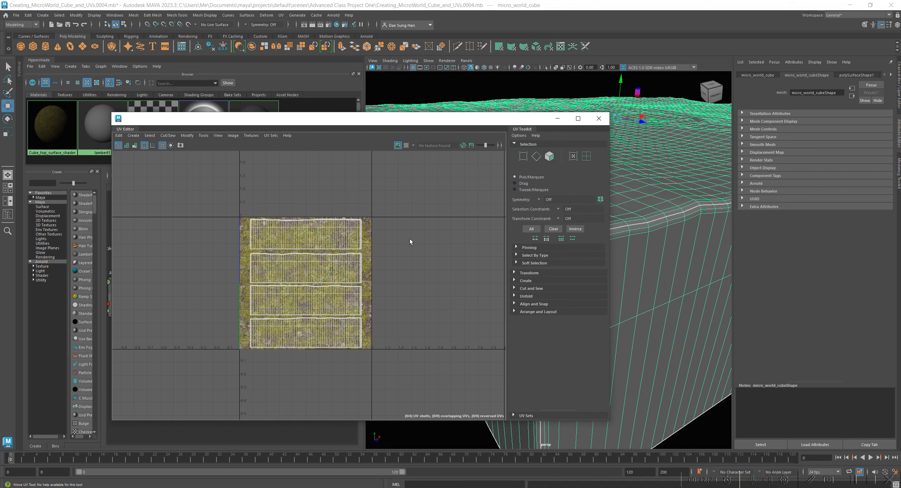
right_click_drag(361, 218, 463, 273, "alt")
middle_click_drag(463, 272, 483, 226, "alt")
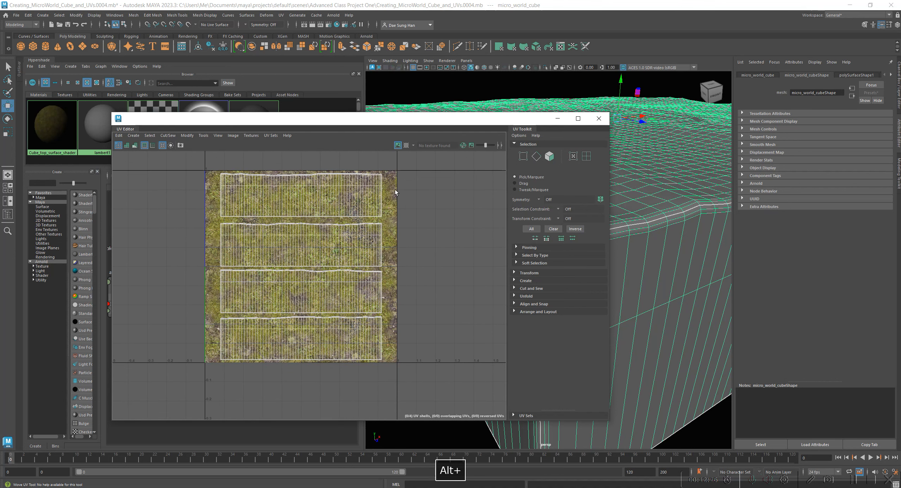
Step: Compare the cube_top_surface_uv layout with the cube_side_walls_uv layout by switching between the two UV sets
left_click(270, 135)
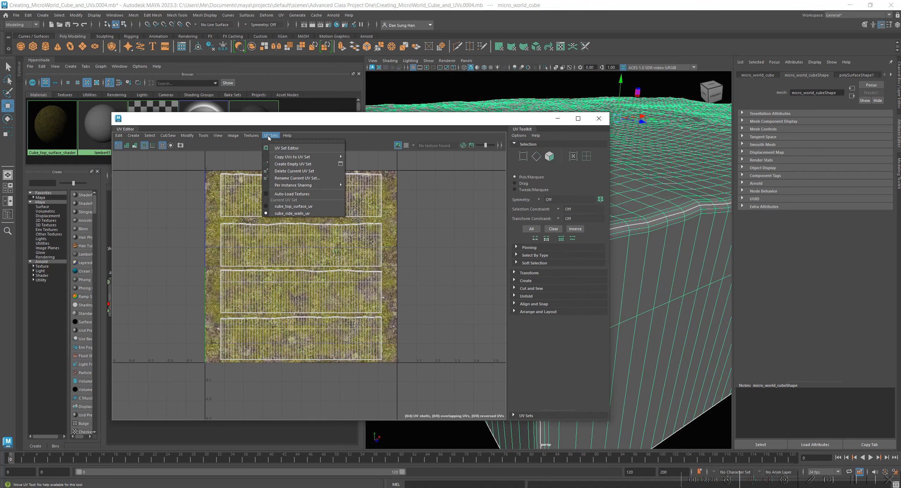
left_click(292, 207)
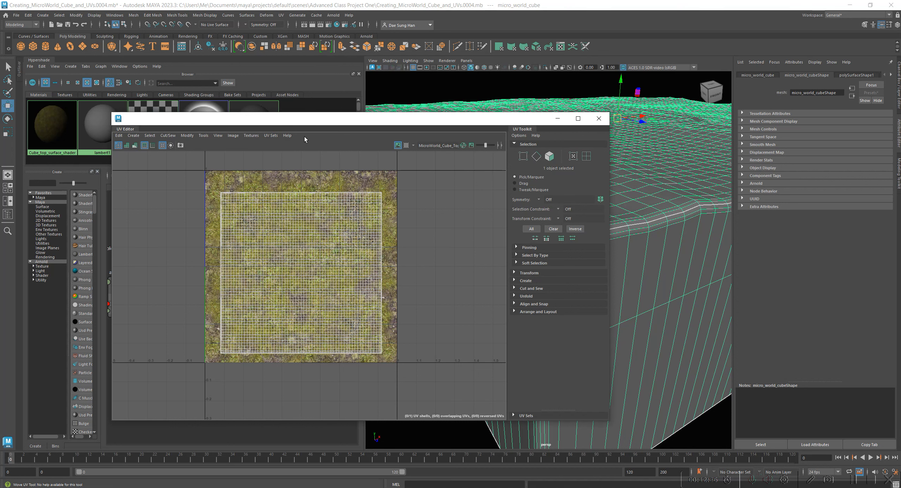
left_click(271, 138)
left_click(292, 211)
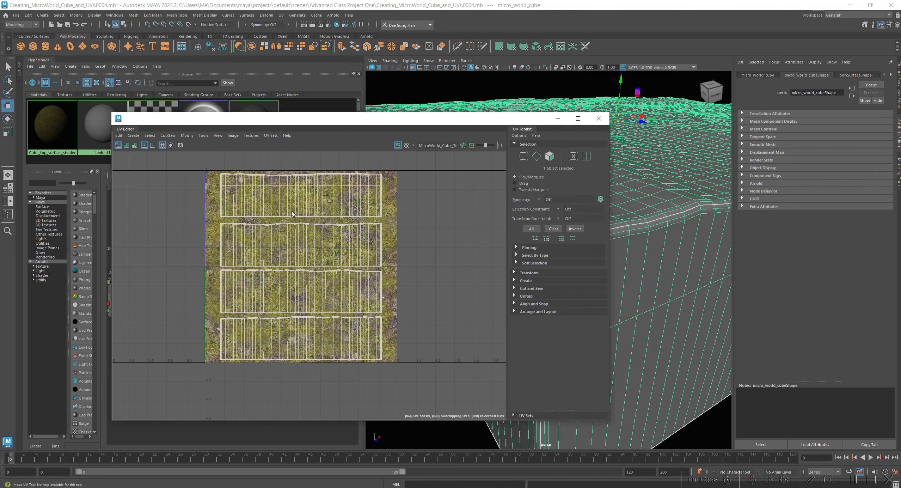
middle_click_drag(432, 255, 424, 266, "alt")
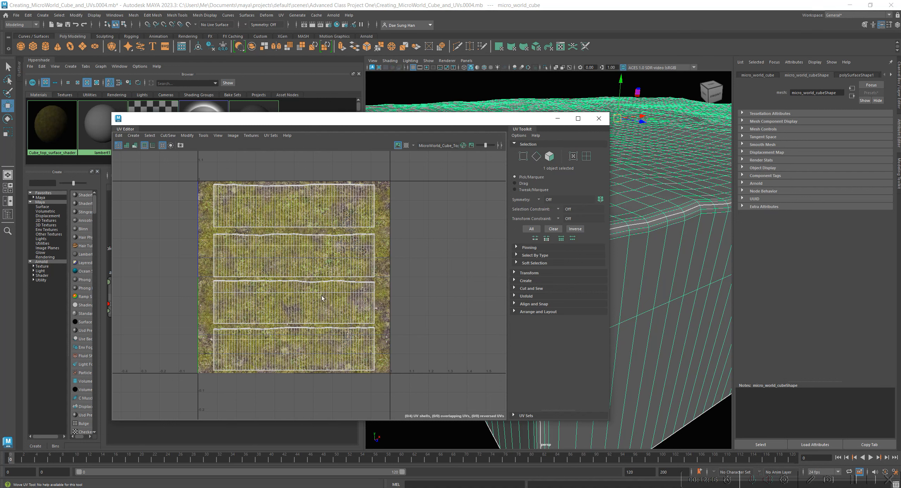
middle_click_drag(322, 295, 321, 309, "alt")
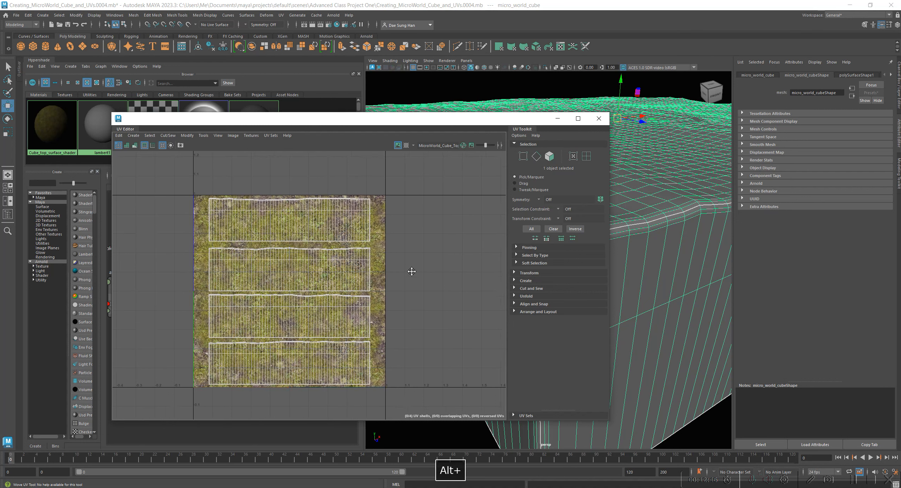
Step: Make cube_top_surface_uv the current UV set and switch the UV Editor to face selection
left_click(278, 135)
left_click(285, 208)
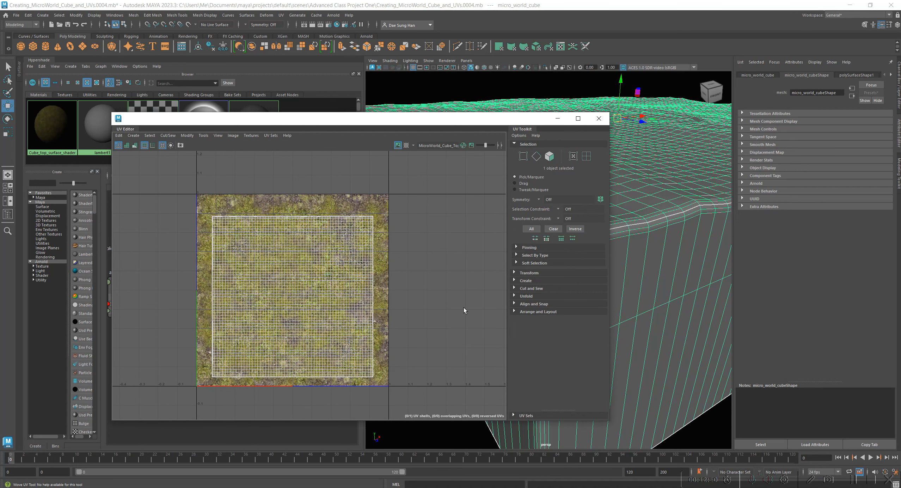
middle_click_drag(464, 308, 419, 271, "alt")
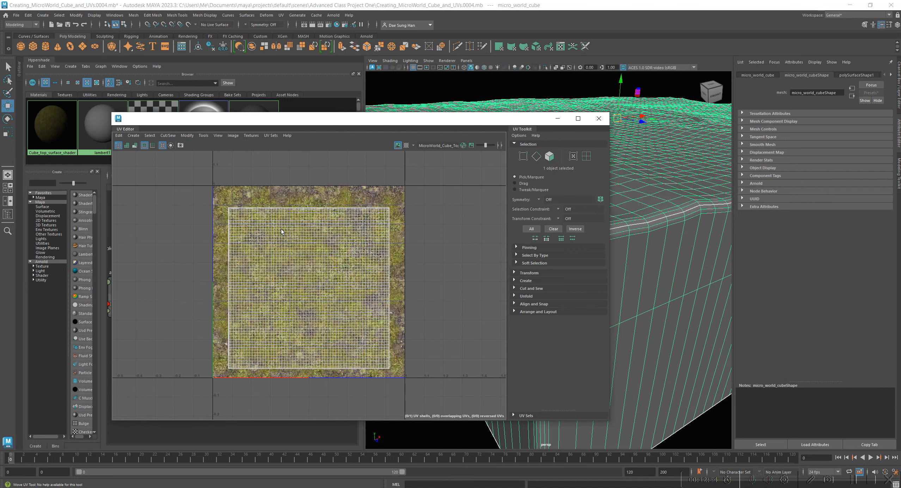
right_click_drag(281, 229, 286, 242)
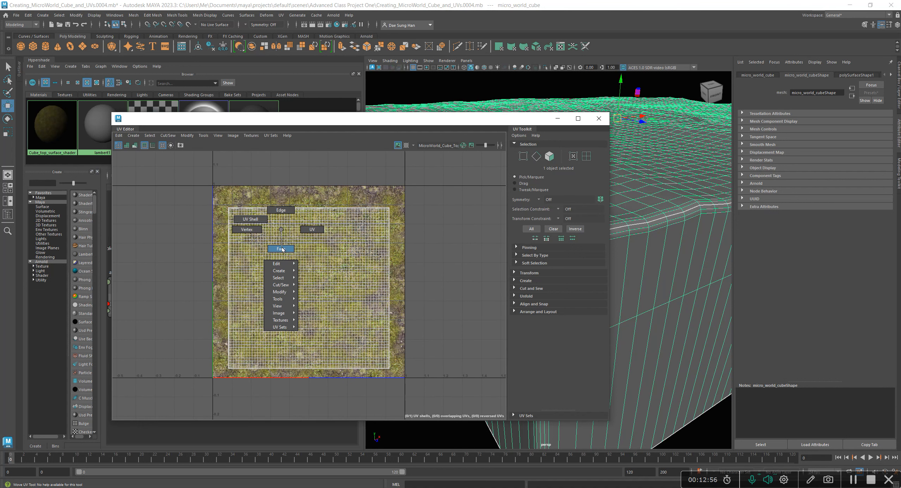
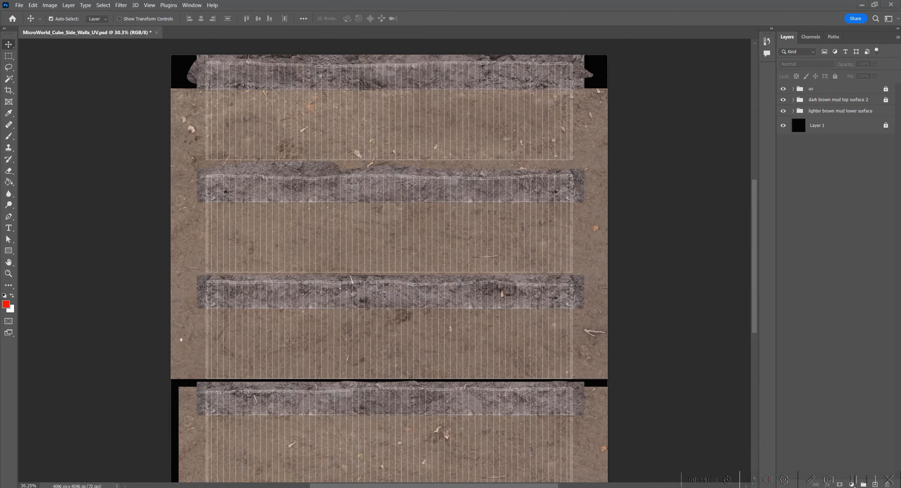
Step: Switch from Photoshop back to Maya and select all faces of the top surface shell in the UV Editor
left_click(536, 487)
left_click_drag(265, 141, 432, 119)
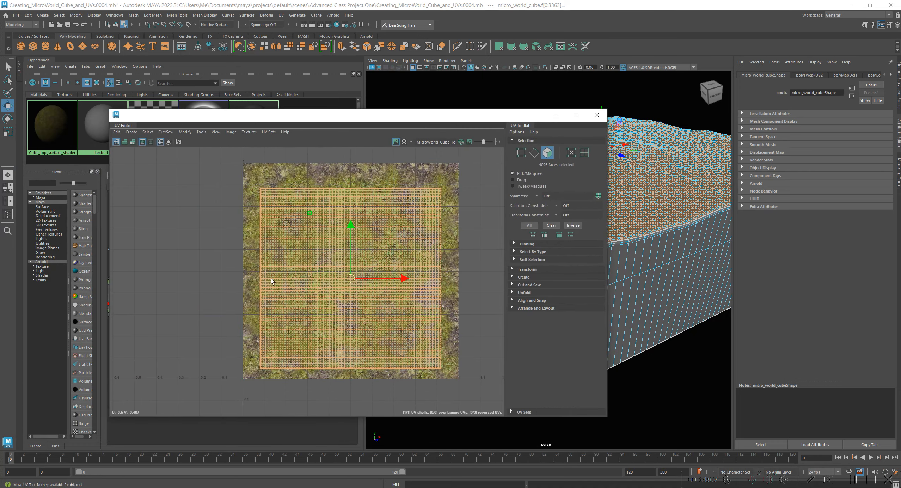
left_click(195, 207)
middle_click_drag(353, 253, 303, 229, "alt")
right_click_drag(303, 230, 355, 256, "alt")
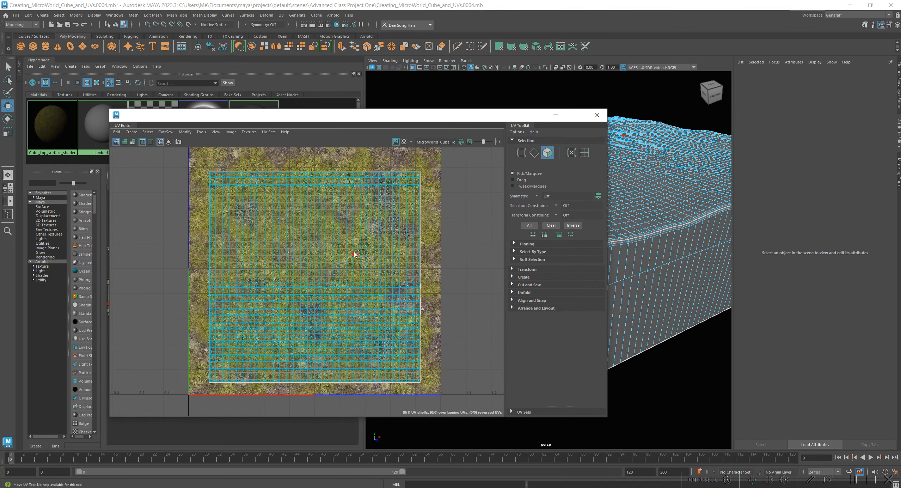
right_click_drag(396, 224, 311, 226, "alt")
middle_click_drag(311, 225, 306, 240, "alt")
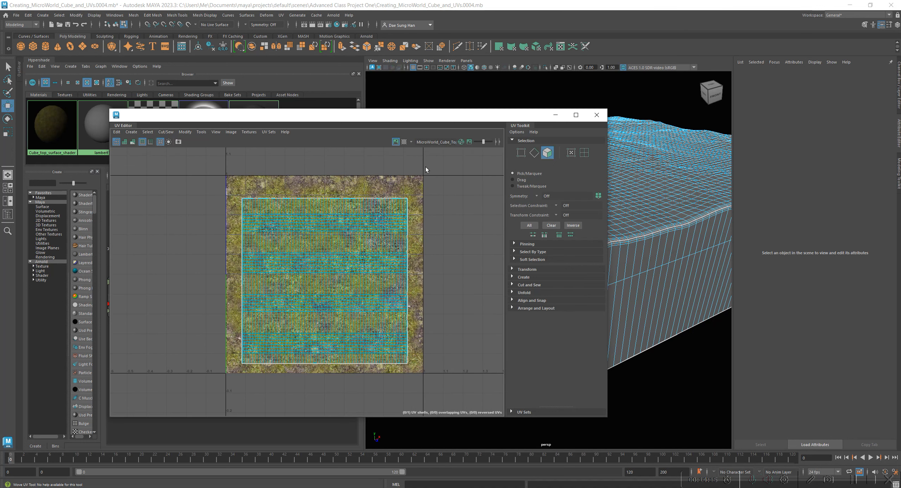
left_click_drag(208, 168, 475, 328)
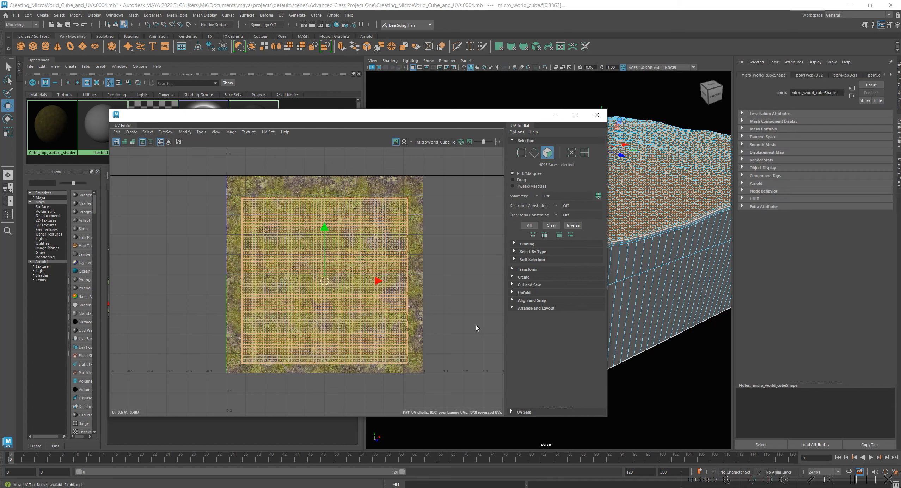
Step: Check the Cube_top_surface_shader network behind the UV Editor, and make cube_side_walls_uv the current UV set
left_click_drag(352, 110, 591, 59)
right_click_drag(198, 275, 209, 288, "alt")
middle_click_drag(211, 289, 264, 299, "alt")
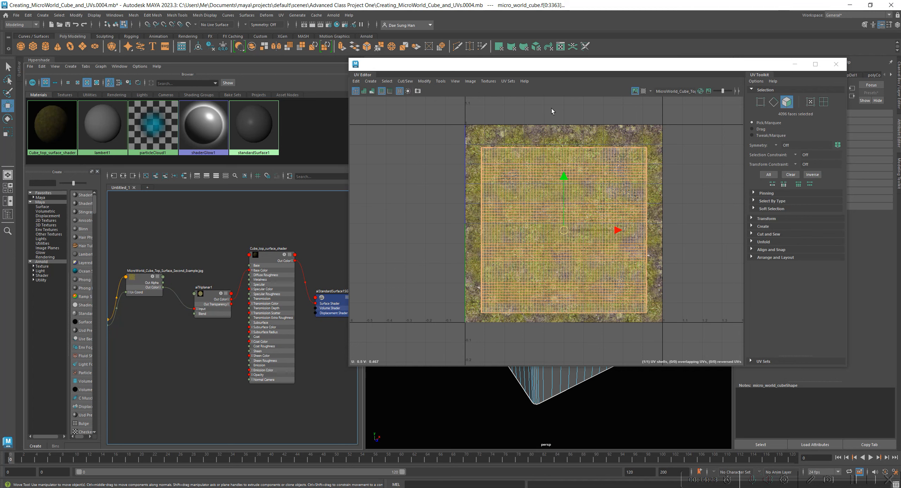
left_click_drag(500, 76, 169, 94)
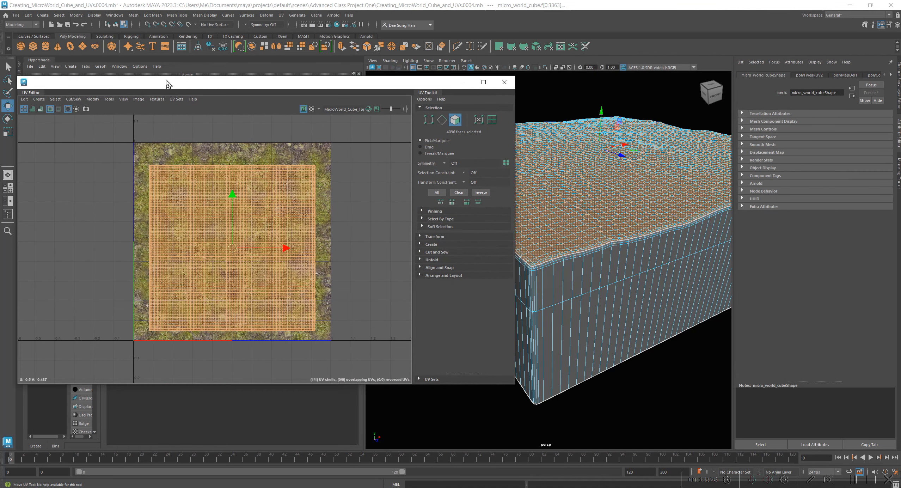
left_click(177, 100)
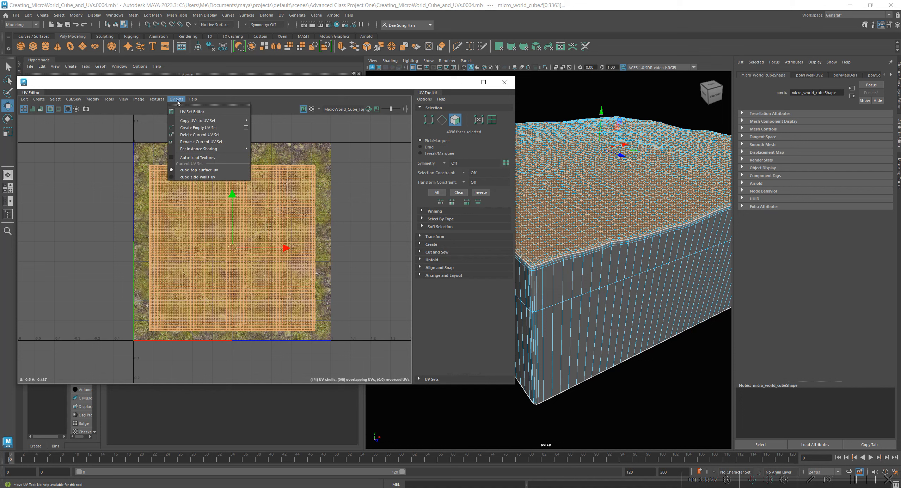
left_click(199, 177)
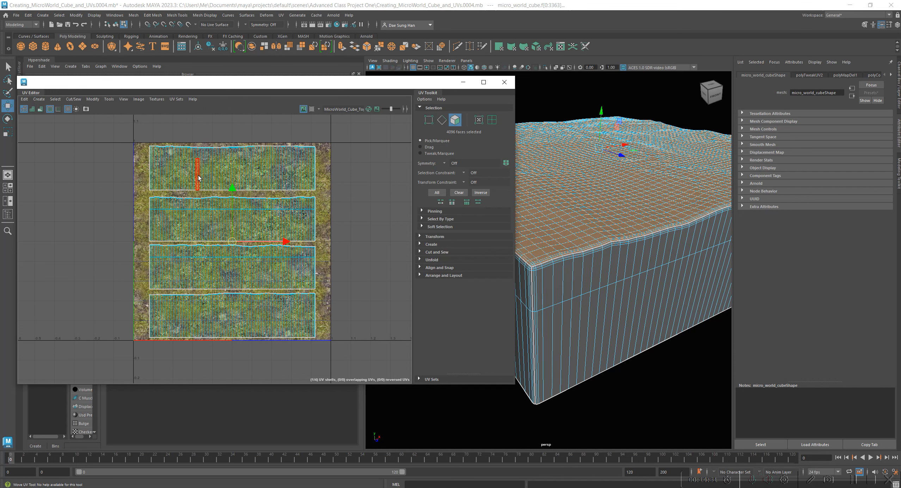
Step: Widen the Hypershade and its node creation list with the UV Editor moved clear of the graph, and clear the face selection
left_click_drag(266, 88, 641, 76)
right_click_drag(270, 322, 97, 311, "alt")
middle_click_drag(97, 312, 107, 267, "alt")
left_click_drag(107, 267, 160, 255)
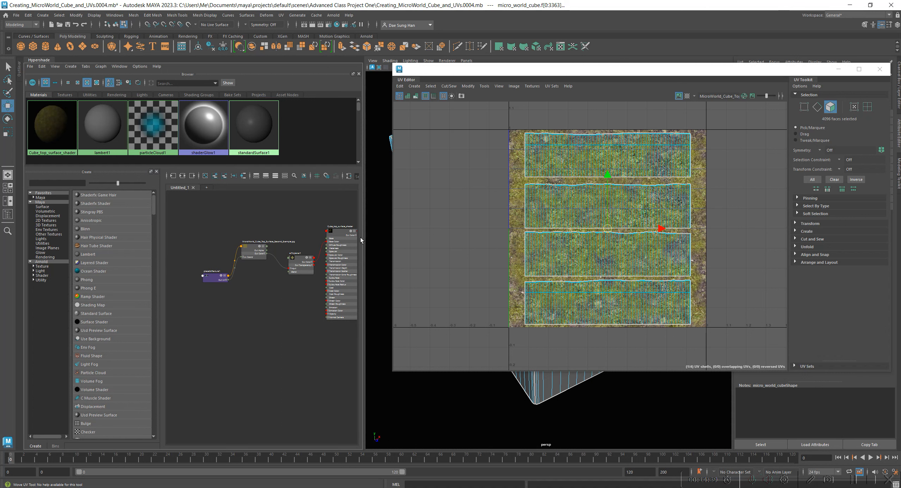
left_click_drag(364, 237, 560, 243)
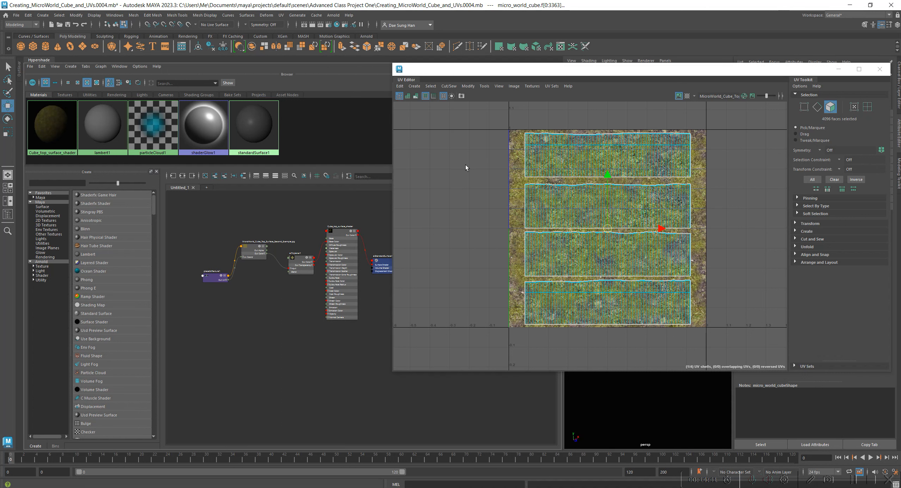
left_click_drag(446, 74, 542, 67)
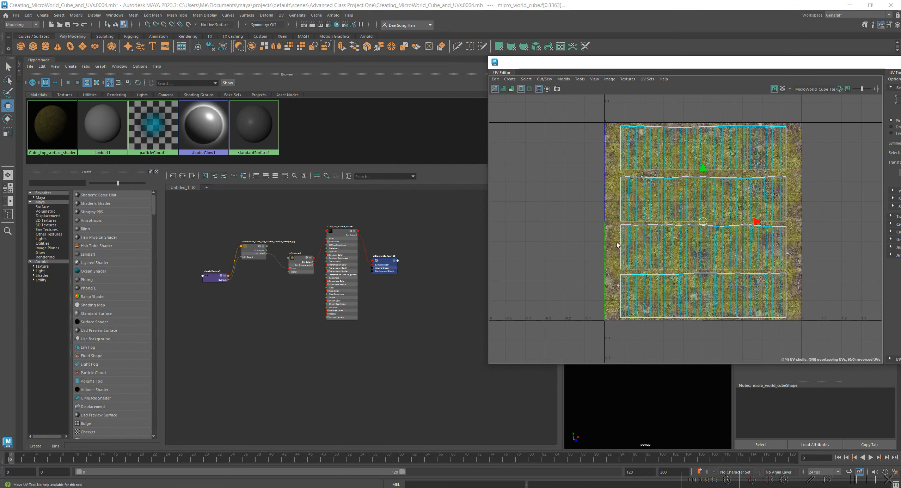
left_click(457, 315)
right_click_drag(669, 192, 715, 195)
left_click(291, 384)
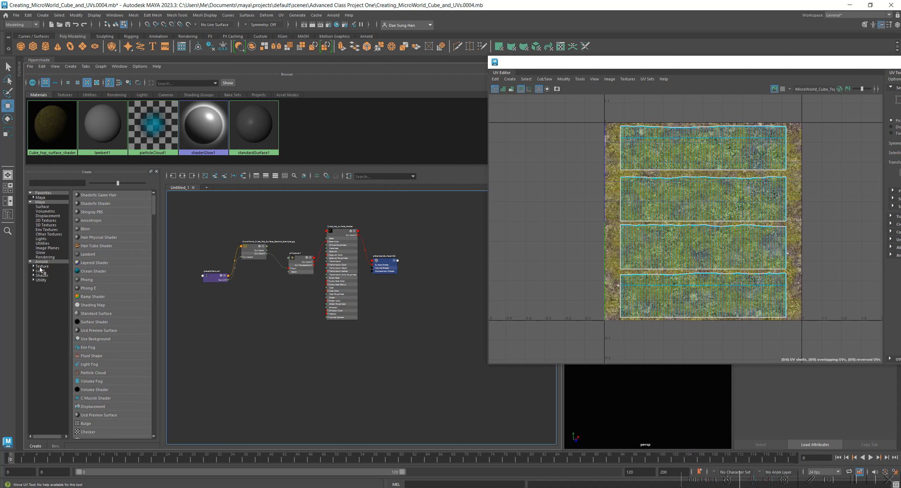
Step: Create an Arnold aiStandardSurface shader below the existing network and move its node slightly closer to its shading group
left_click(47, 275)
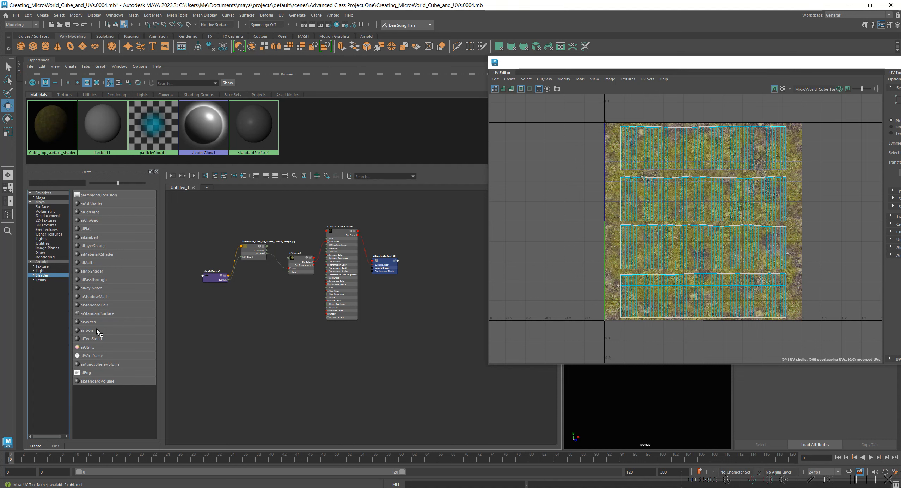
left_click(107, 313)
middle_click_drag(351, 380, 338, 311, "alt")
right_click_drag(337, 311, 419, 381, "alt")
middle_click_drag(418, 337, 400, 313, "alt")
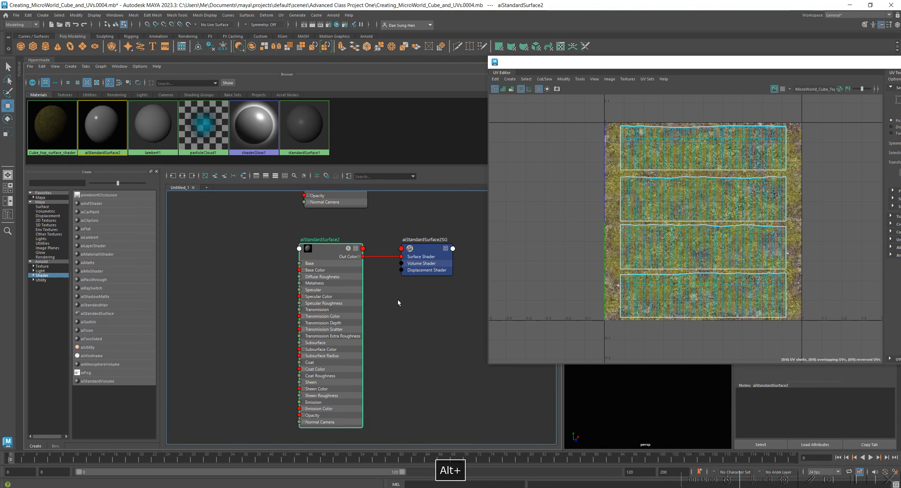
mouse_move(338, 247)
left_mouse_down()
mouse_move(333, 255)
mouse_move(345, 254)
left_mouse_up()
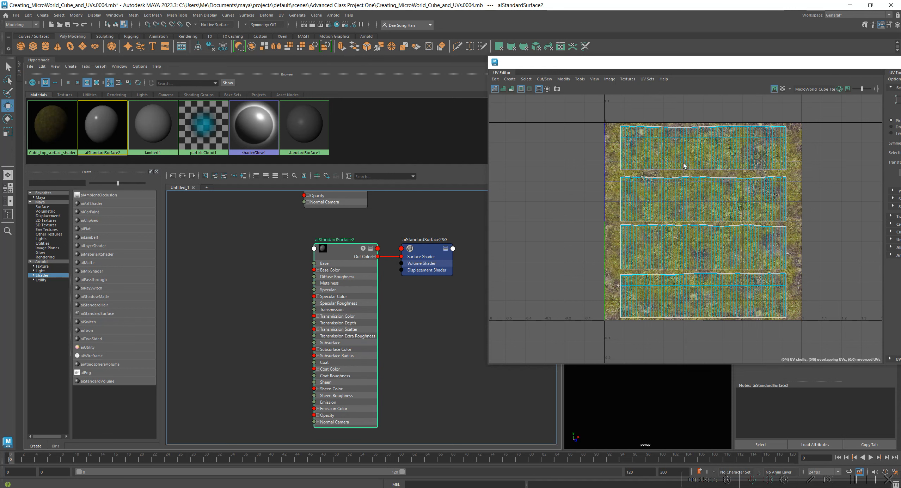
Step: Switch the UV Editor to face selection and select all faces of the four side wall shells
left_click_drag(591, 107, 870, 341)
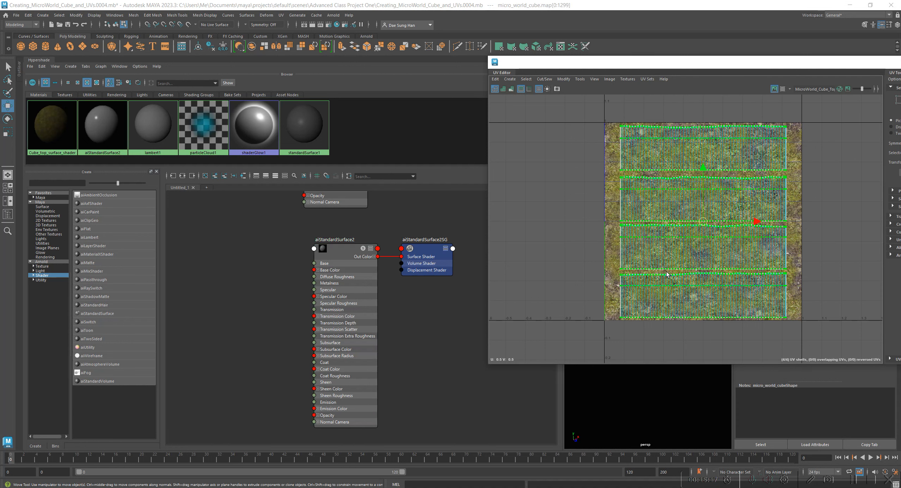
right_click(682, 199)
right_click_drag(682, 199, 681, 215)
right_click_drag(686, 152, 693, 170)
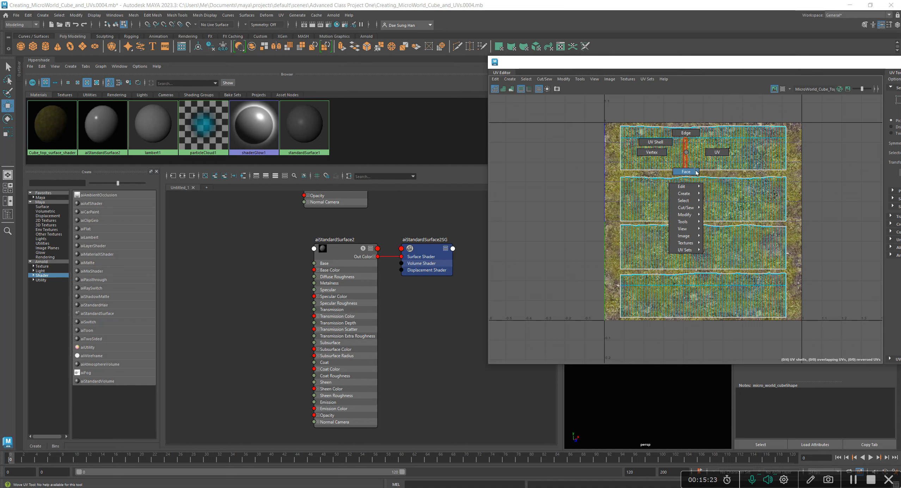
right_click_drag(696, 175, 686, 177)
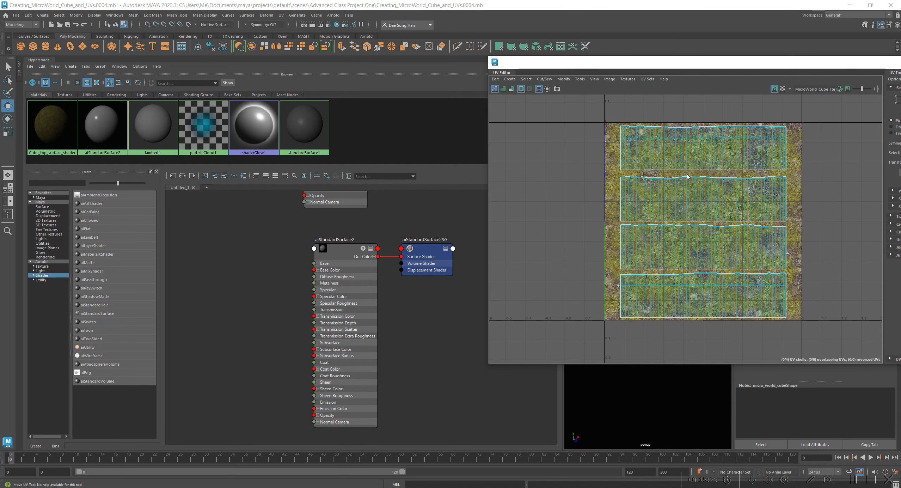
left_click_drag(558, 114, 837, 338)
Step: Assign the aiStandardSurface2 material to the selected side wall faces from its node in the Hypershade graph
mouse_move(424, 288)
middle_mouse_down("alt")
mouse_move(416, 293)
mouse_move(422, 289)
middle_mouse_up("alt")
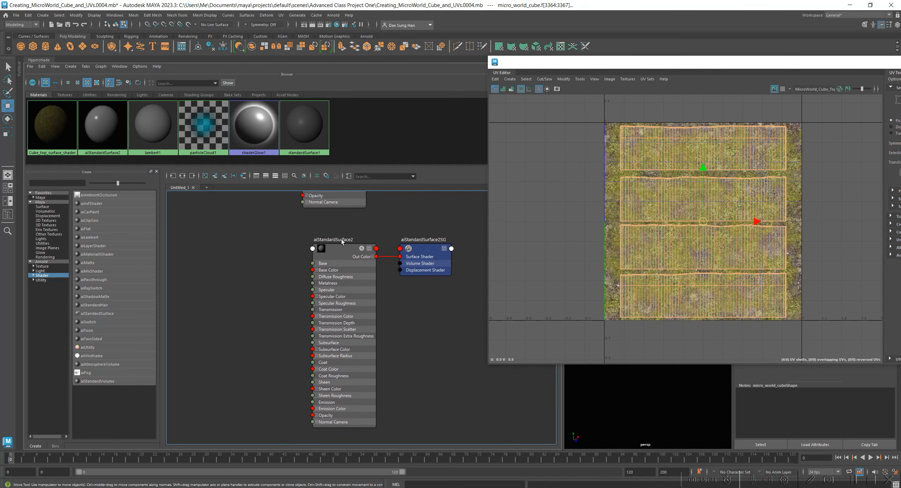
right_click(337, 251)
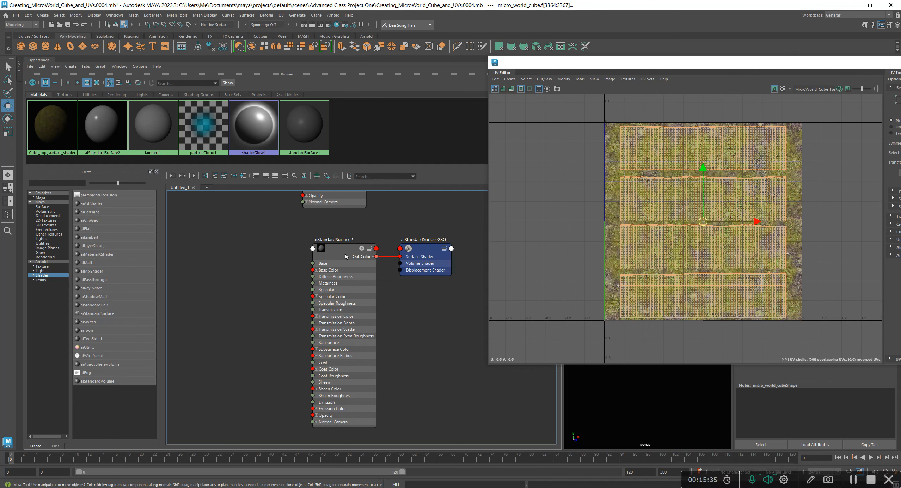
right_click(341, 252)
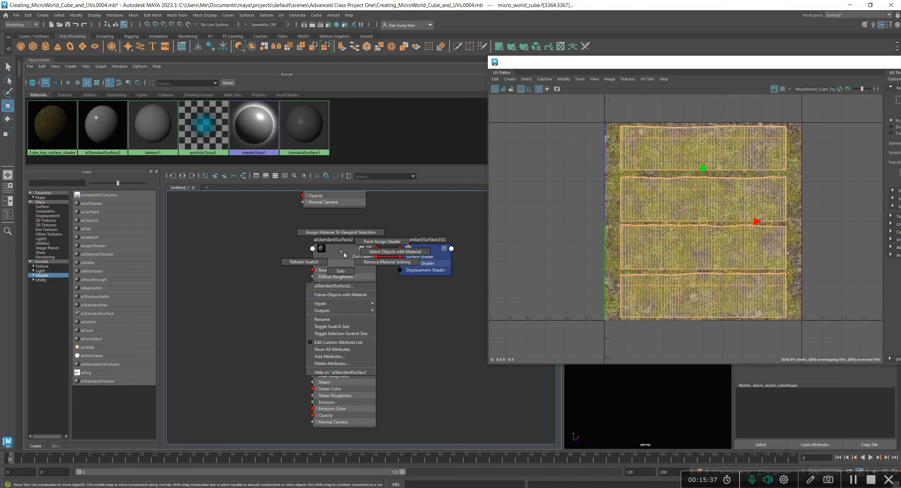
mouse_move(348, 252)
right_mouse_down()
mouse_move(331, 234)
mouse_move(351, 236)
mouse_move(340, 234)
right_mouse_up()
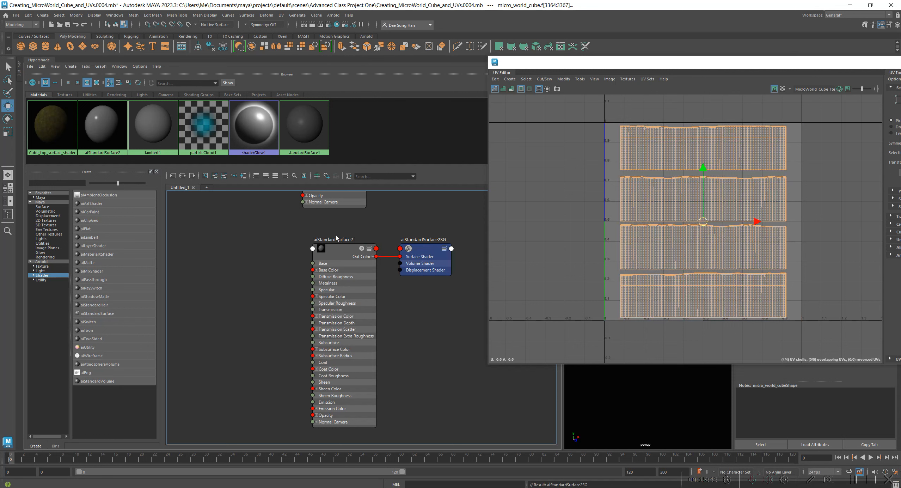
Step: Return micro_world_cube to object selection and reposition the UV Editor below the new shader's node
middle_click_drag(409, 322, 400, 315, "alt")
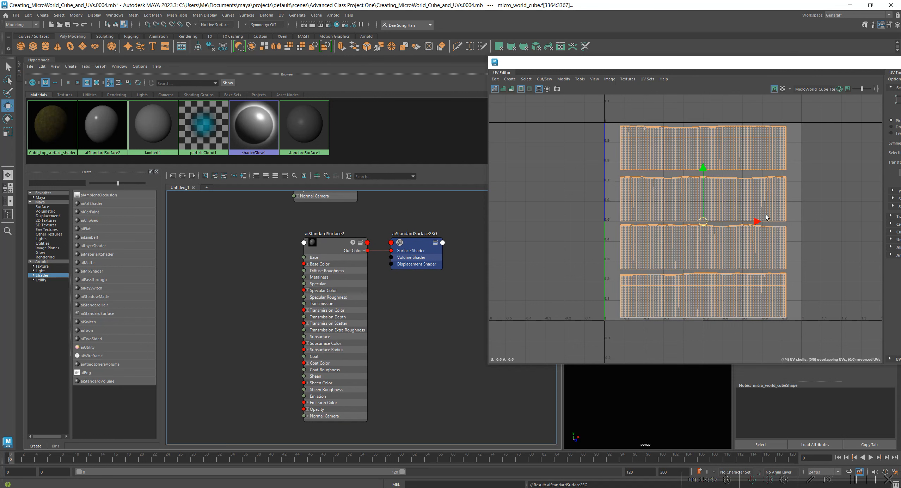
left_click_drag(526, 62, 70, 116)
left_click_drag(392, 130, 630, 349)
right_click_drag(647, 241, 670, 220)
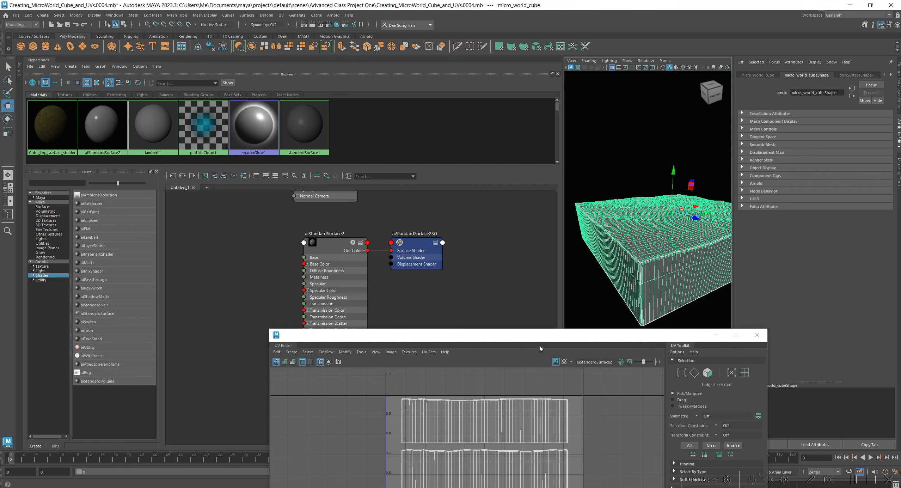
left_click_drag(486, 336, 317, 101)
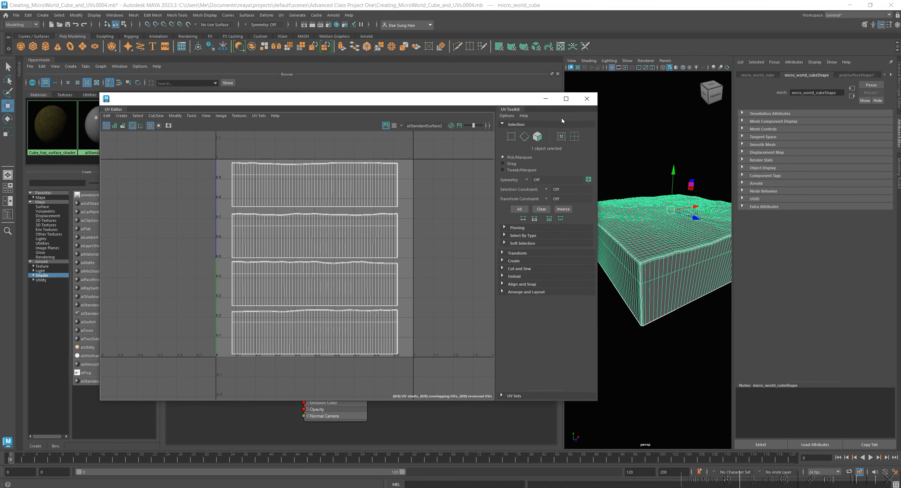
left_click_drag(528, 109, 498, 123)
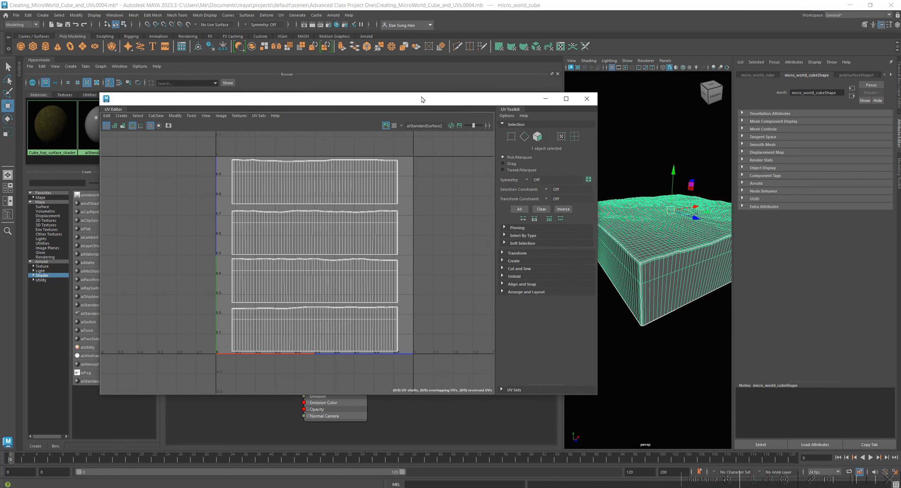
left_click_drag(307, 107, 235, 300)
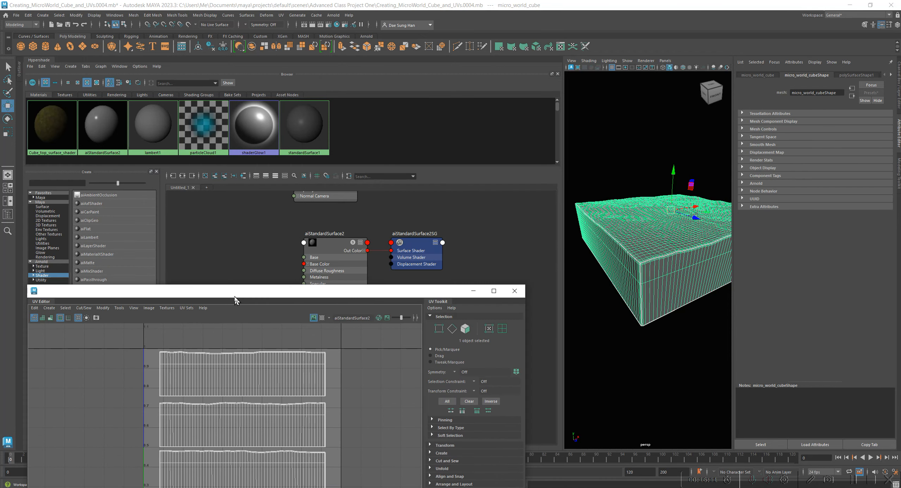
Step: Rename the aiStandardSurface2 shader as "side wall shader"
double_click(328, 233)
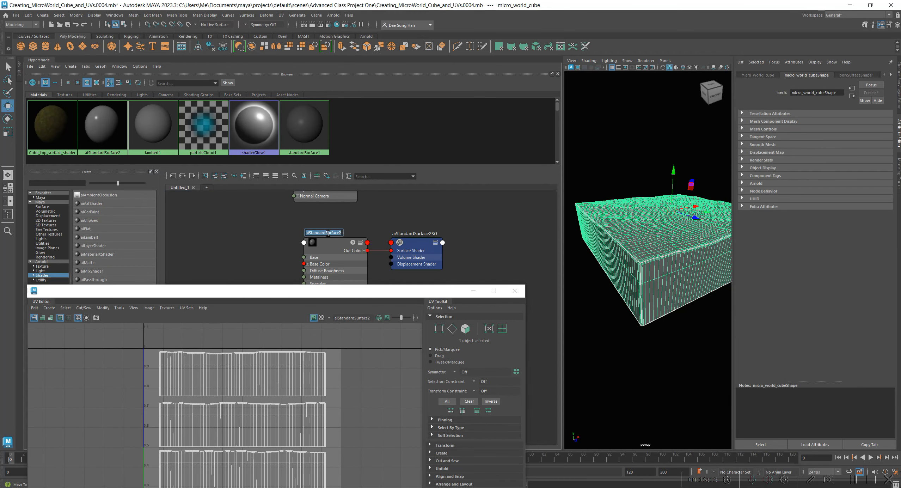
type("side wall")
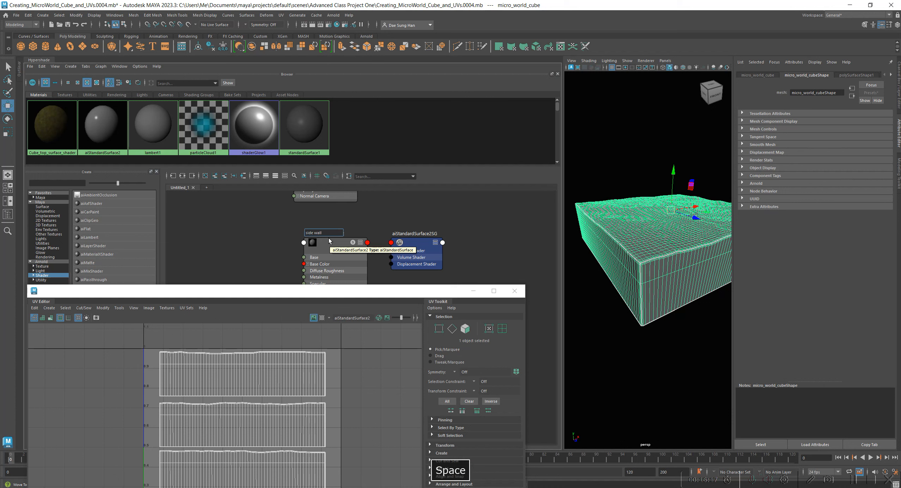
type(" shader")
key("Return")
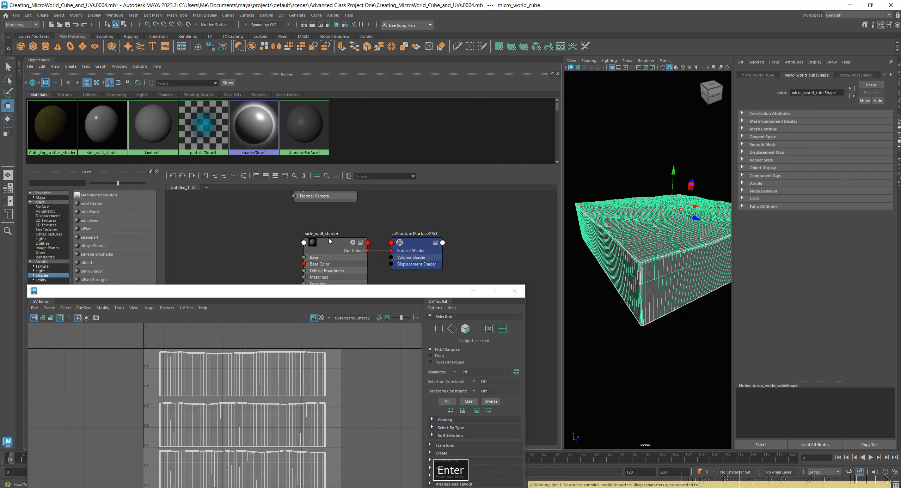
Step: Check which cube faces carry side_wall_shader by selecting the objects with that material, and clear the selection
left_click(262, 246)
left_click_drag(328, 248, 290, 238)
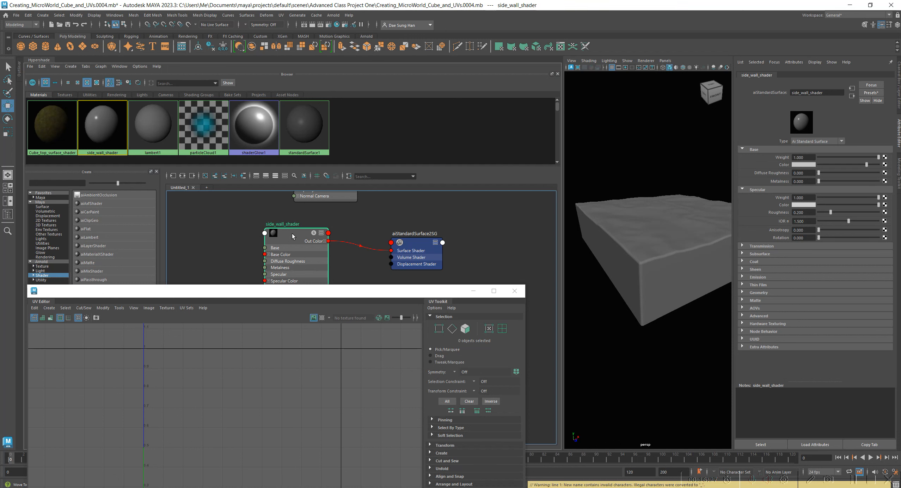
right_click(292, 234)
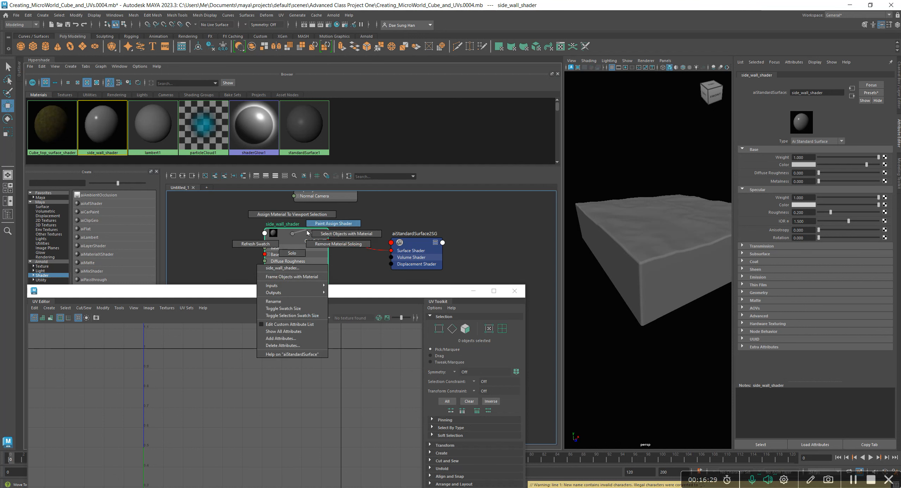
left_click(329, 235)
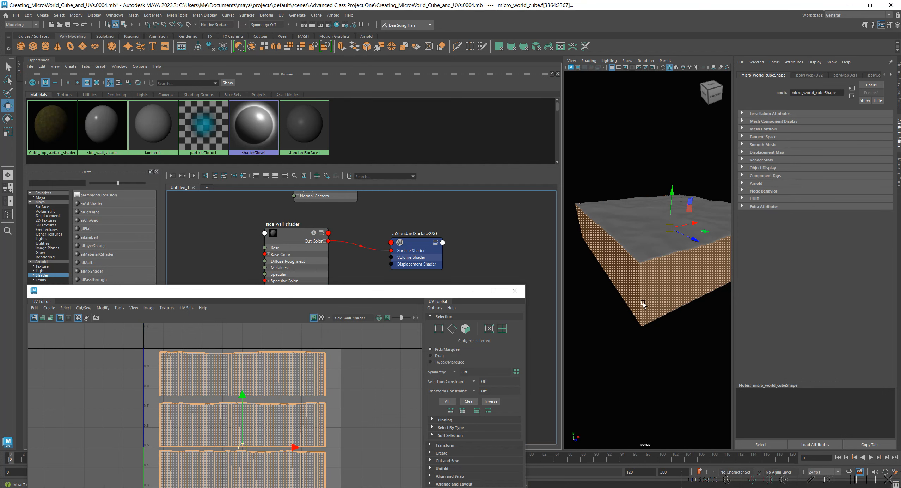
left_click(413, 224)
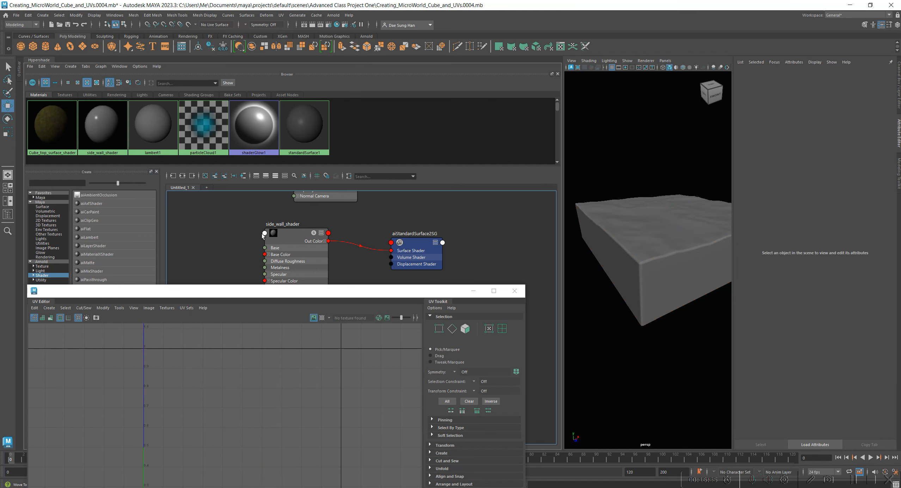
left_click(295, 236)
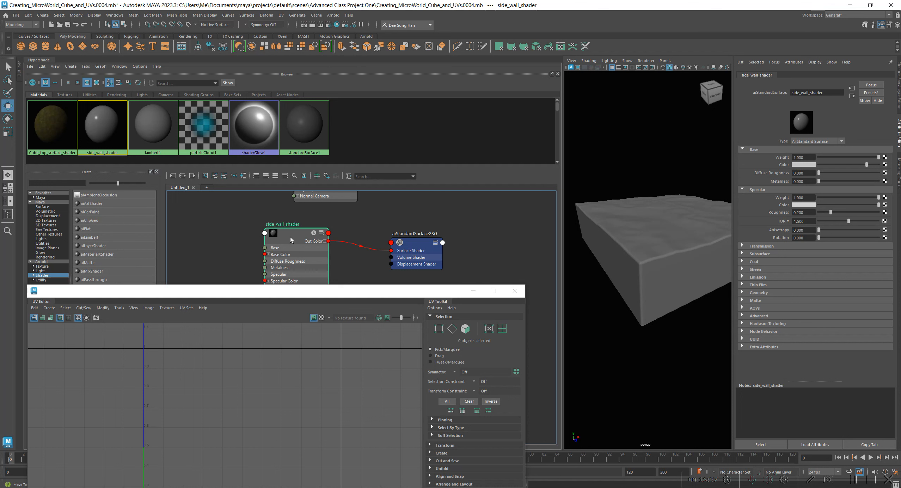
right_click(292, 233)
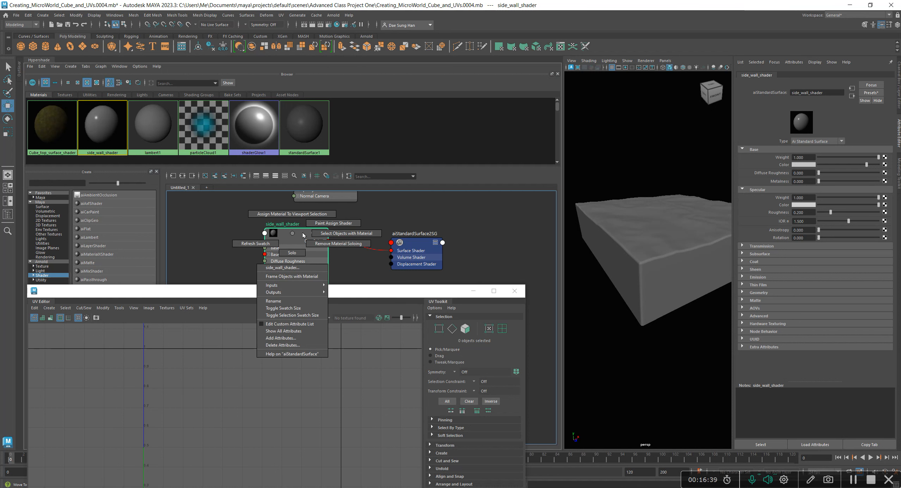
right_click_drag(313, 232, 240, 231)
left_click(245, 230)
Step: Get the UV Editor out of the way and bring both shader networks into view with Cube_top_surface_shader selected
left_click_drag(385, 296, 0, 309)
middle_click_drag(353, 292, 355, 414, "alt")
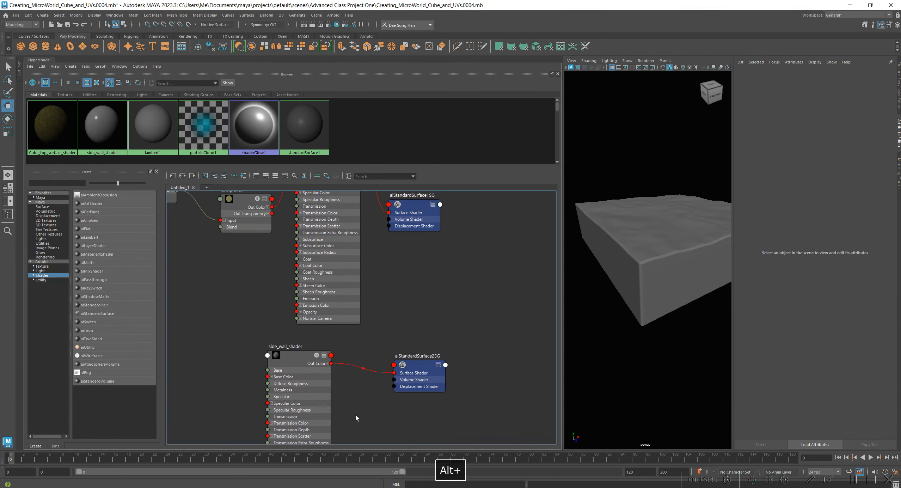
middle_click_drag(408, 300, 411, 376, "alt")
mouse_move(325, 218)
left_mouse_down()
mouse_move(353, 214)
mouse_move(341, 220)
left_mouse_up()
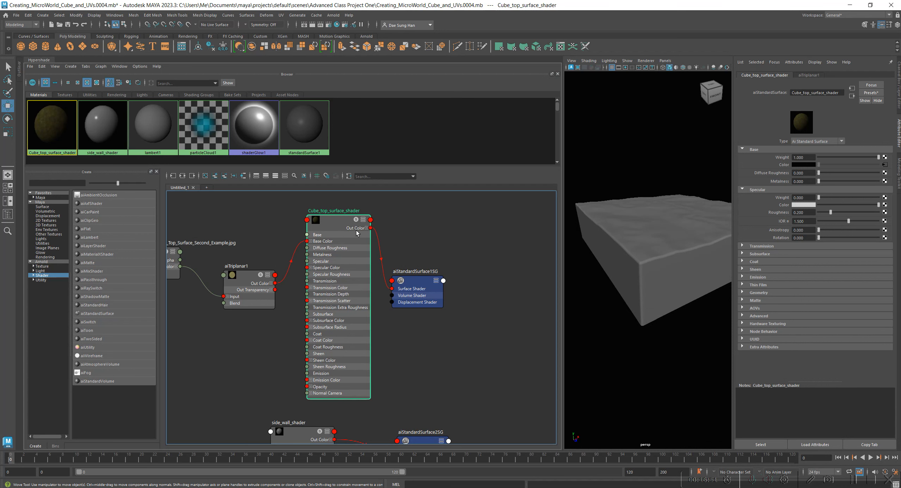
right_click_drag(458, 313, 396, 304, "alt")
middle_click_drag(396, 285, 397, 246, "alt")
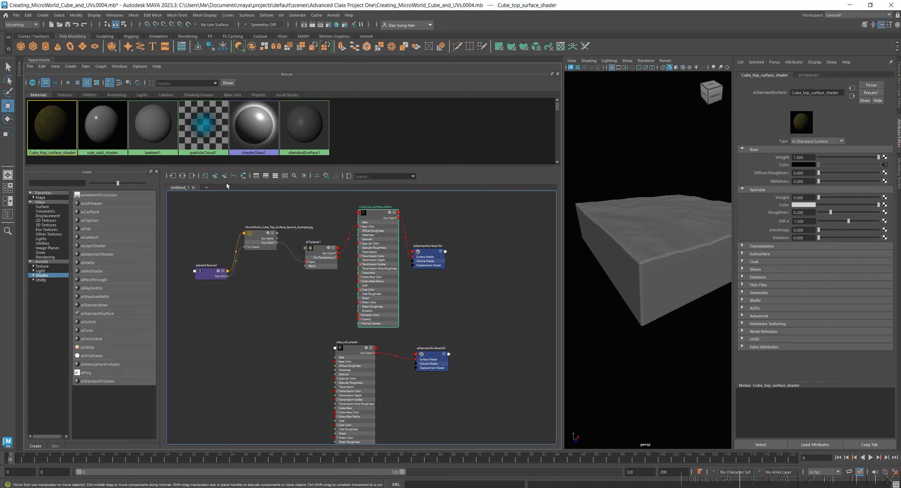
Step: Clear the Hypershade graph and graph the input and output connections of Cube_top_surface_shader alone
left_click(205, 174)
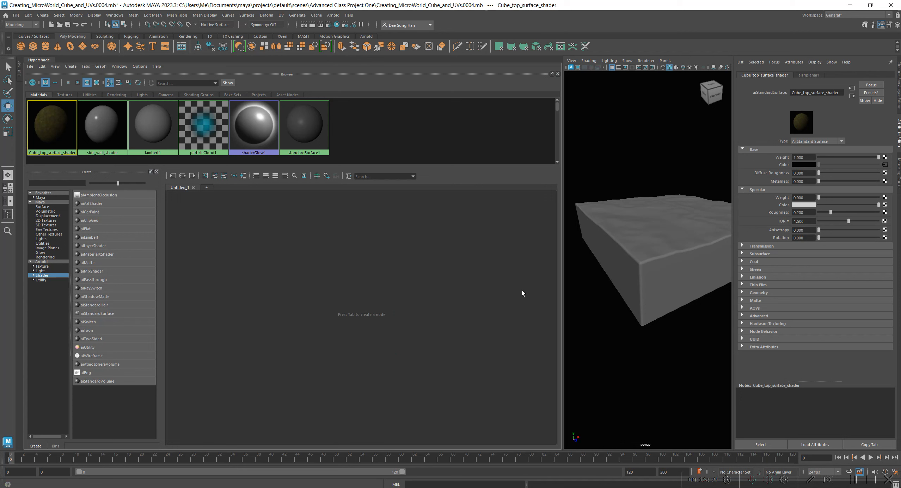
left_click(287, 260)
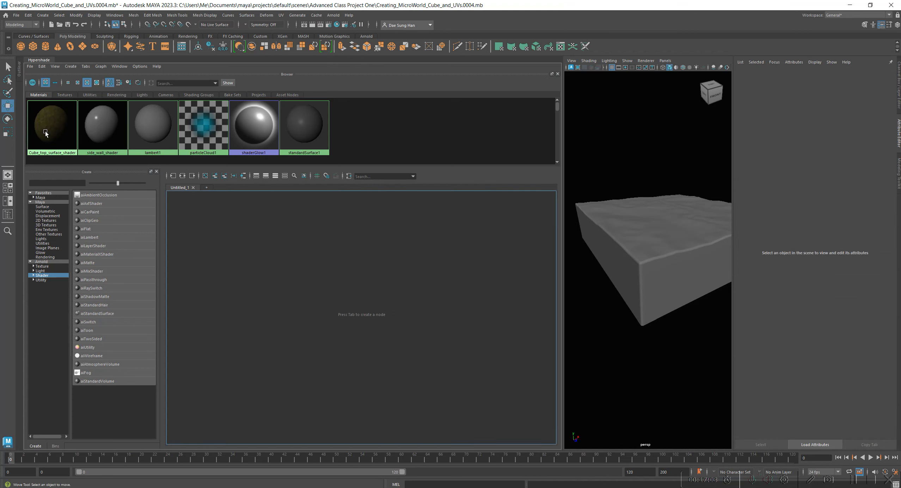
left_click(61, 127)
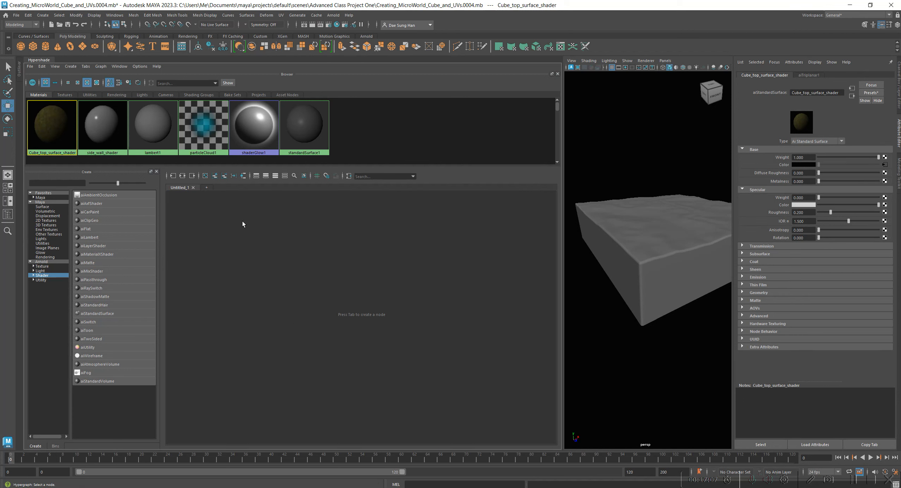
left_click(183, 177)
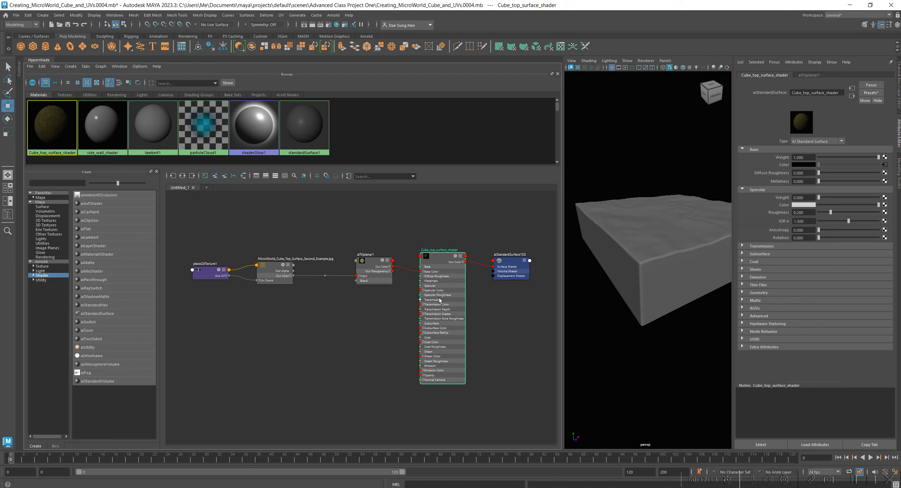
Step: Check which cube faces carry Cube_top_surface_shader by selecting the objects with that material, and clear the selection
middle_click_drag(395, 316, 347, 307, "alt")
right_click_drag(363, 300, 429, 315, "alt")
middle_click_drag(389, 281, 339, 303, "alt")
mouse_move(348, 236)
left_mouse_down()
mouse_move(342, 230)
mouse_move(367, 232)
mouse_move(352, 236)
left_mouse_up()
right_click(352, 235)
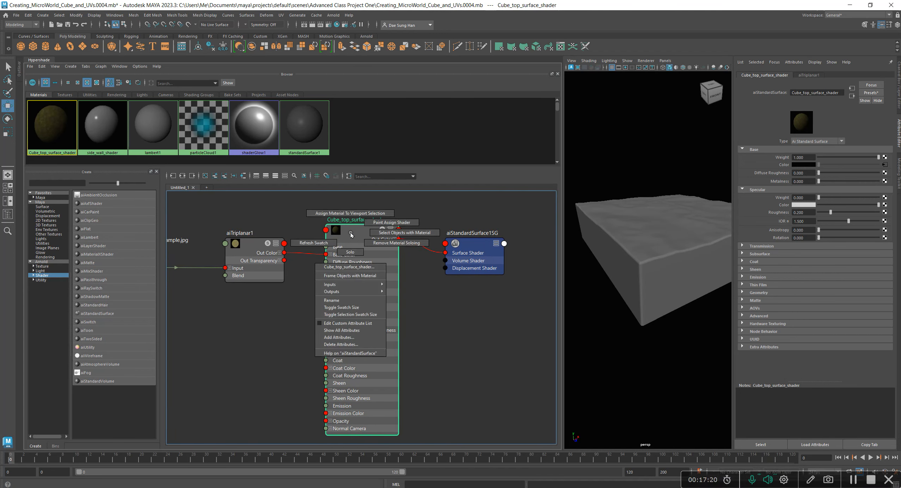
left_click(376, 234)
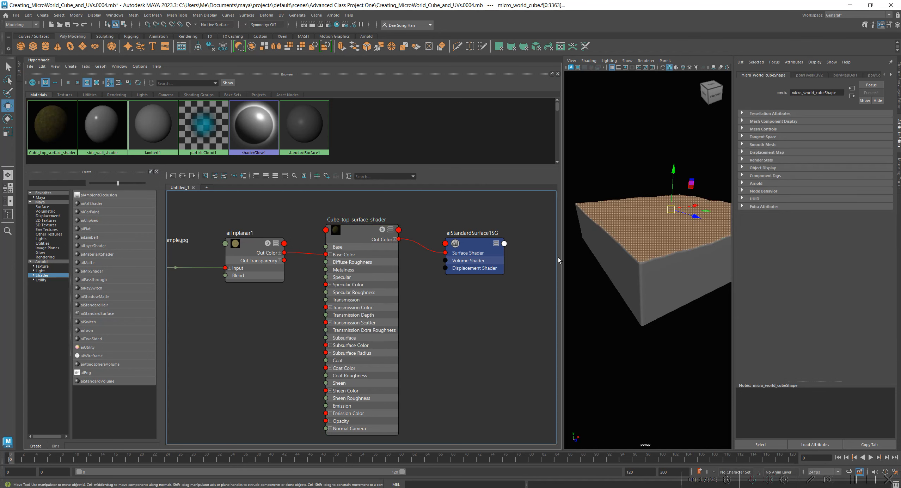
right_click_drag(465, 346, 414, 326, "alt")
left_click(502, 362)
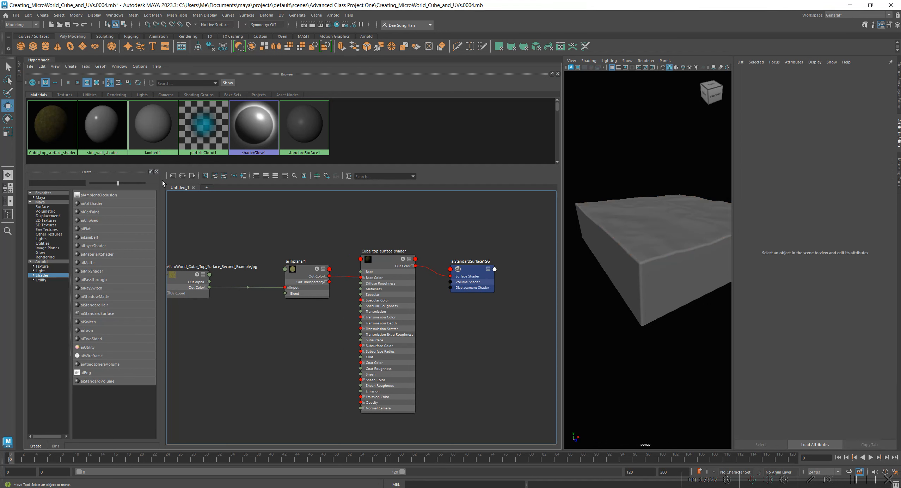
Step: Graph the networks of Cube_top_surface_shader and side_wall_shader together in the Hypershade work area
left_click(54, 124)
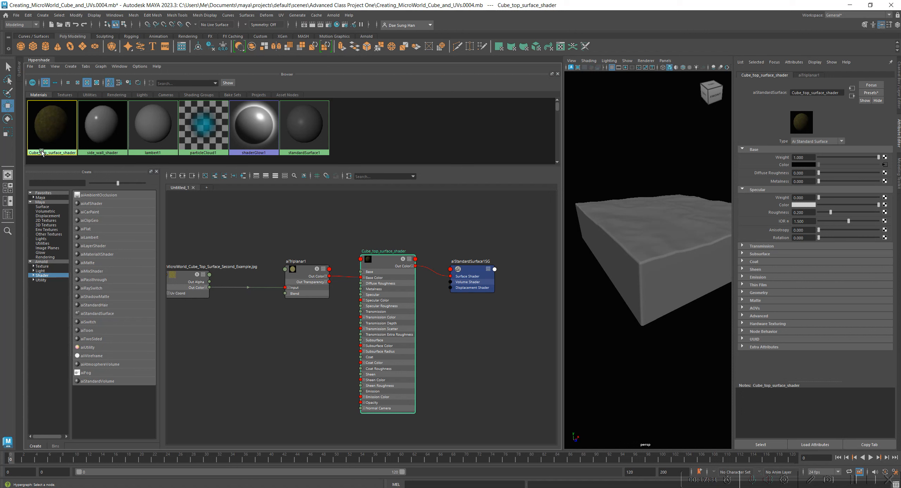
left_click(84, 145, "shift")
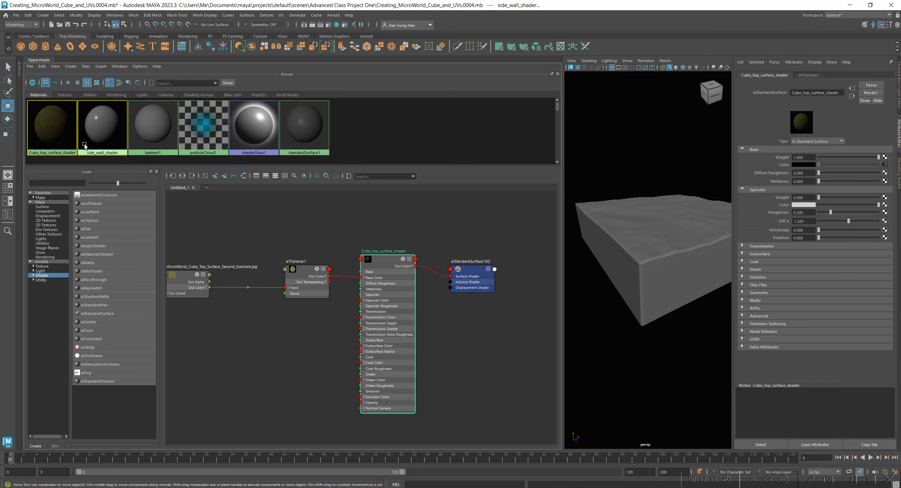
left_click(183, 177)
middle_click_drag(444, 241, 436, 236, "alt")
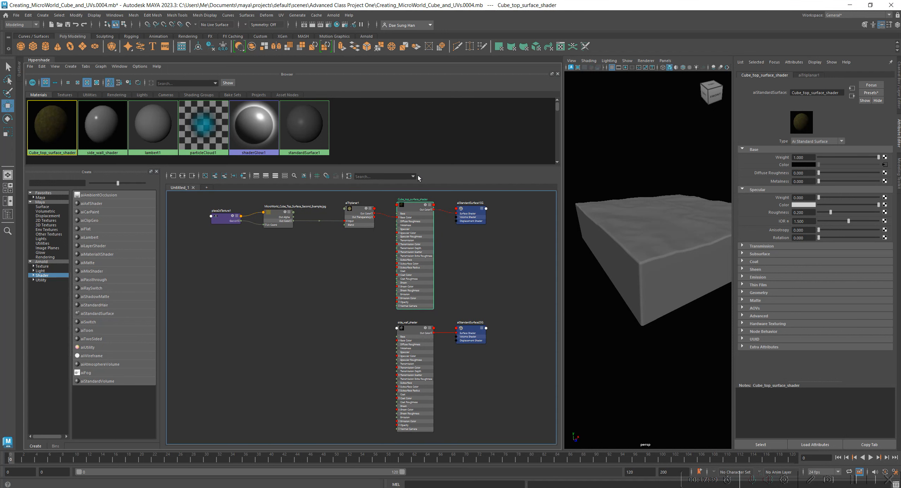
Step: Enlarge the node graph area slightly, and select the side_wall_shader node while nudging it toward its shading group
left_click_drag(418, 166, 419, 154)
middle_click_drag(310, 250, 307, 270, "alt")
left_click(334, 274)
mouse_move(405, 322)
left_mouse_down()
mouse_move(398, 319)
mouse_move(413, 326)
left_mouse_up()
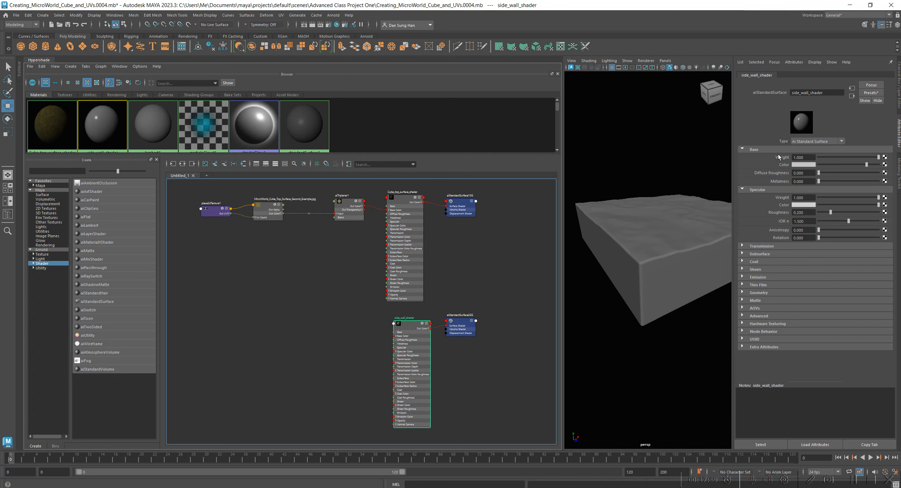
Step: Lower the Base weight of side_wall_shader to 0 to test its effect, and restore it to 1
left_click_drag(878, 157, 763, 152)
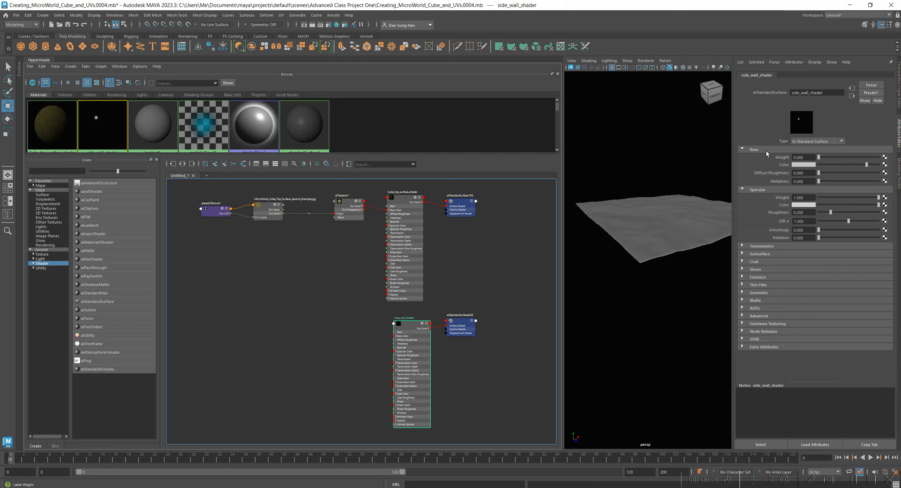
left_click_drag(836, 158, 879, 157)
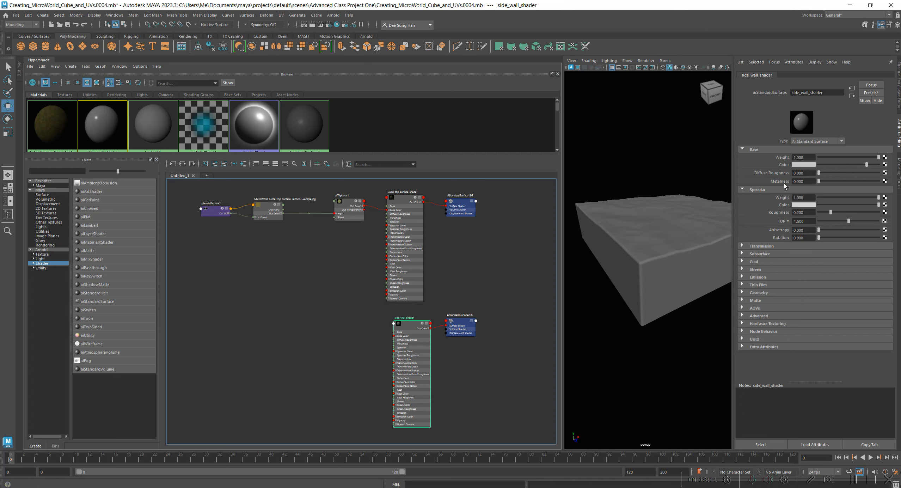
Step: Map a new File texture to the Base Color of side_wall_shader and bring its nodes into clear view
left_click(885, 165)
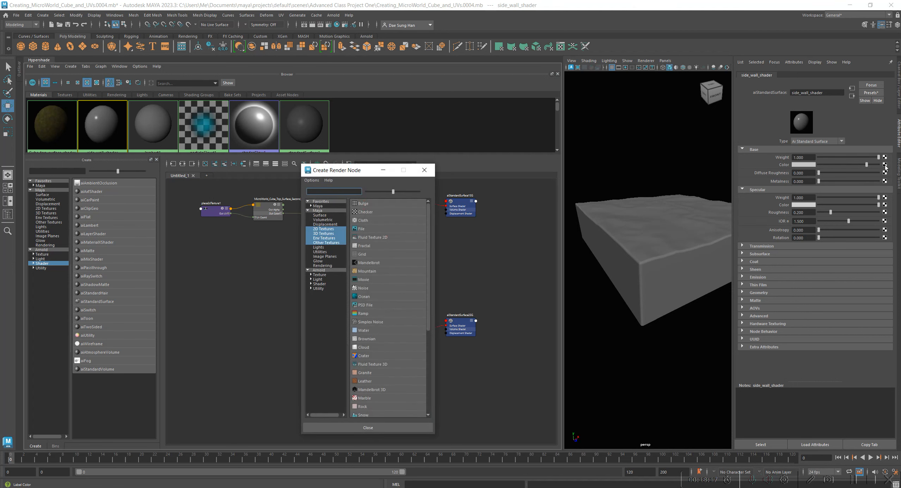
left_click_drag(364, 173, 369, 140)
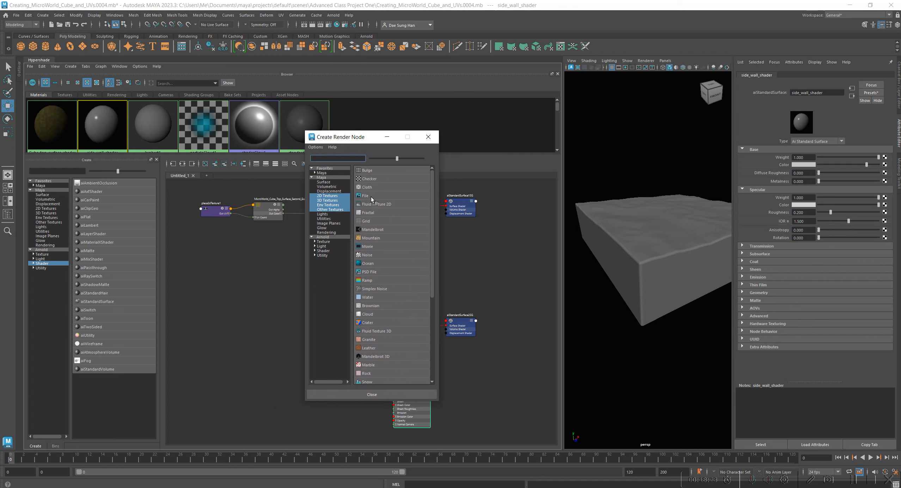
left_click(359, 196)
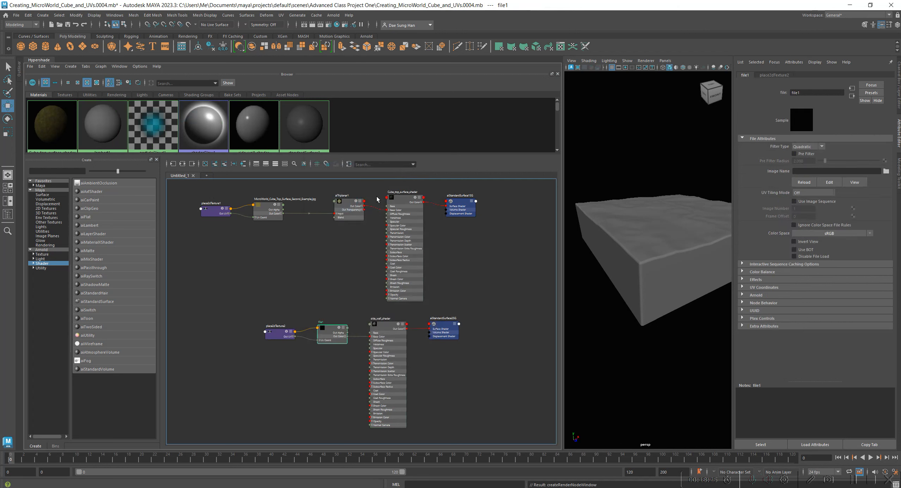
left_click_drag(256, 285, 350, 346)
left_click_drag(338, 311, 326, 295)
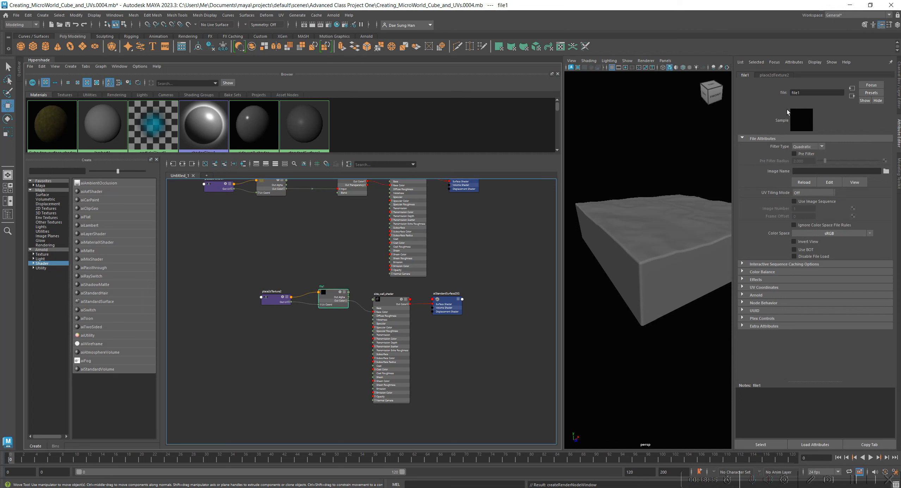
Step: Rename the new file texture node to side_wall_texture and nudge it in the graph
double_click(815, 94)
type("si")
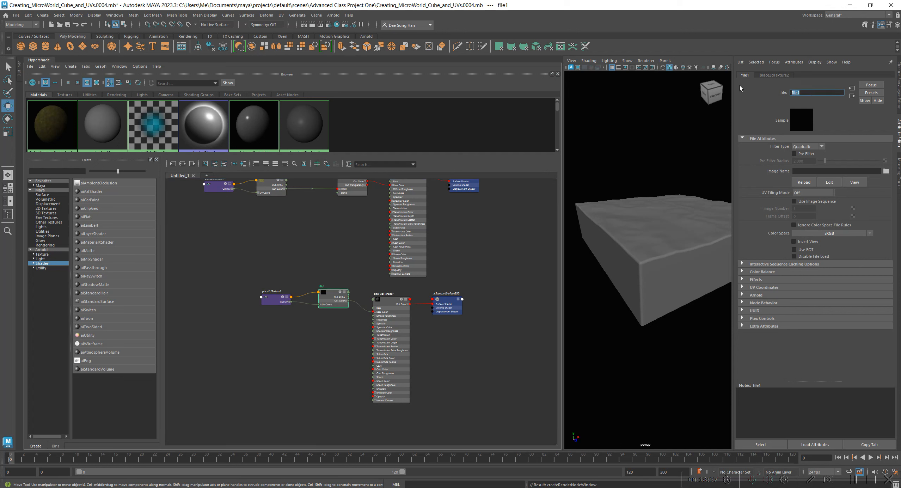
type("de wall ")
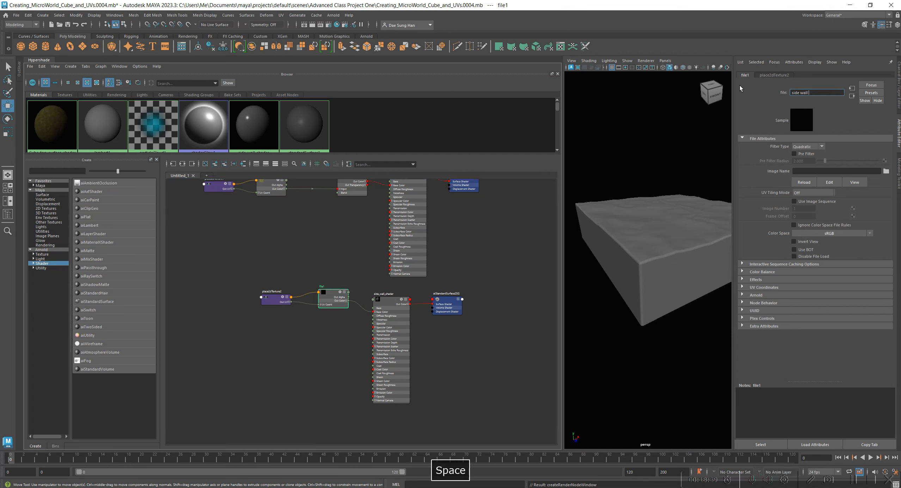
type("texture")
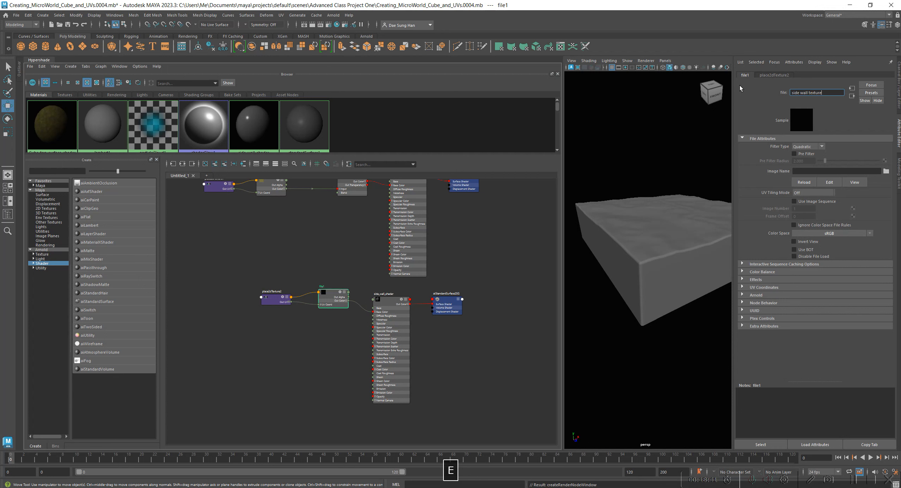
key("Return")
left_click_drag(328, 297, 320, 298)
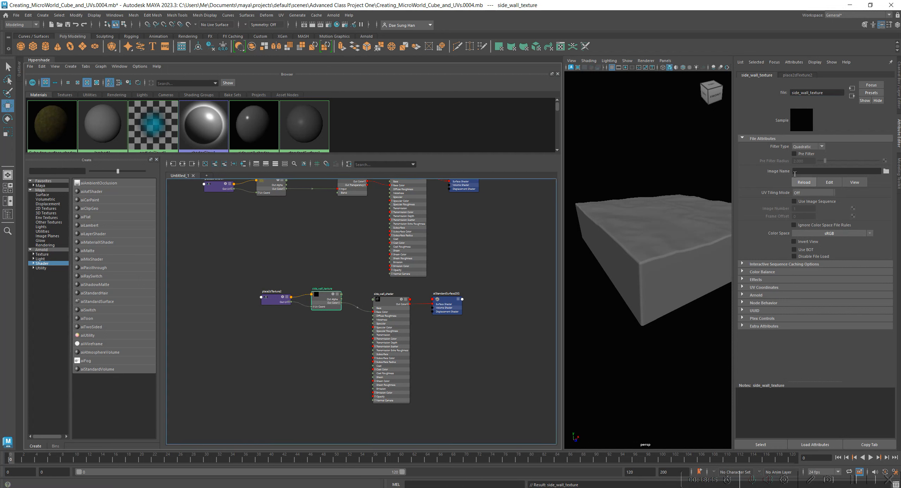
Step: Load MicroWorld_Cube_Side_Walls_Sample_Test.jpg from the sourceimages folder as the image of side_wall_texture
left_click(886, 172)
left_click_drag(329, 94, 295, 83)
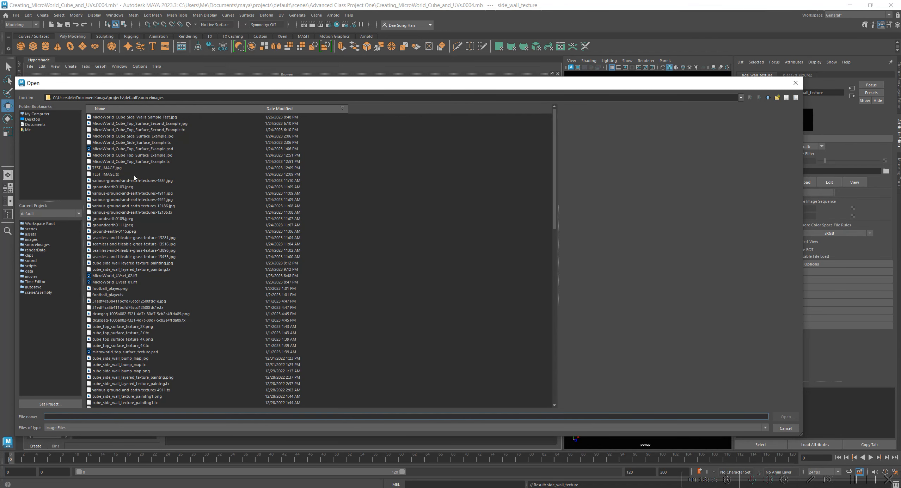
left_click_drag(139, 89, 155, 81)
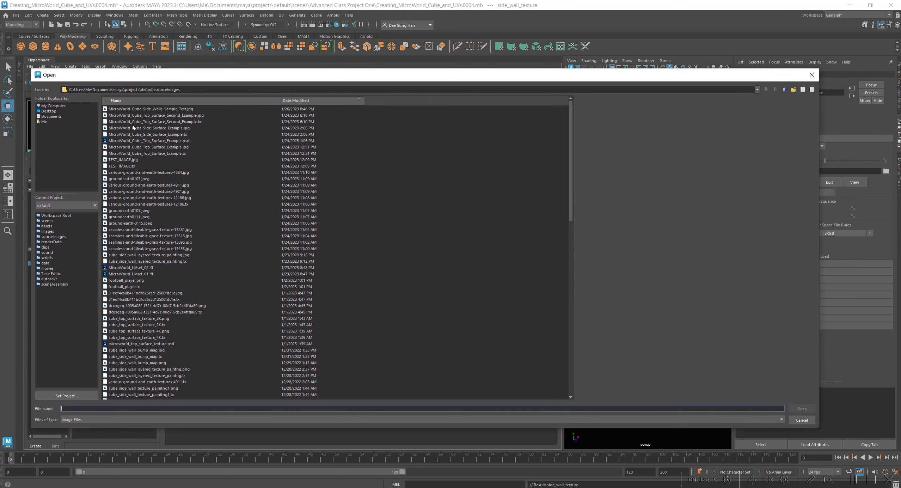
left_click(111, 110)
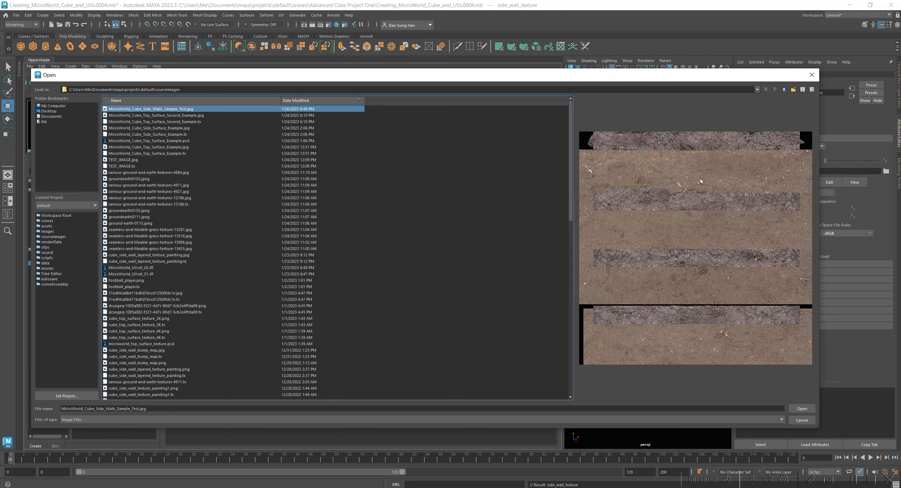
left_click(801, 408)
Step: Rearrange the place2dTexture2 and side_wall_texture nodes so their connections to side_wall_shader are easy to read
left_click_drag(322, 299, 336, 304)
mouse_move(273, 301)
left_mouse_down()
mouse_move(254, 308)
mouse_move(277, 302)
left_mouse_up()
right_click_drag(267, 296, 361, 326, "alt")
left_click_drag(298, 303, 281, 316)
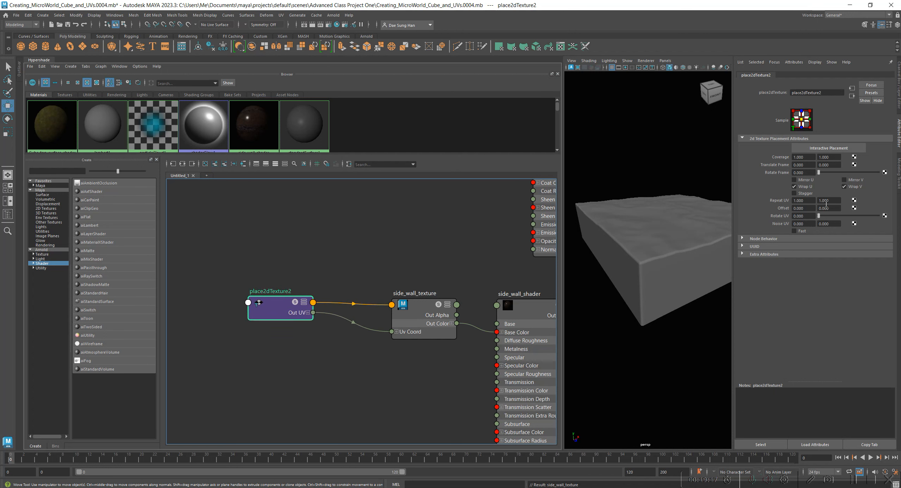
left_click_drag(418, 310, 392, 291)
Step: Examine the connection from side_wall_texture's Out Color to side_wall_shader's Base Color, expanding the individual color channels
middle_click_drag(440, 322, 281, 246, "alt")
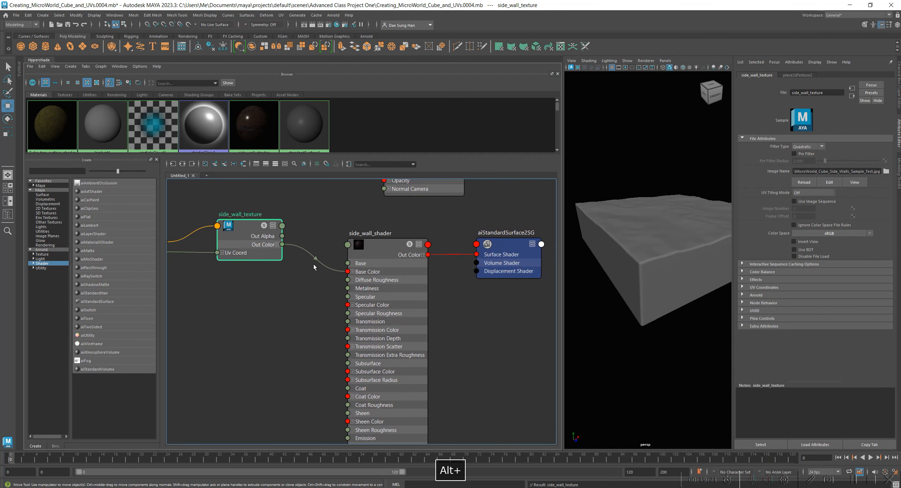
left_click(277, 244)
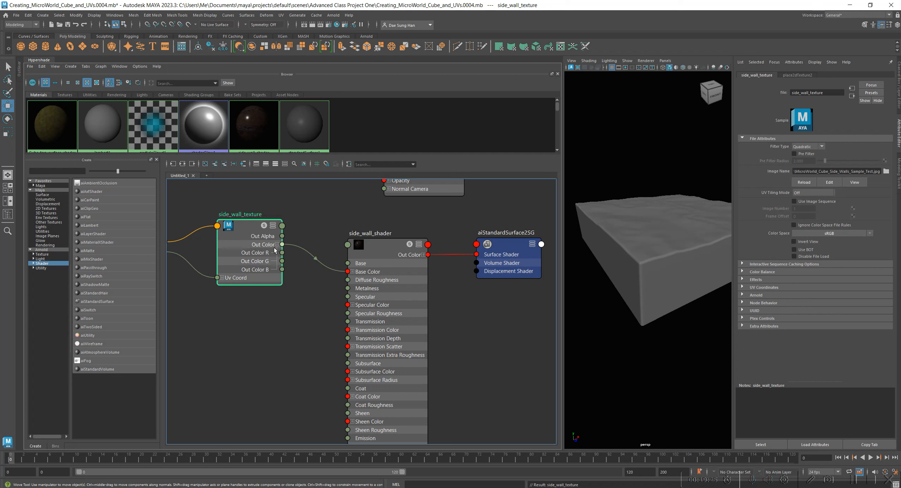
left_click(277, 244)
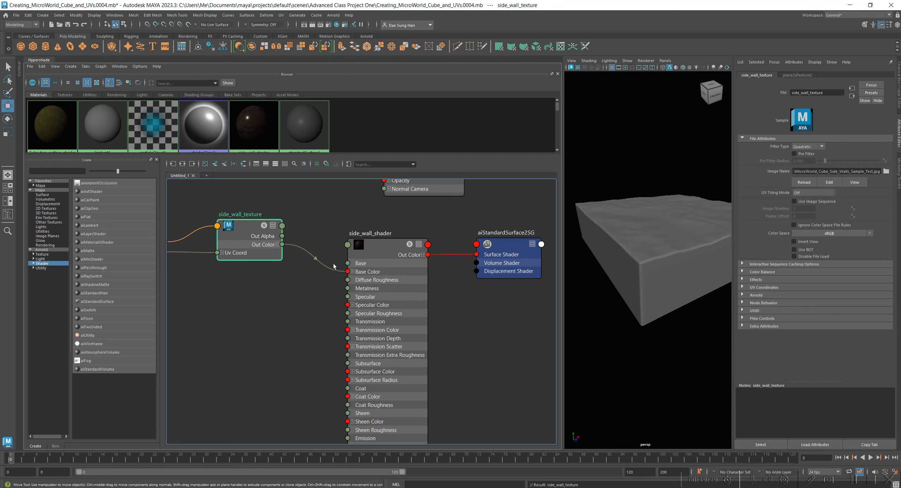
left_click(352, 272)
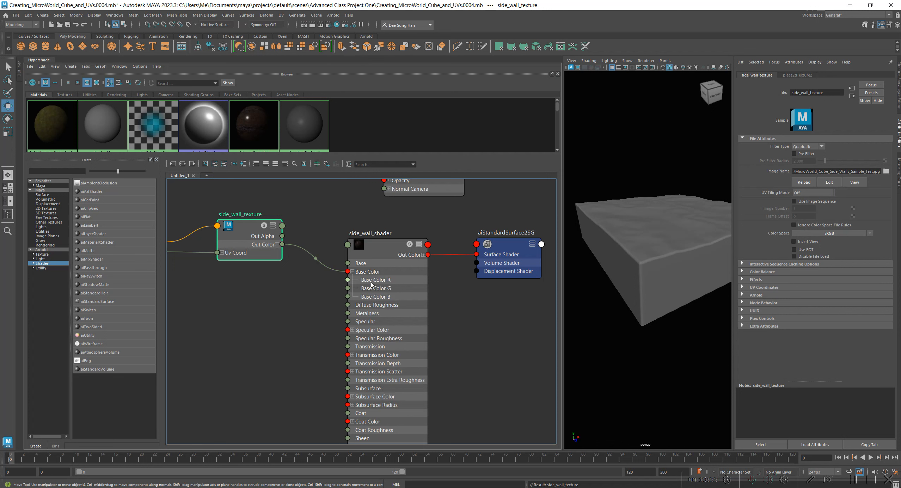
left_click_drag(348, 272, 263, 284)
middle_click_drag(486, 300, 440, 326, "alt")
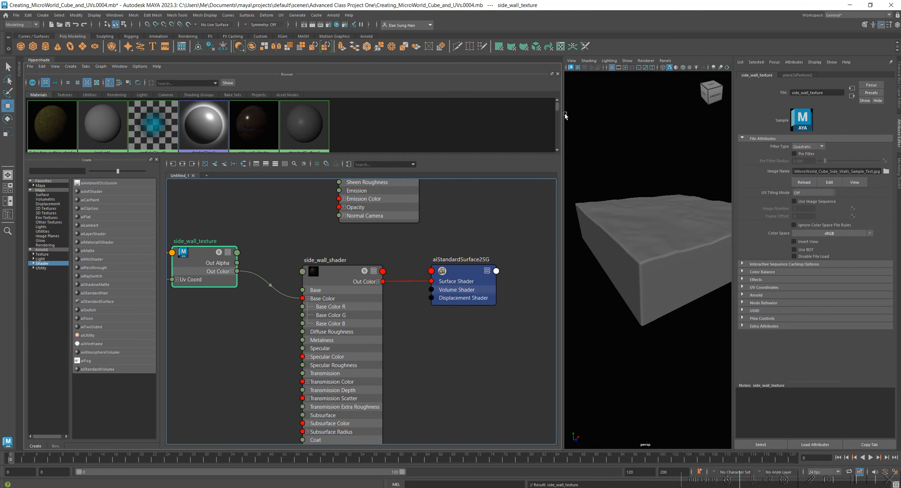
right_click_drag(449, 317, 432, 255, "alt")
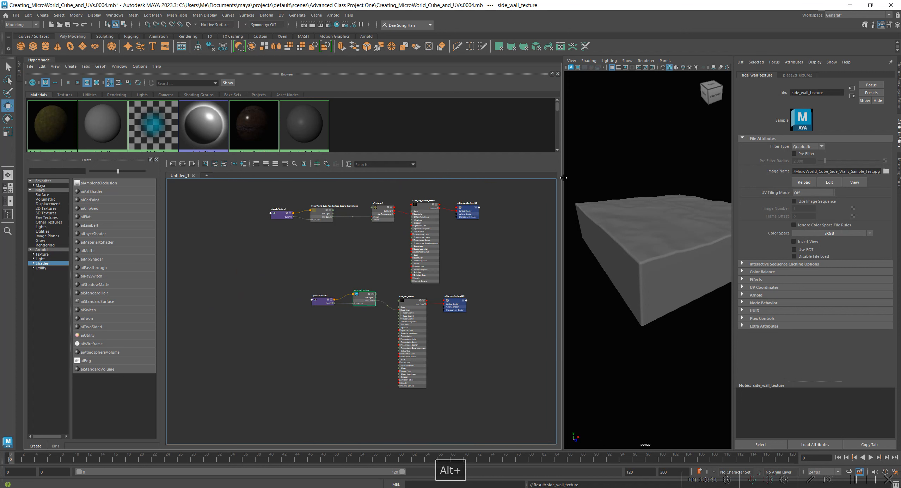
Step: Select the side_wall_shader node, enlarge the perspective viewport over the Hypershade and frame the cube from the front
left_click_drag(562, 178, 529, 178)
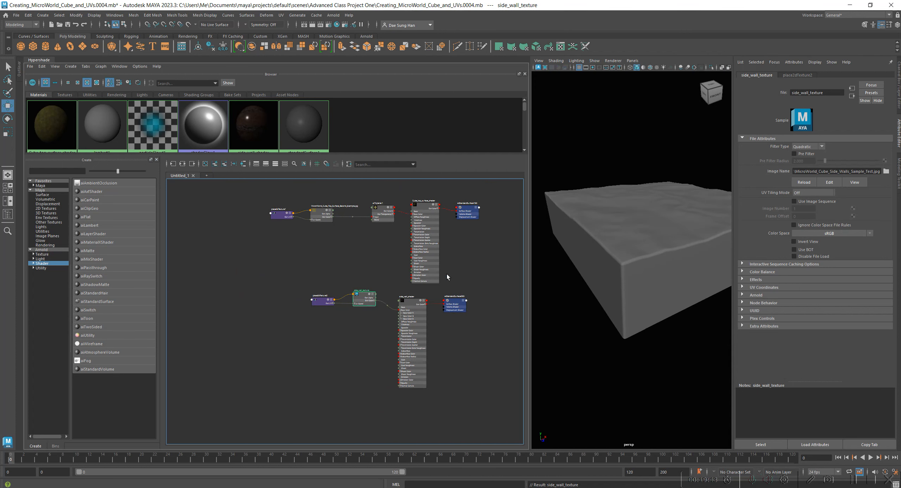
left_click(410, 304)
middle_click_drag(410, 304, 699, 214)
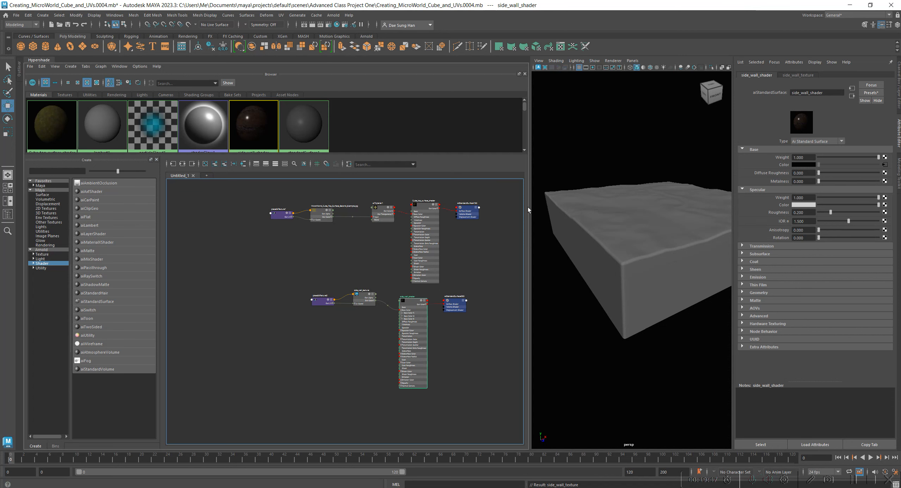
left_click_drag(529, 200, 145, 204)
scroll(488, 207, "down", 5, "alt")
left_click_drag(488, 207, 386, 226, "alt")
left_click_drag(550, 210, 497, 220, "alt")
middle_click_drag(497, 220, 447, 257, "alt")
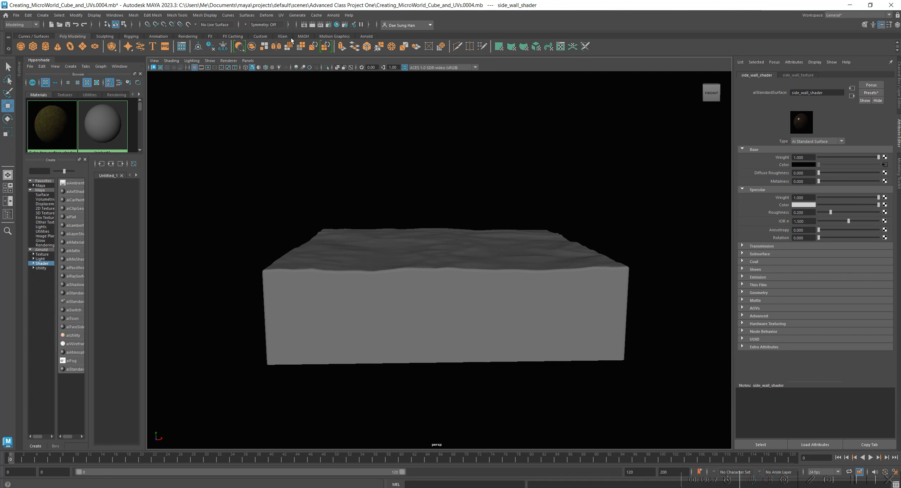
Step: Open the Arnold RenderView and enlarge its window over the viewport
left_click(305, 26)
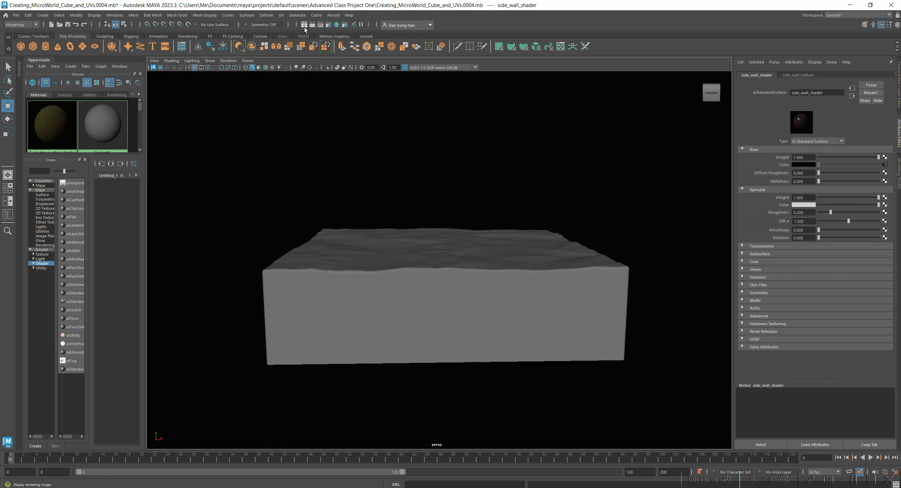
left_click_drag(281, 59, 402, 66)
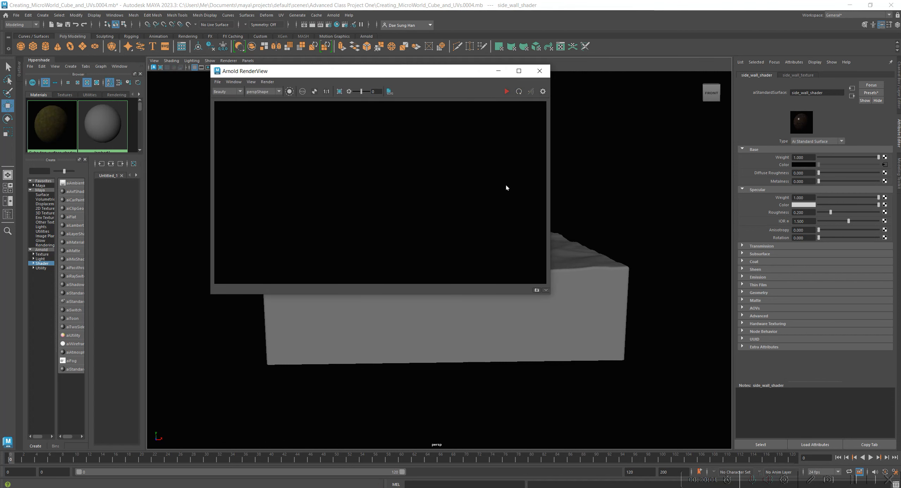
left_click_drag(549, 296, 782, 432)
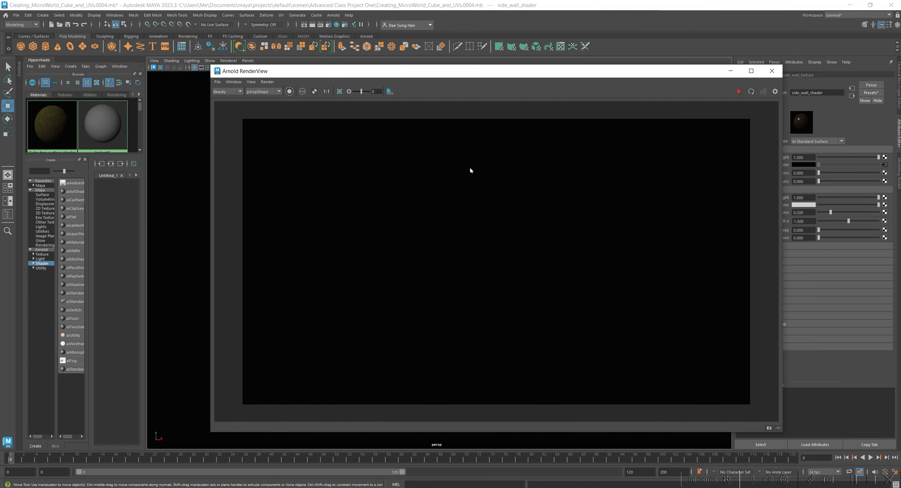
Step: Set the RenderView's test resolution to 100% and reposition the render window
left_click(251, 81)
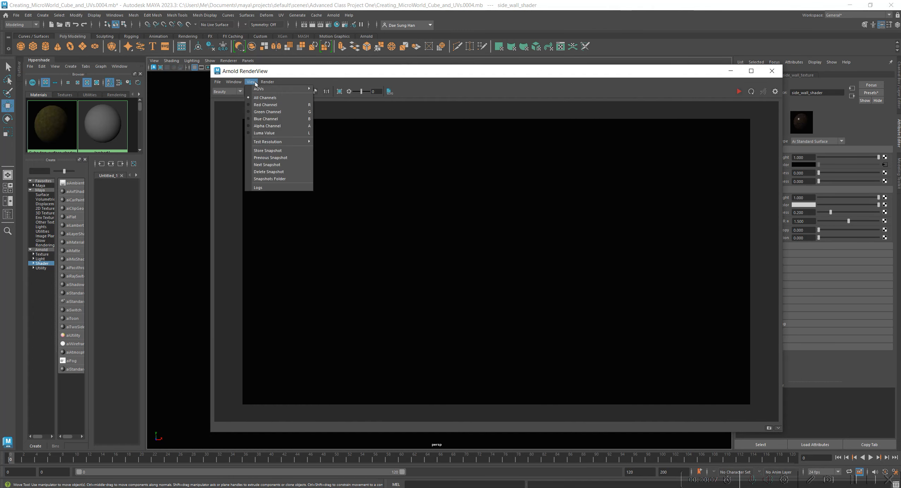
mouse_move(236, 81)
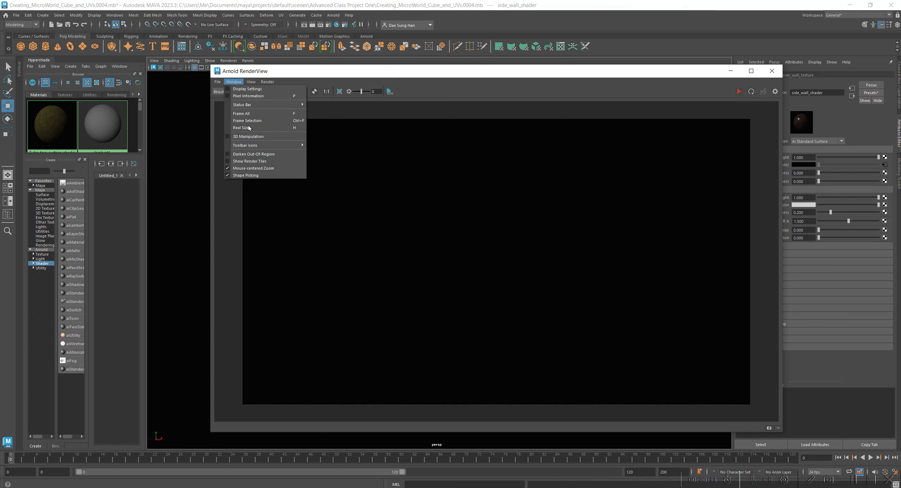
mouse_move(267, 142)
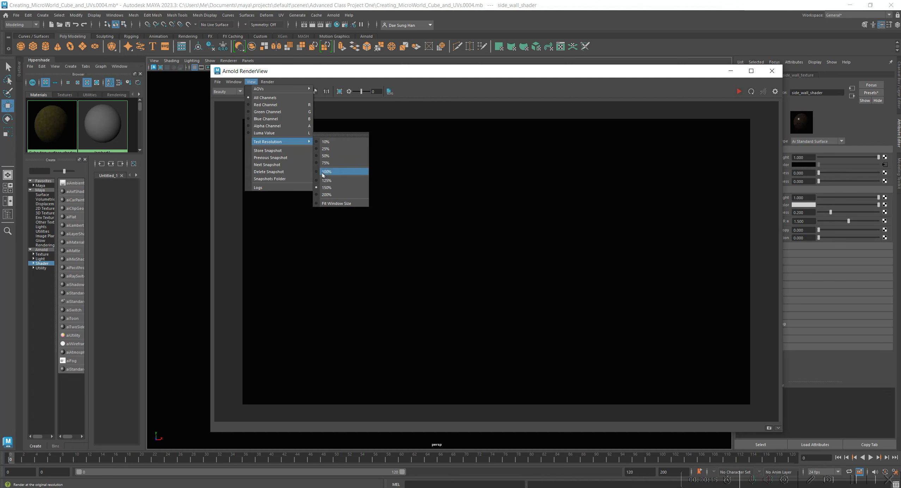
left_click(337, 173)
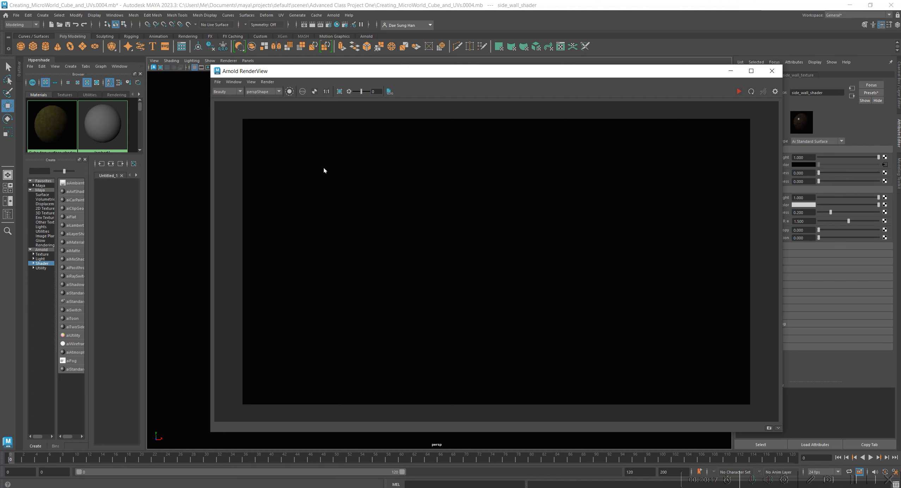
left_click_drag(393, 76, 321, 82)
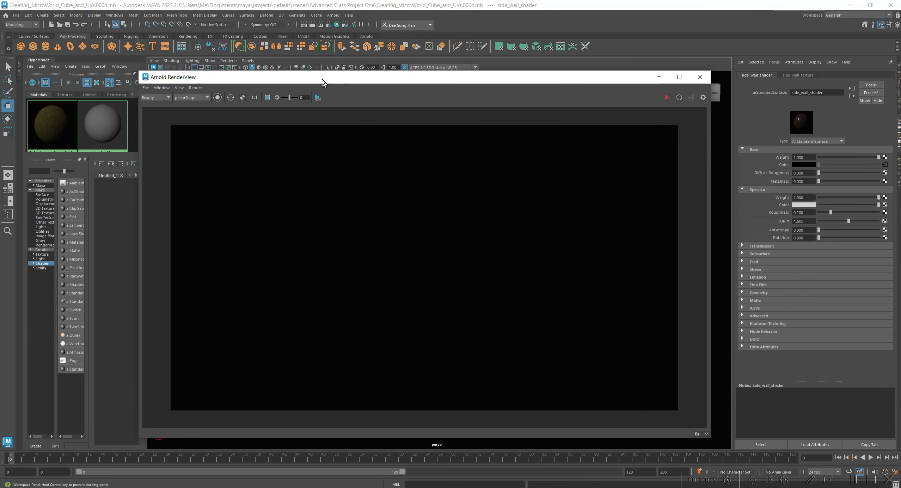
Step: Update the full Arnold scene and render the perspective view of the cube, moving the render window slightly aside
left_click(196, 87)
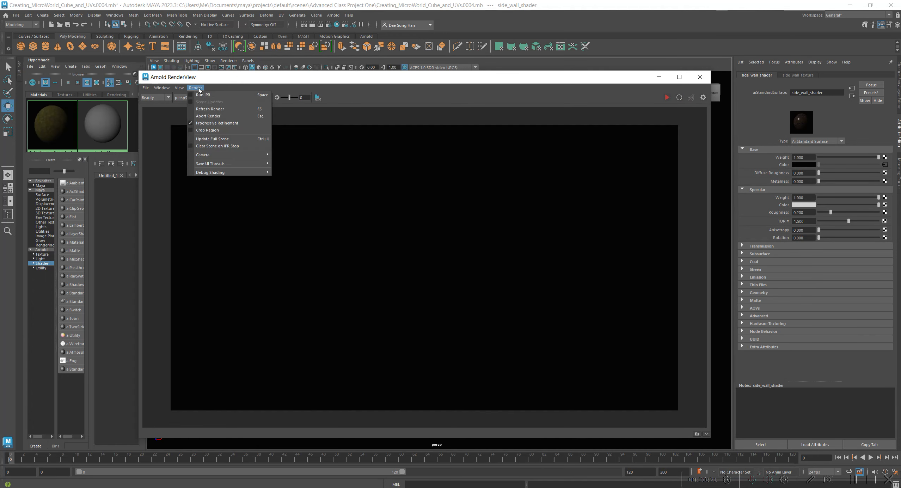
left_click(211, 140)
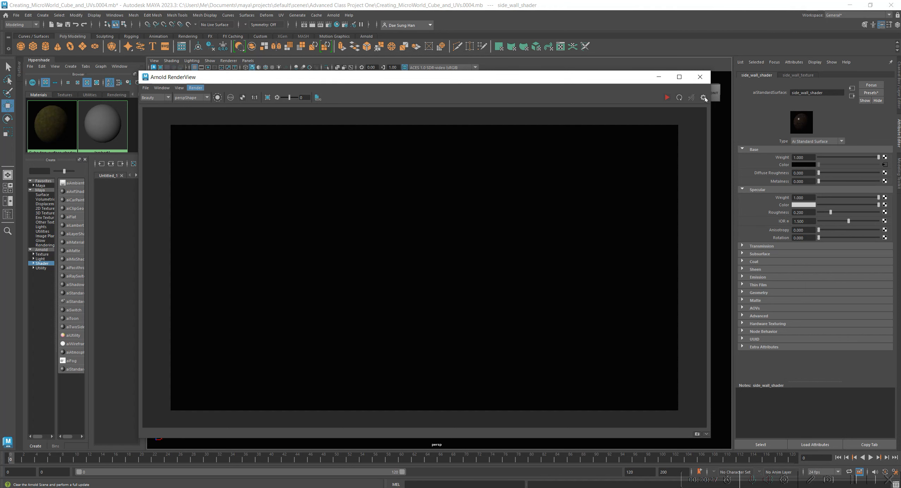
left_click(674, 100)
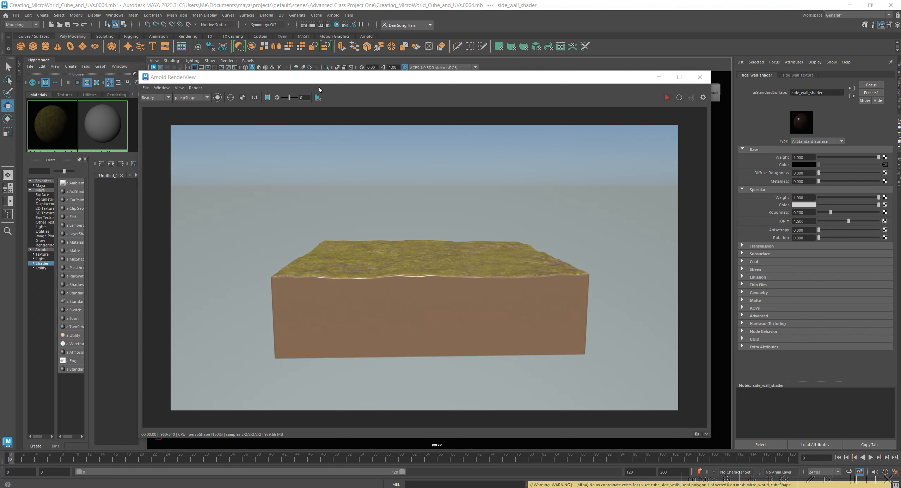
left_click_drag(319, 88, 296, 84)
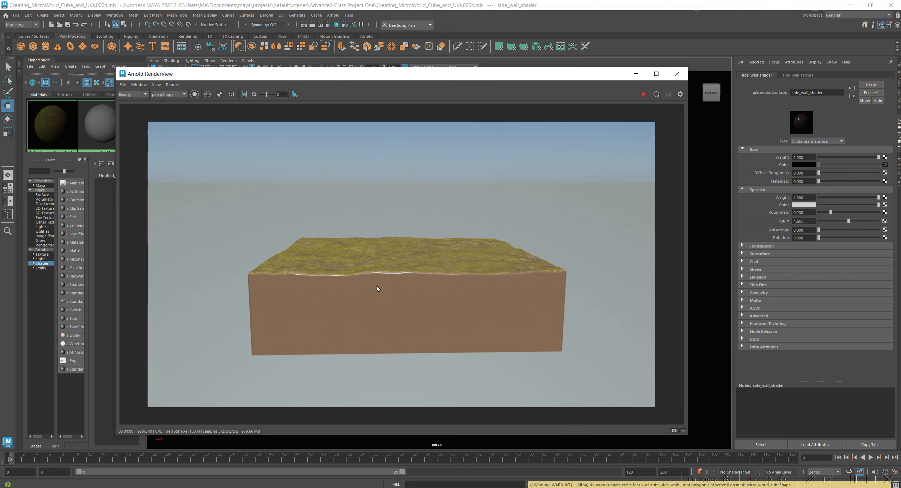
Step: Open the Relationship Editor for UV-centric UV linking and move the Arnold RenderView away from the viewport
left_click_drag(354, 76, 355, 104)
left_click(233, 121)
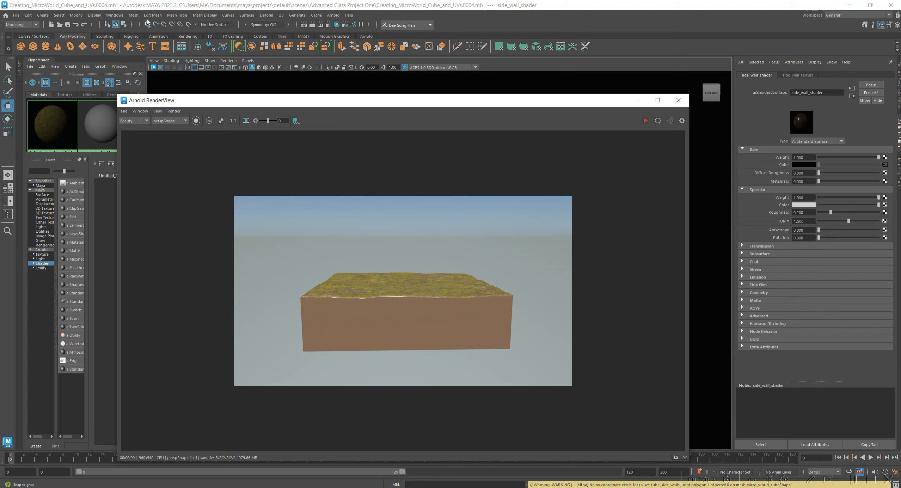
left_click(114, 15)
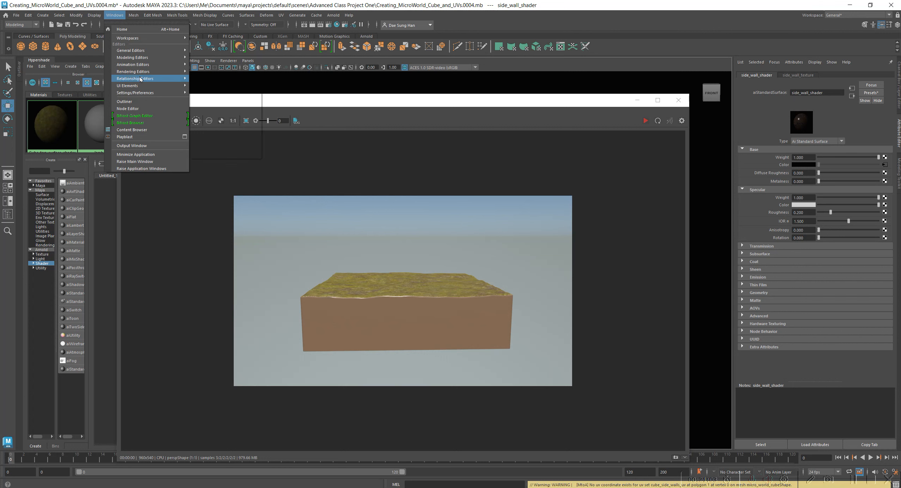
mouse_move(133, 86)
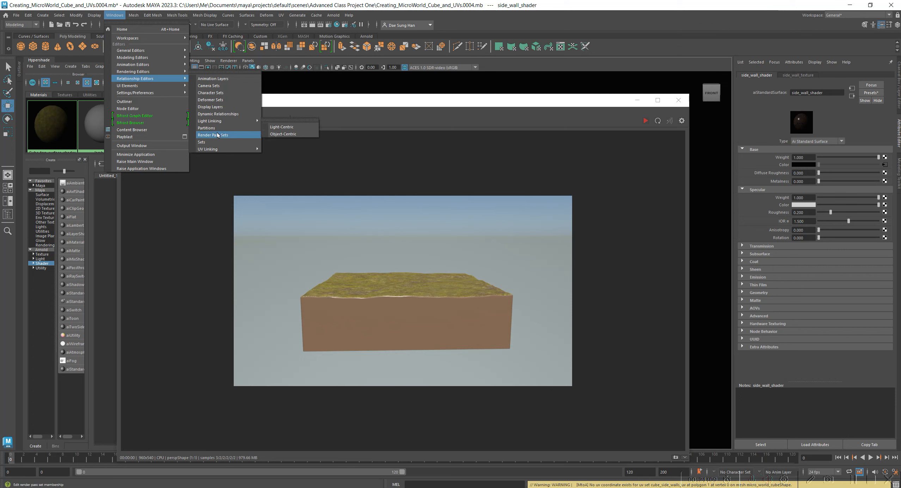
mouse_move(206, 151)
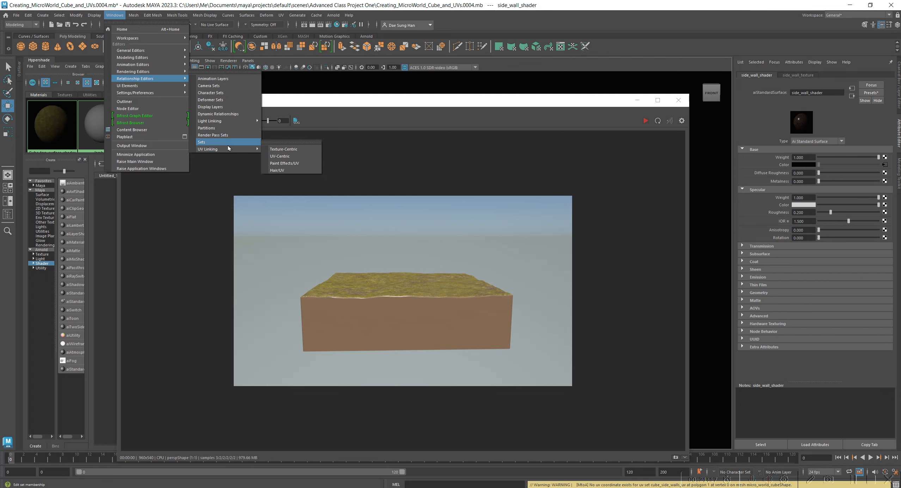
left_click(280, 157)
left_click_drag(185, 69, 267, 70)
left_click_drag(440, 104, 2, 198)
left_click_drag(335, 190, 359, 214)
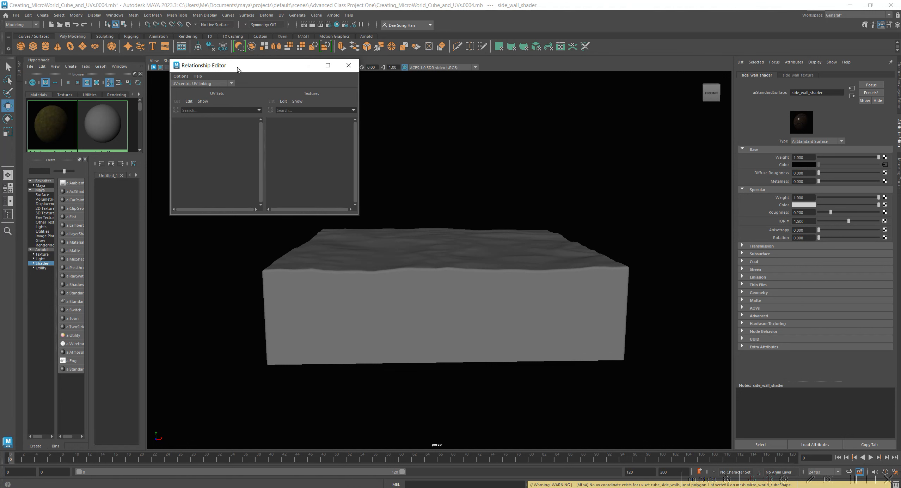
Step: Select the micro world cube to list its UV sets and textures, and enlarge the Relationship Editor and the Hypershade material browser
left_click(429, 260)
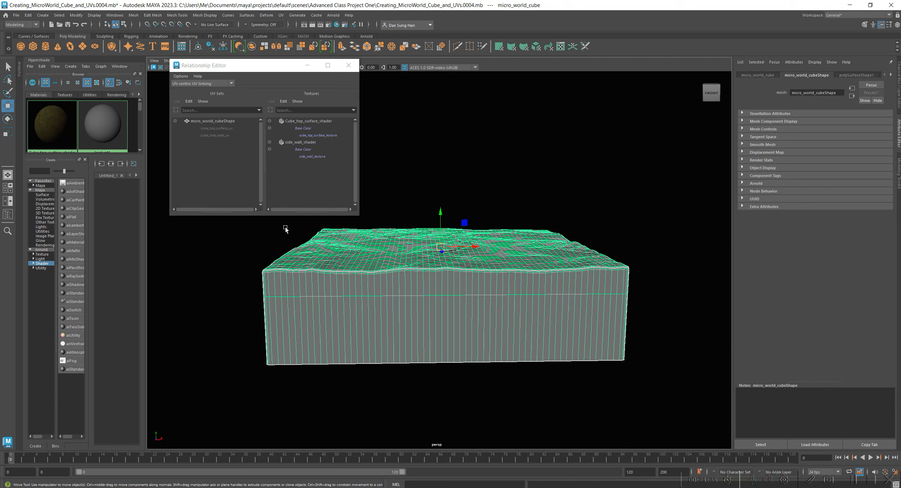
left_click(278, 217)
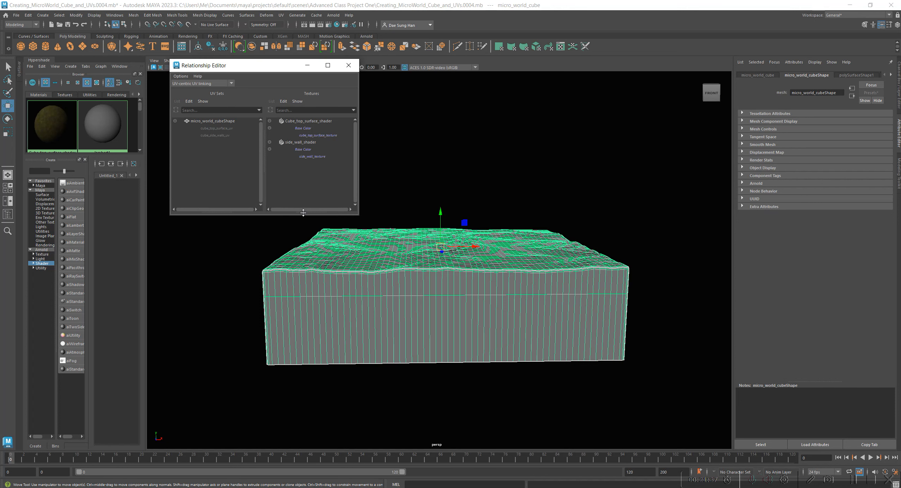
left_click_drag(302, 214, 301, 259)
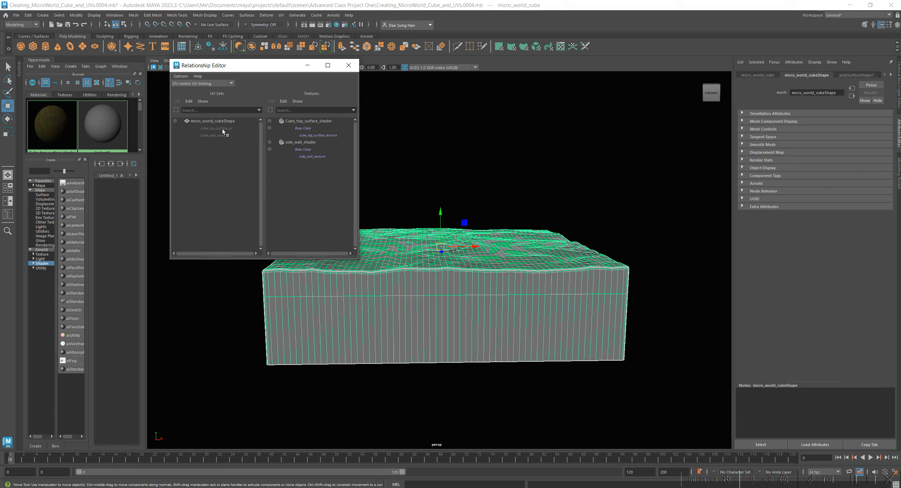
mouse_move(274, 67)
left_mouse_down()
mouse_move(310, 63)
mouse_move(286, 57)
left_mouse_up()
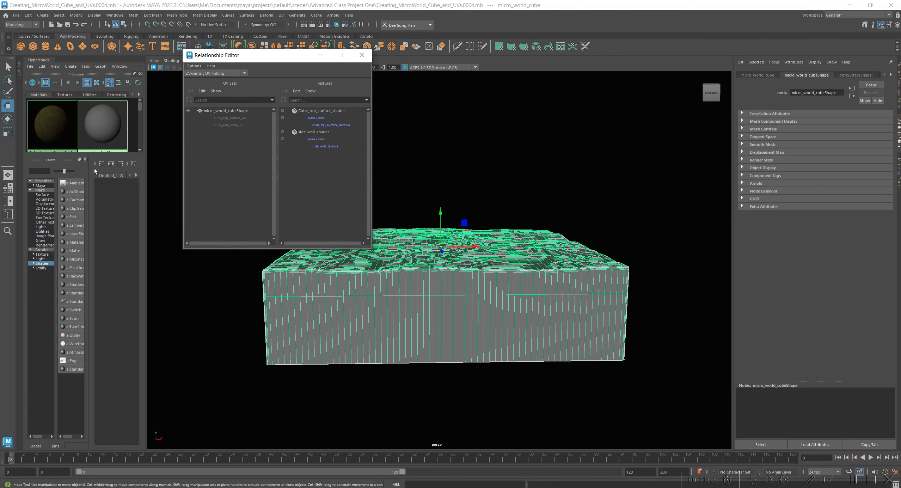
left_click_drag(92, 155, 91, 319)
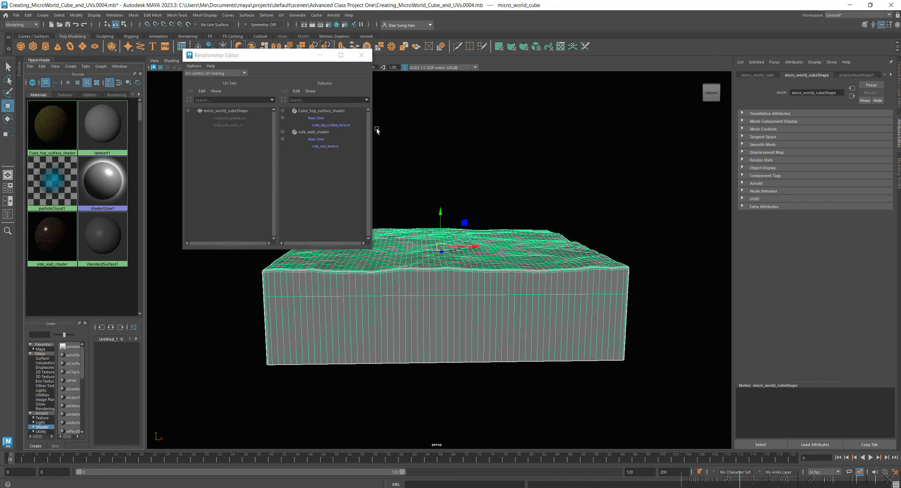
left_click_drag(371, 131, 433, 131)
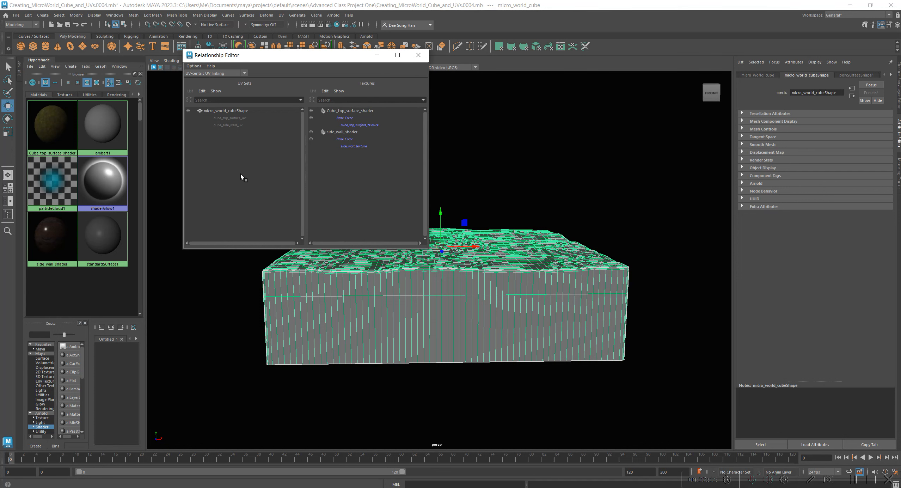
Step: Examine which textures are linked to cube_top_surface_uv and compare them with the existing Arnold render
left_click(230, 119)
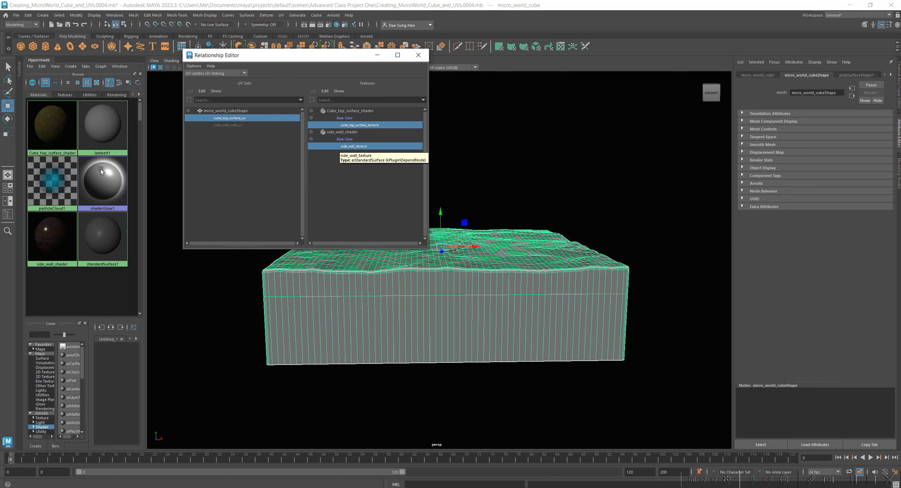
left_click_drag(0, 148, 666, 104)
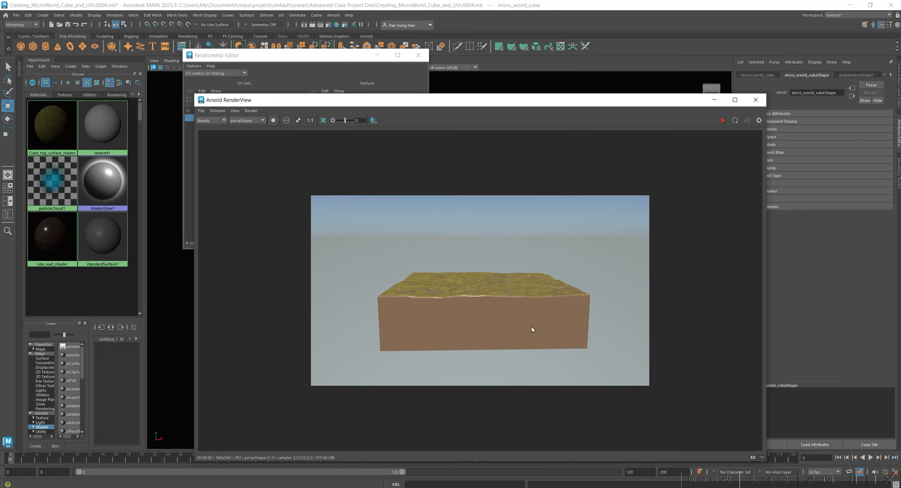
left_click_drag(511, 102, 0, 176)
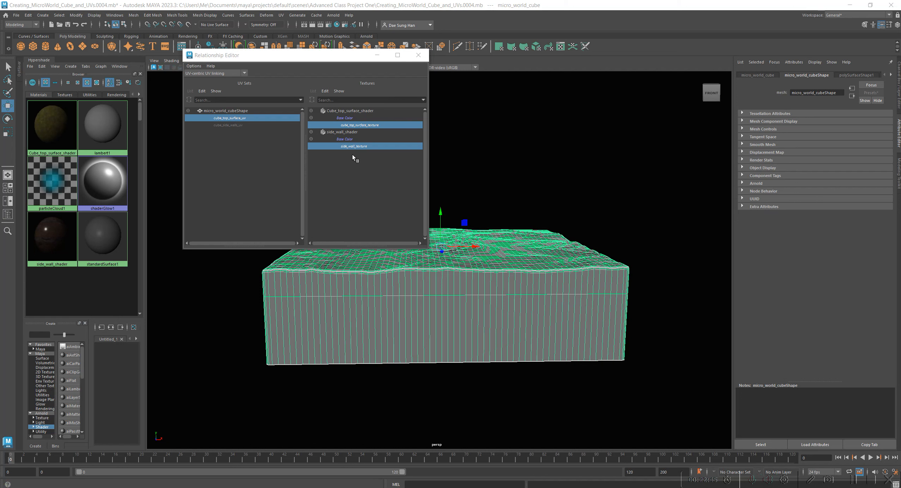
Step: Unlink side_wall_texture from cube_top_surface_uv and link it to the cube_side_walls_uv set
left_click(354, 146)
left_click(354, 146)
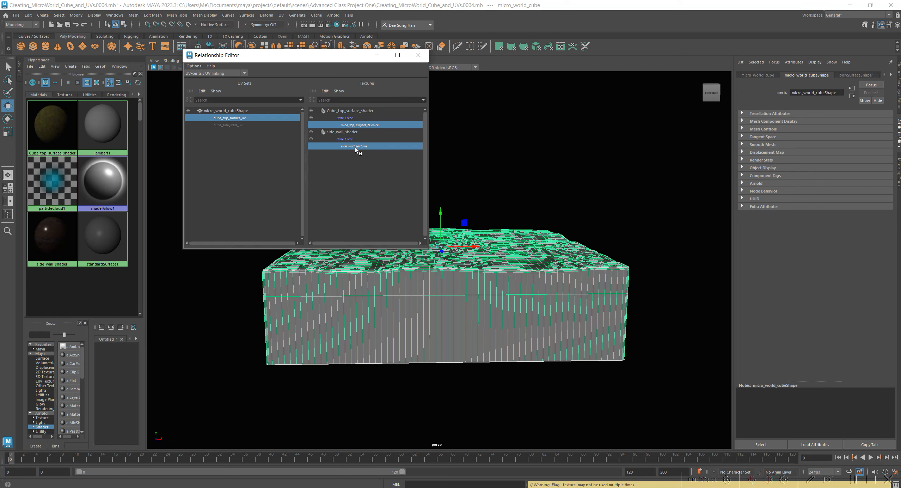
left_click(856, 484)
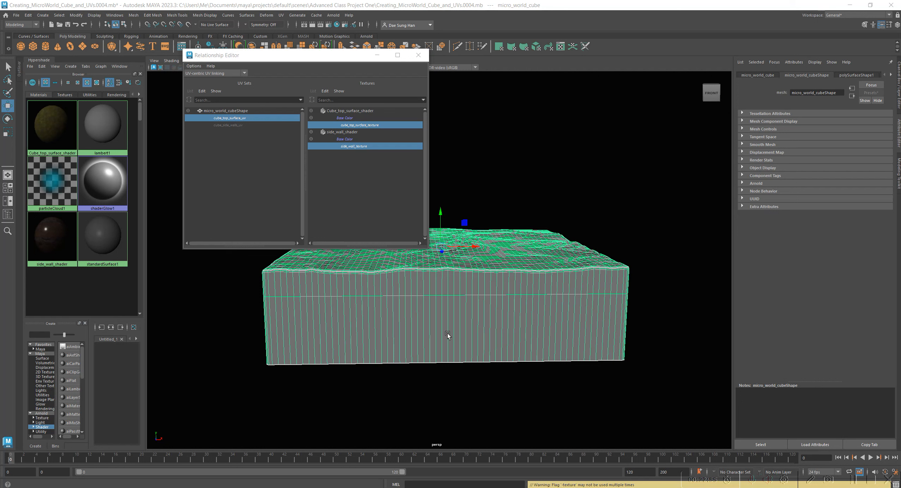
left_click(352, 146)
left_click(227, 126)
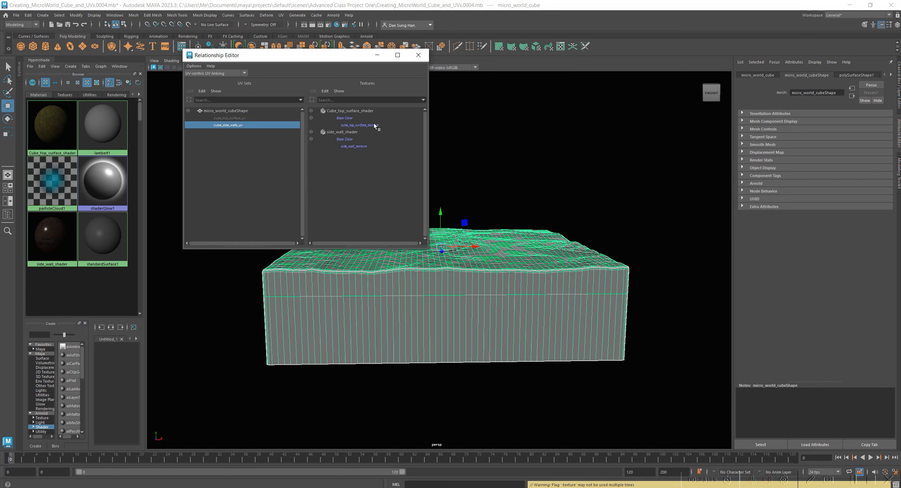
left_click(353, 147)
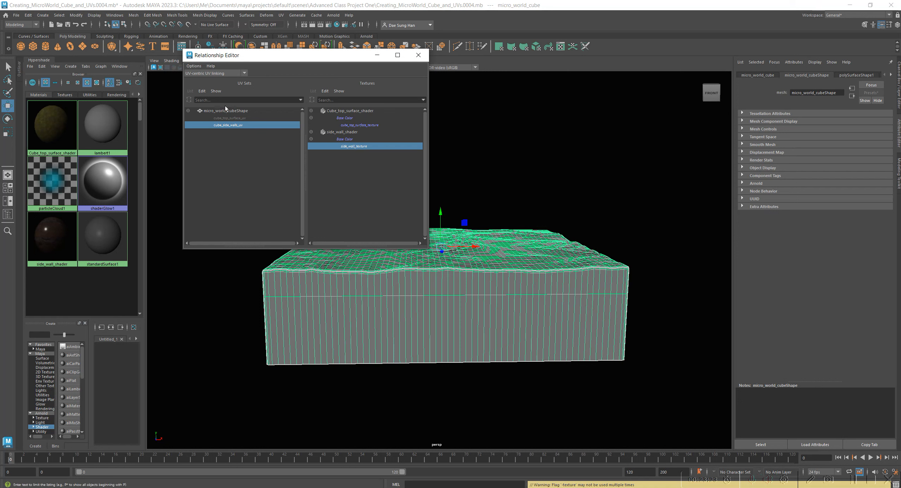
Step: Check the texture links of cube_top_surface_uv and cube_side_walls_uv in turn, enlarging the Relationship Editor
left_click(233, 118)
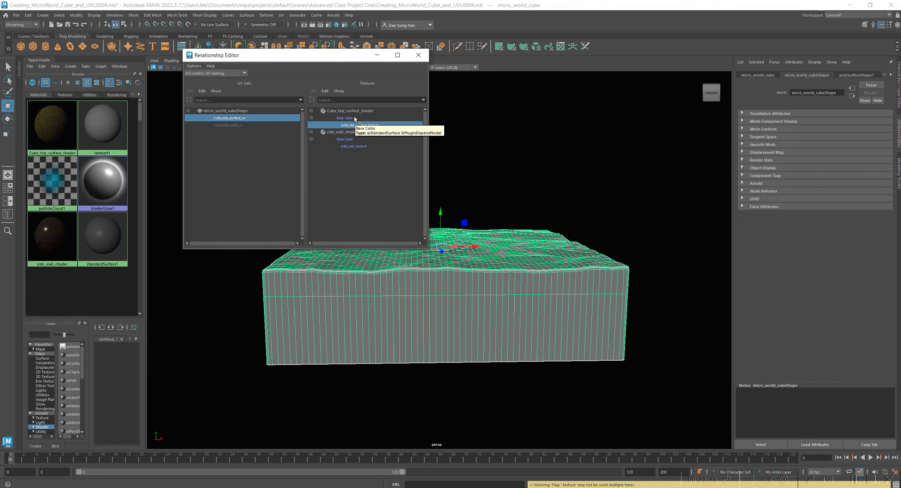
left_click_drag(283, 51, 222, 111)
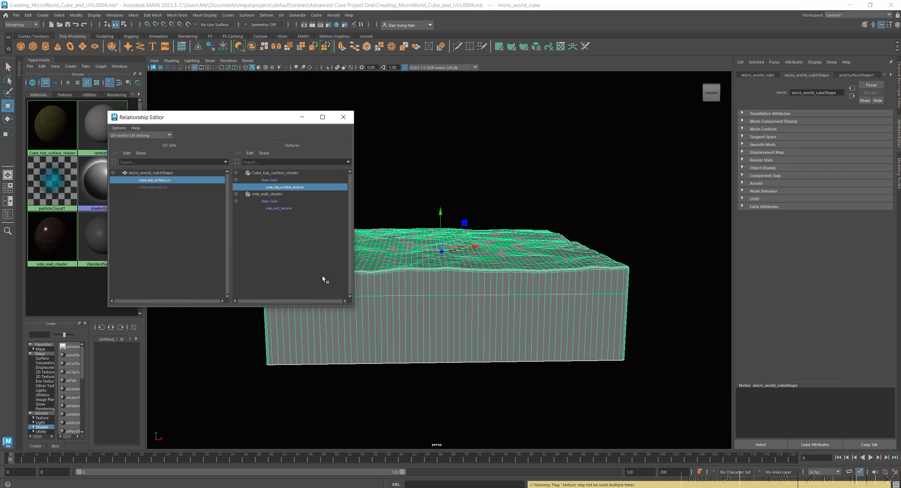
left_click_drag(353, 309, 385, 363)
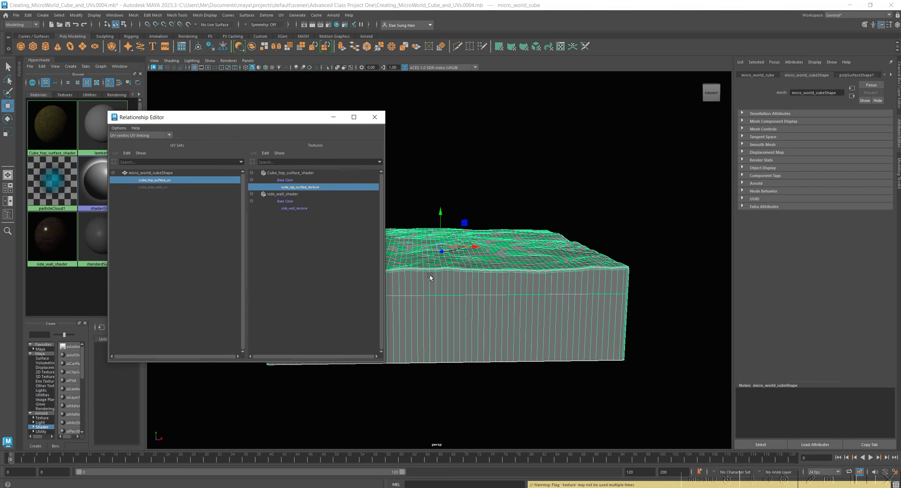
left_click(152, 187)
left_click(159, 180)
left_click(161, 184)
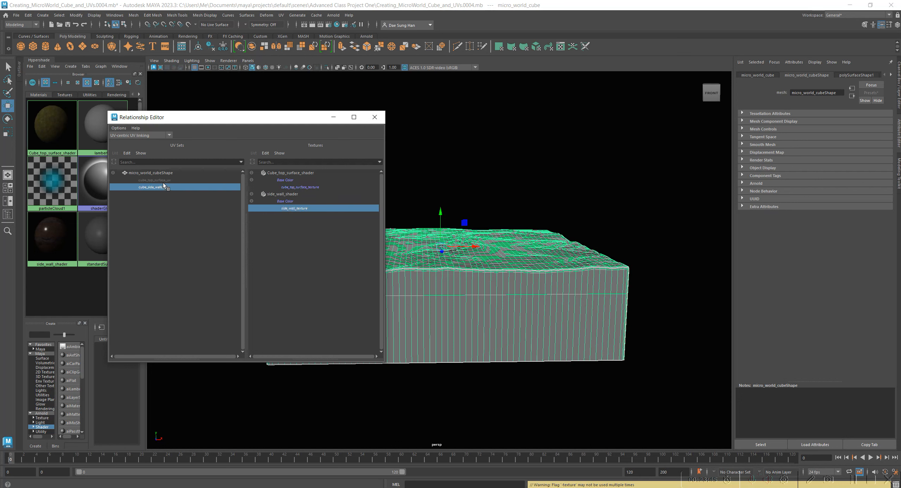
left_click(159, 180)
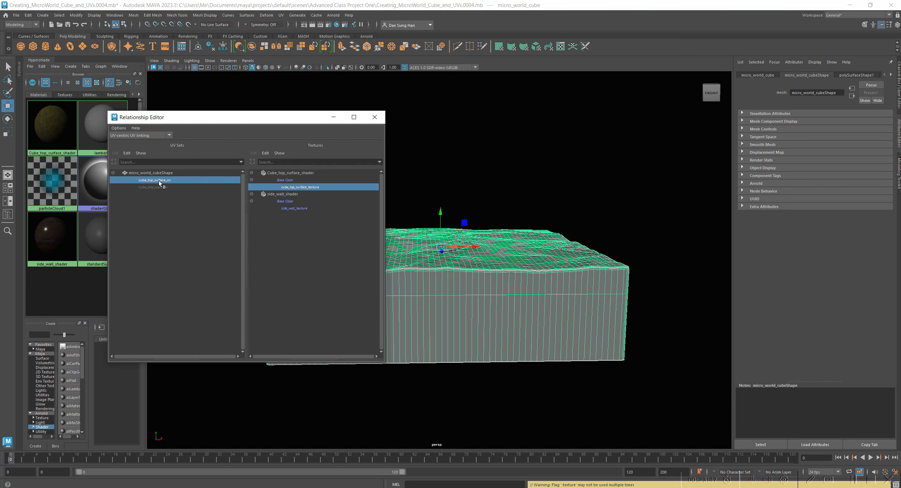
Step: Render the cube again in the Arnold RenderView and arrange the render window beside the Relationship Editor
left_click_drag(0, 158, 609, 84)
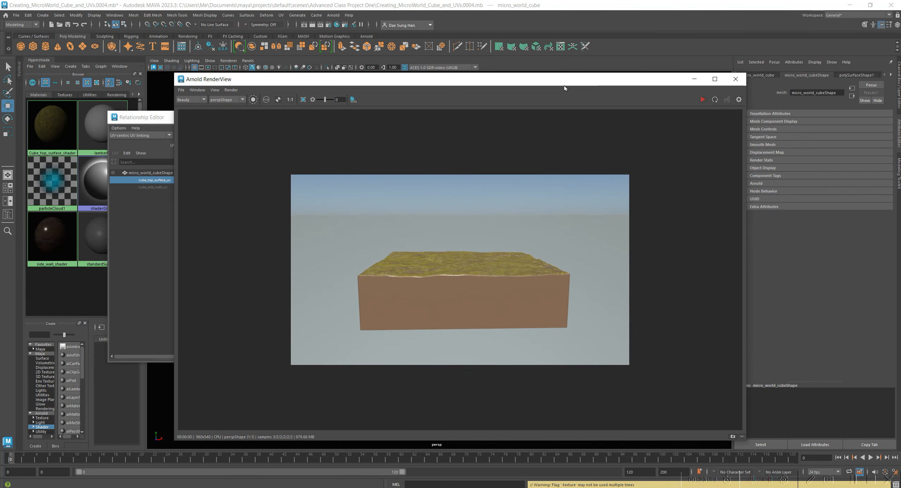
left_click(702, 101)
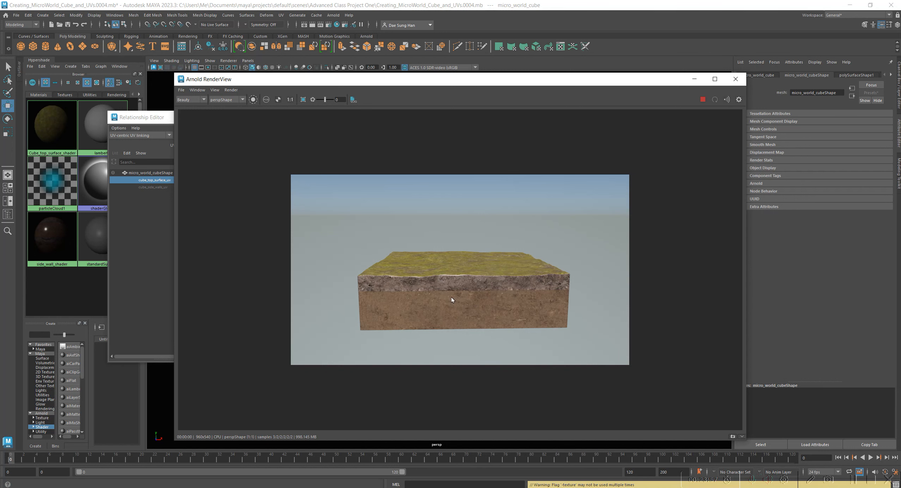
left_click_drag(416, 86, 527, 67)
left_click_drag(182, 123, 134, 128)
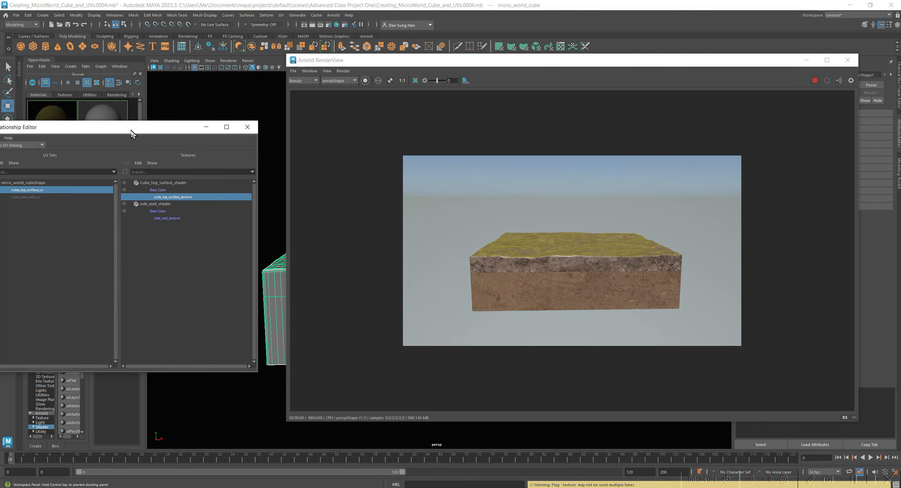
left_click_drag(191, 130, 261, 159)
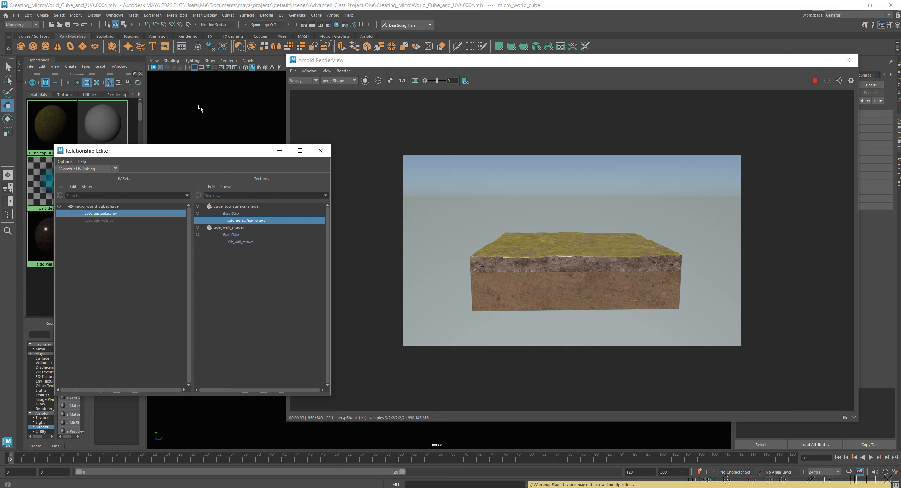
Step: Call up the UV-centric UV linking editor once more and close the Relationship Editor
left_click(122, 15)
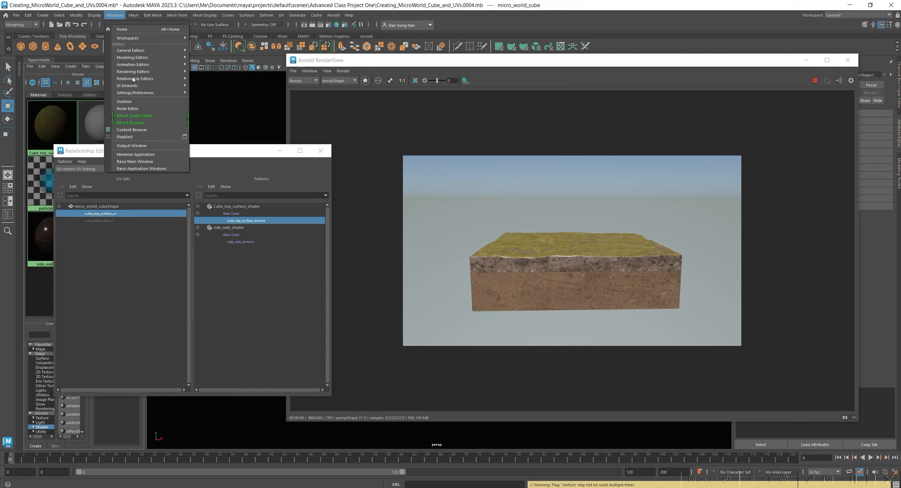
mouse_move(155, 82)
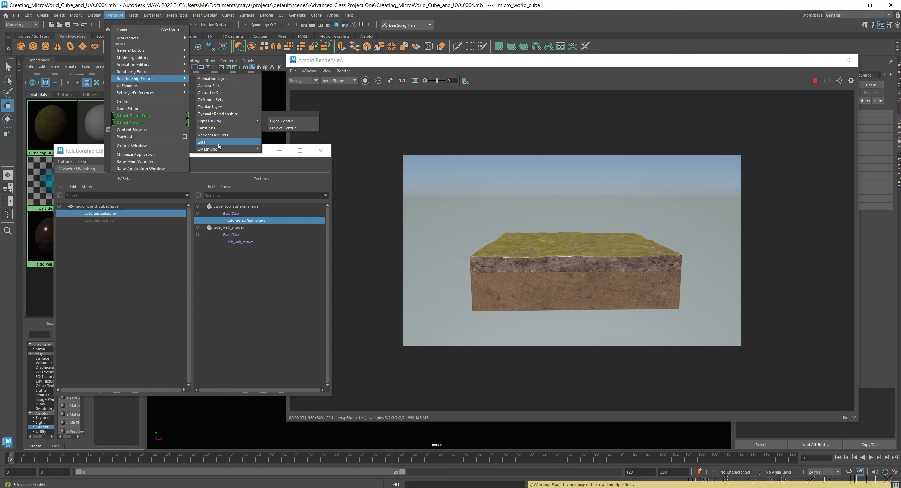
mouse_move(220, 149)
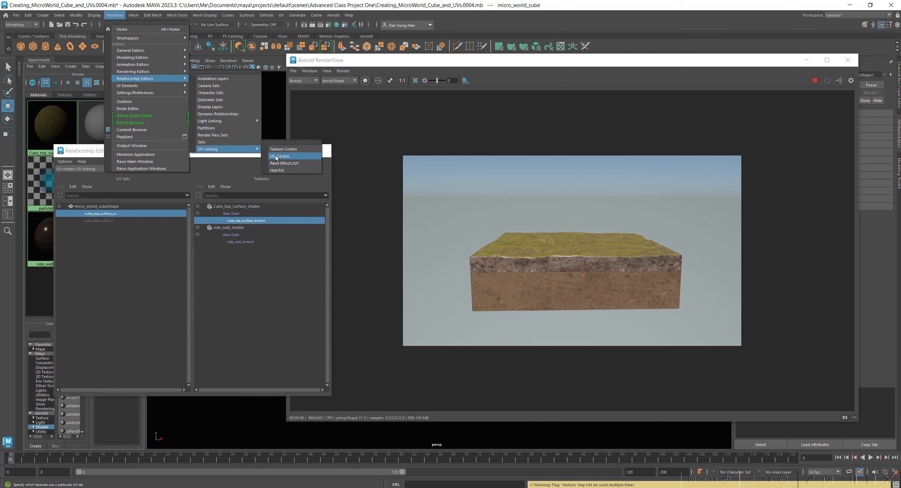
left_click(297, 156)
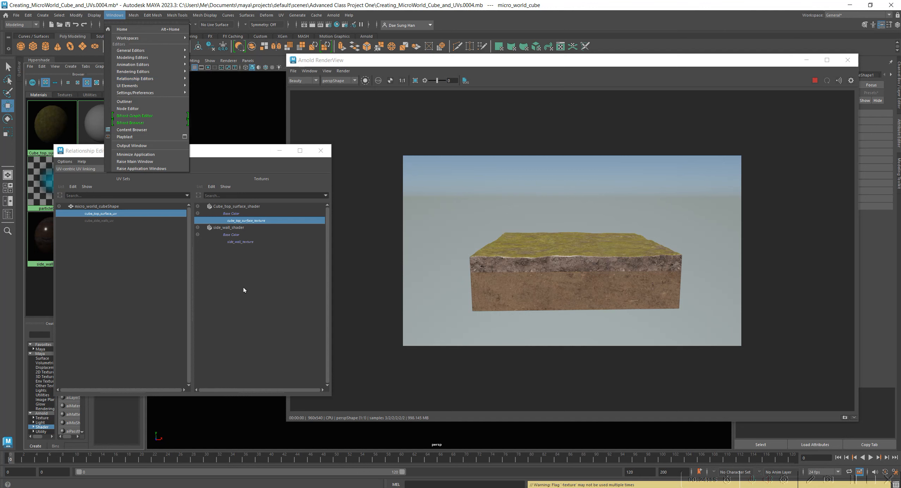
left_click(312, 153)
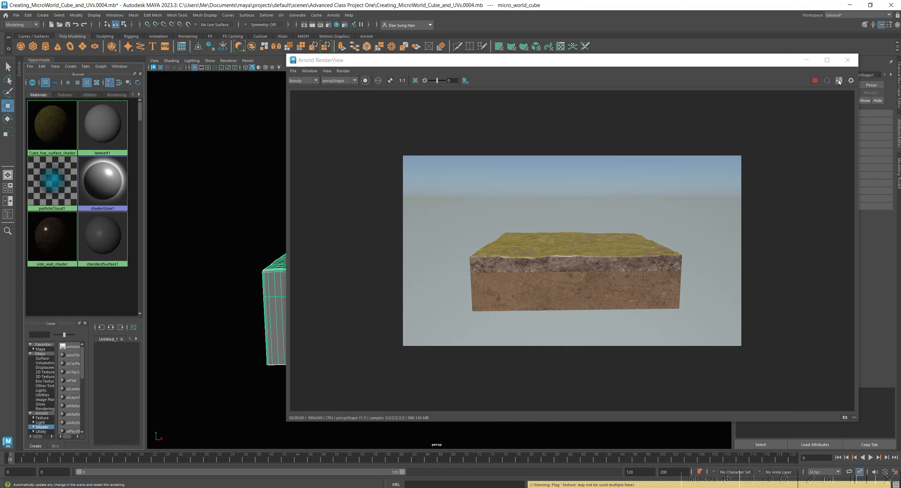
Step: Zoom in and orbit around the cube to examine its side walls and top surface in the live Arnold render
right_click_drag(206, 251, 264, 278, "alt")
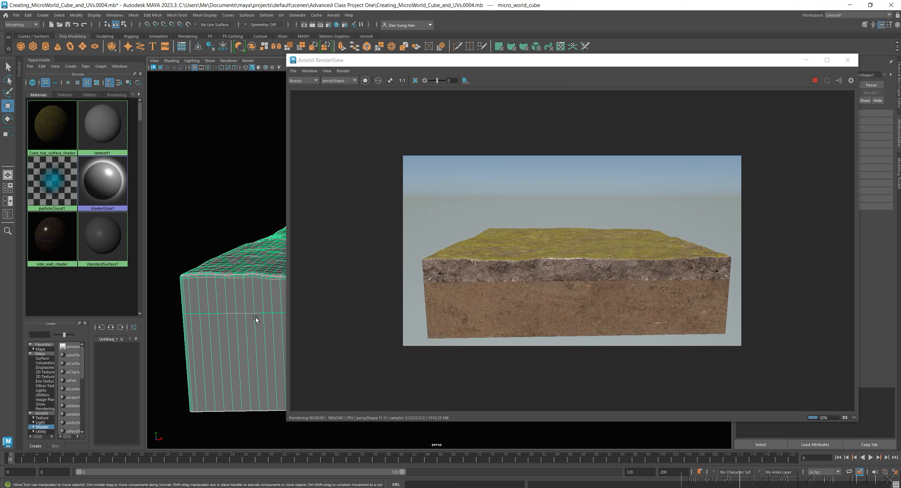
mouse_move(256, 316)
left_mouse_down("alt")
mouse_move(214, 314)
mouse_move(249, 318)
left_mouse_up("alt")
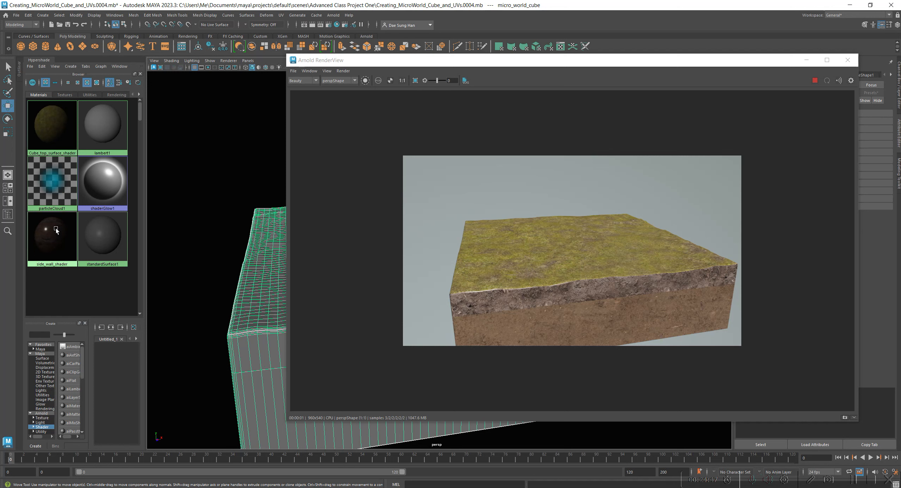
left_click(83, 295)
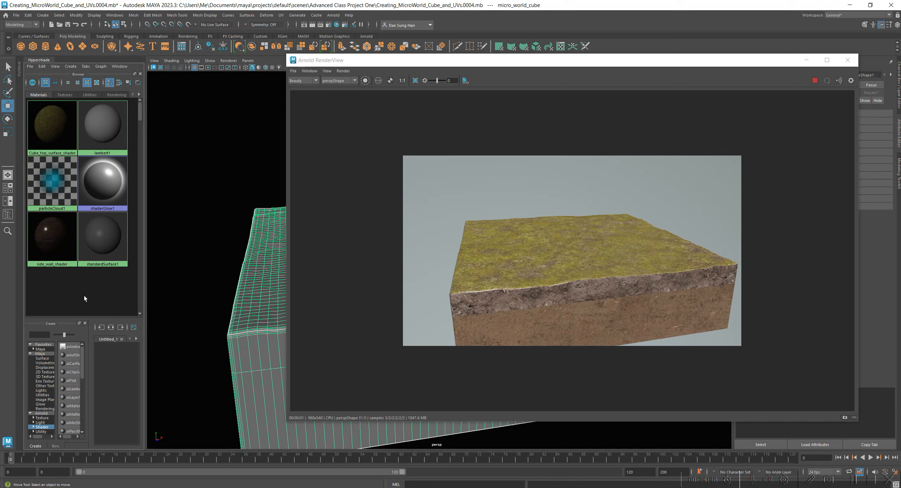
Step: Close the render window and set side_wall_shader's specular weight to 0 and specular roughness to about 0.524
left_click(56, 246)
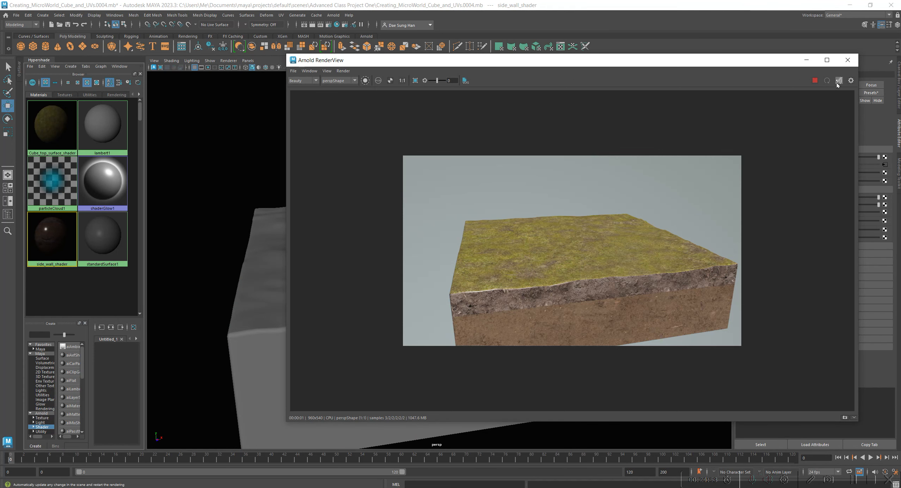
left_click(847, 60)
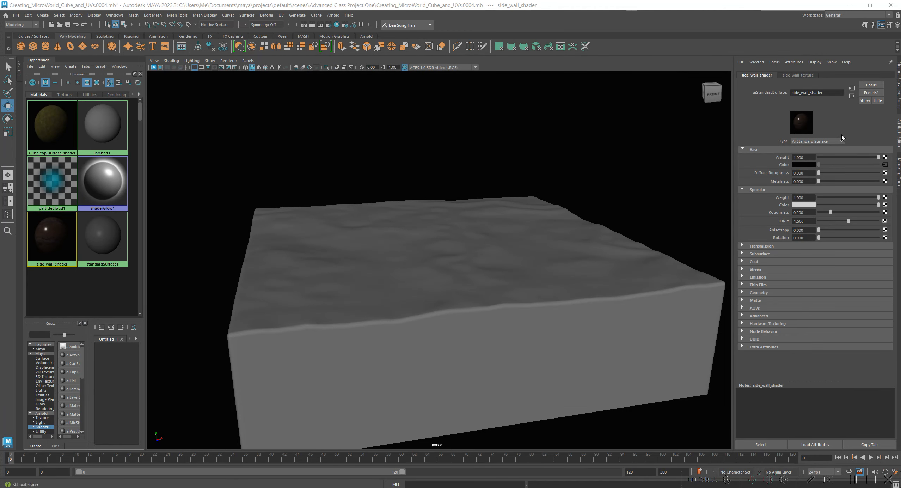
left_click_drag(843, 92, 782, 95)
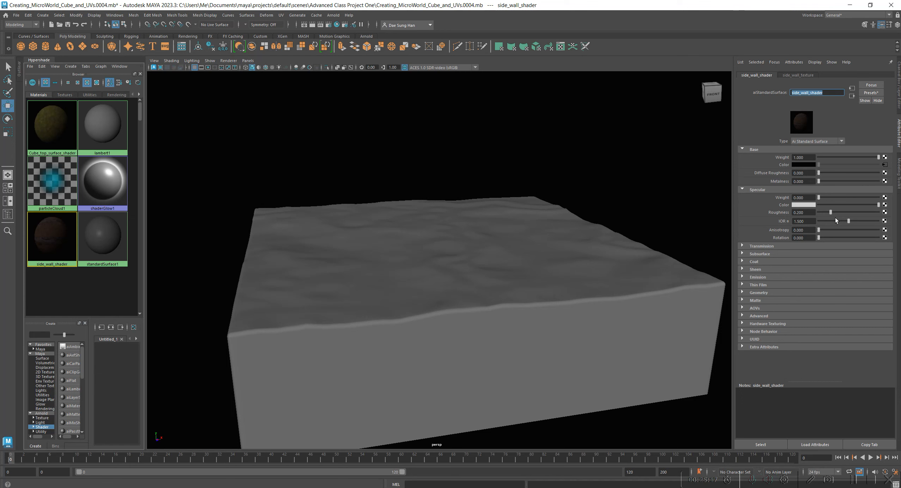
left_click_drag(826, 198, 879, 198)
left_click_drag(851, 210, 850, 210)
left_click_drag(837, 196, 705, 199)
Step: Store a snapshot of the Arnold render of the cube and update the full scene
left_click_drag(0, 144, 581, 80)
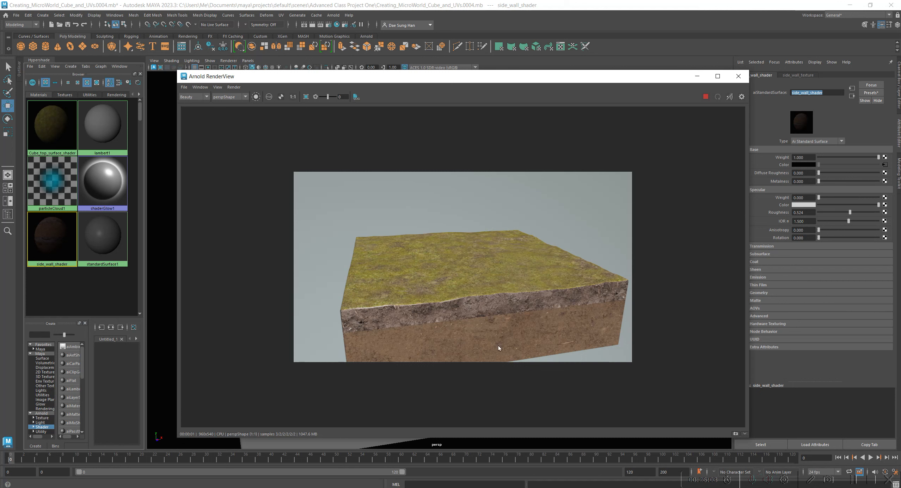
left_click(736, 433)
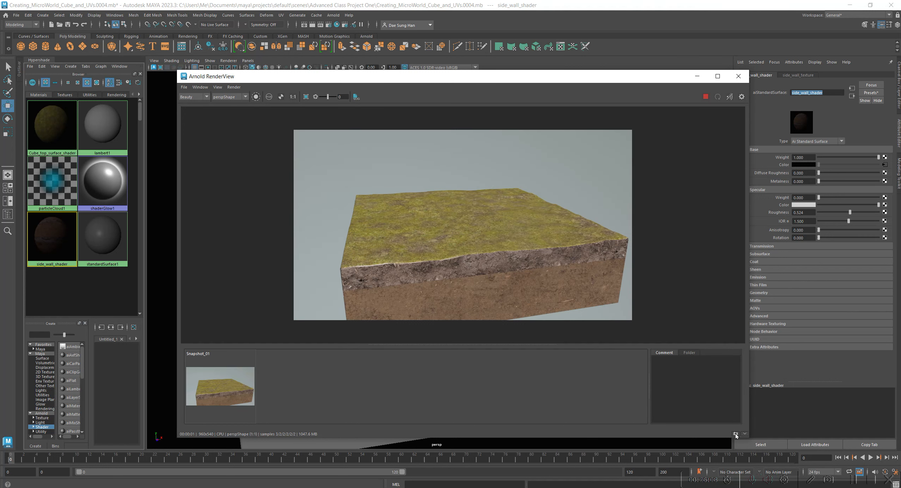
left_click(233, 87)
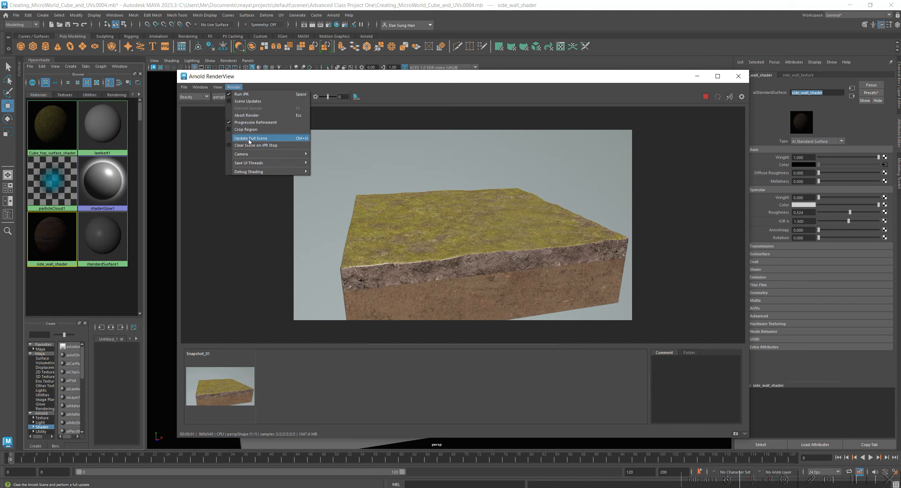
left_click(249, 138)
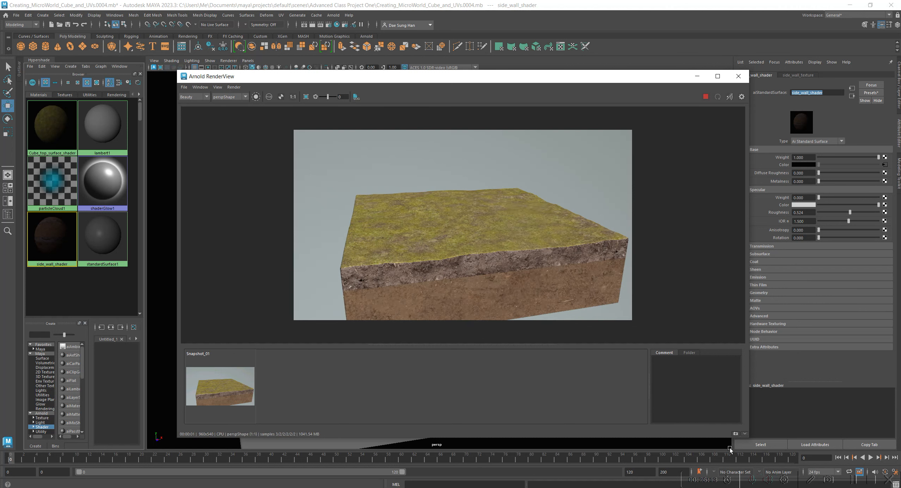
Step: Compare the stored snapshot with the updated render and move the render window clear of the shader attributes
left_click(213, 387)
left_click(214, 386)
left_click(214, 385)
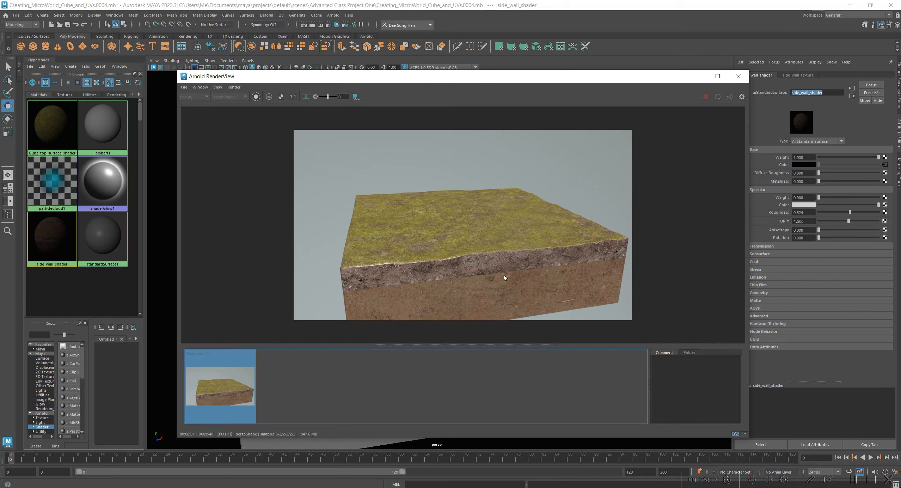
left_click(223, 393)
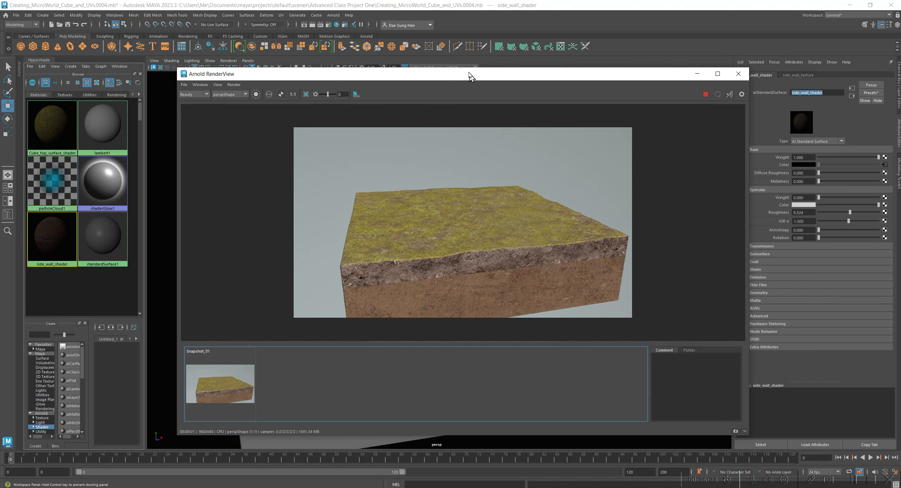
left_click_drag(470, 76, 413, 42)
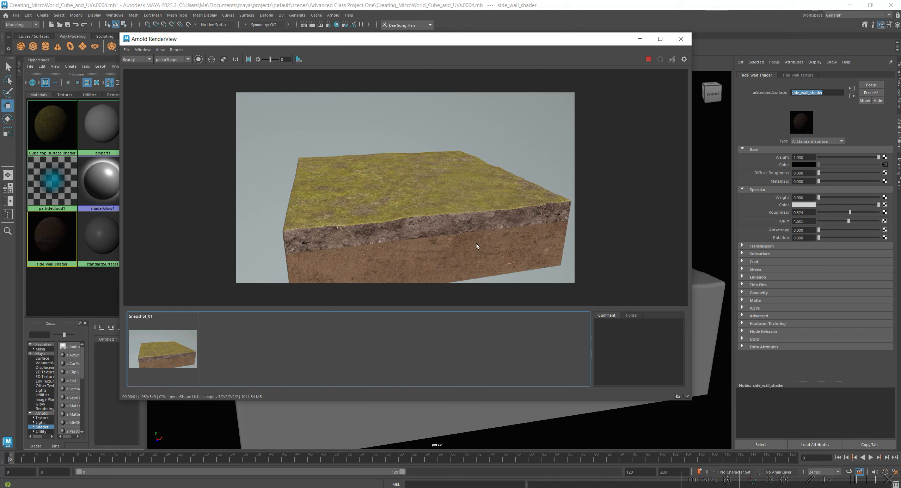
Step: Examine the cube's side wall and its upper soil band up close in the updated render
right_click_drag(454, 221, 654, 272, "alt")
middle_click_drag(478, 227, 462, 174, "alt")
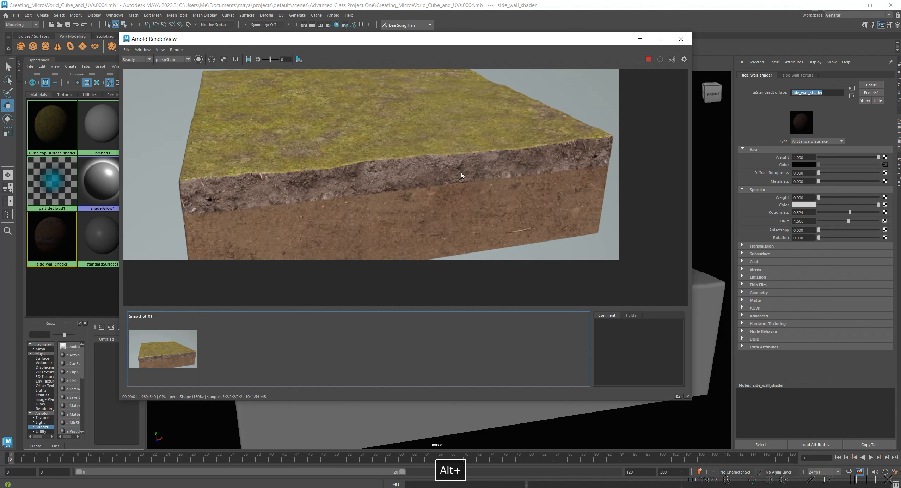
right_click_drag(462, 175, 495, 217, "alt")
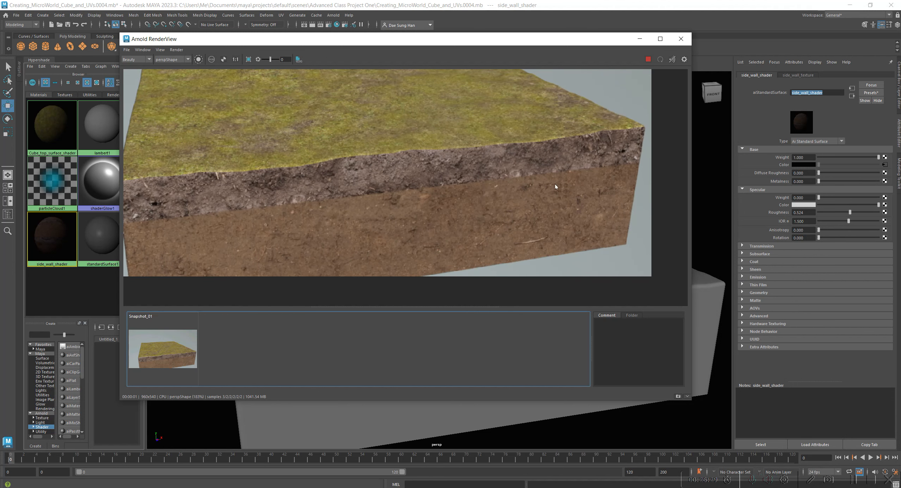
mouse_move(322, 213)
middle_mouse_down("alt")
mouse_move(469, 185)
mouse_move(323, 200)
middle_mouse_up("alt")
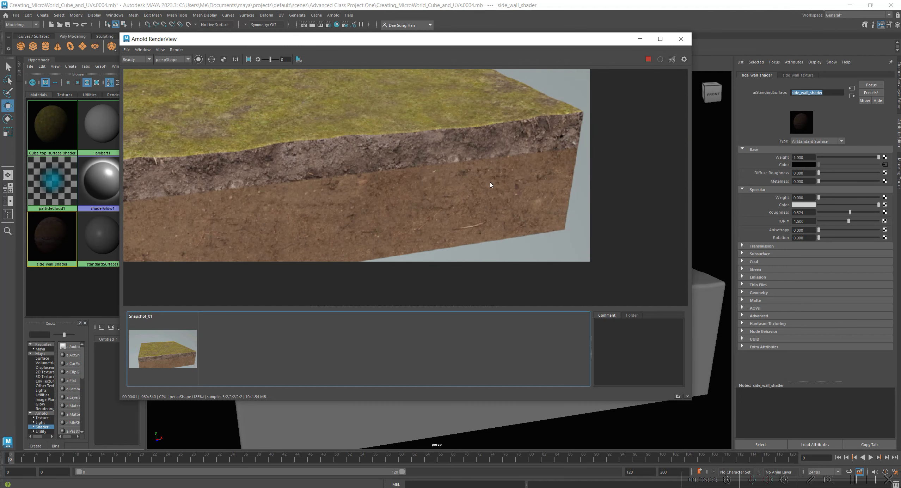
middle_click_drag(490, 180, 477, 208, "alt")
middle_click_drag(354, 215, 353, 191, "alt")
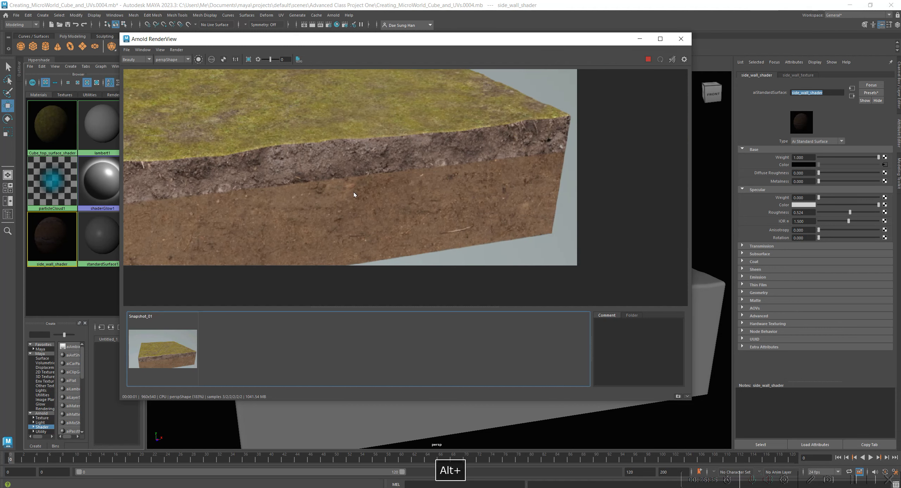
middle_click_drag(256, 201, 311, 195, "alt")
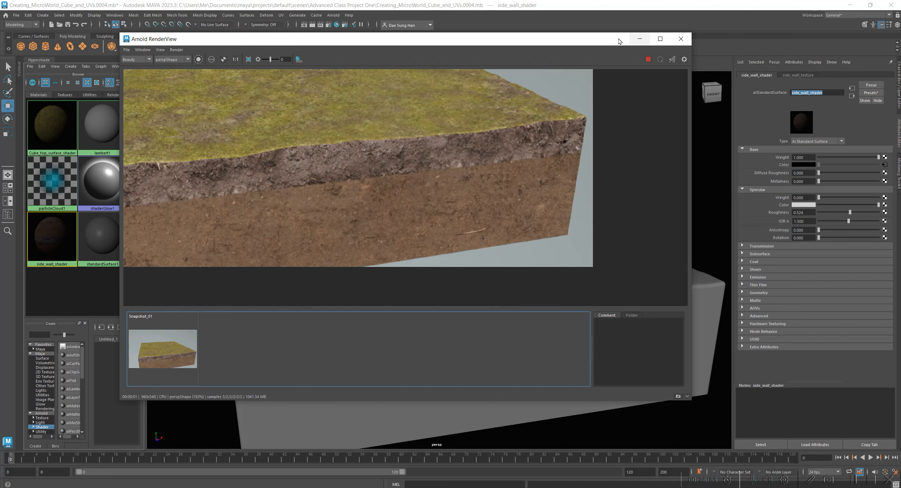
Step: Minimize the Arnold RenderView and select the micro world cube, viewing it from the front
left_click(640, 39)
left_click(422, 246)
left_click_drag(422, 247, 513, 276, "alt")
left_click_drag(474, 302, 459, 269, "alt")
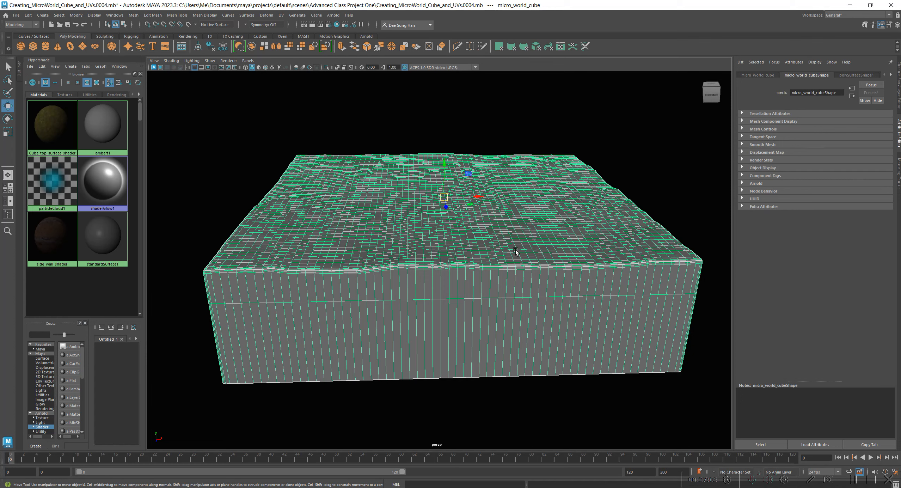
left_click_drag(473, 298, 363, 232, "alt")
Step: Widen the Hypershade and enlarge its node graph area
left_click_drag(146, 197, 273, 205)
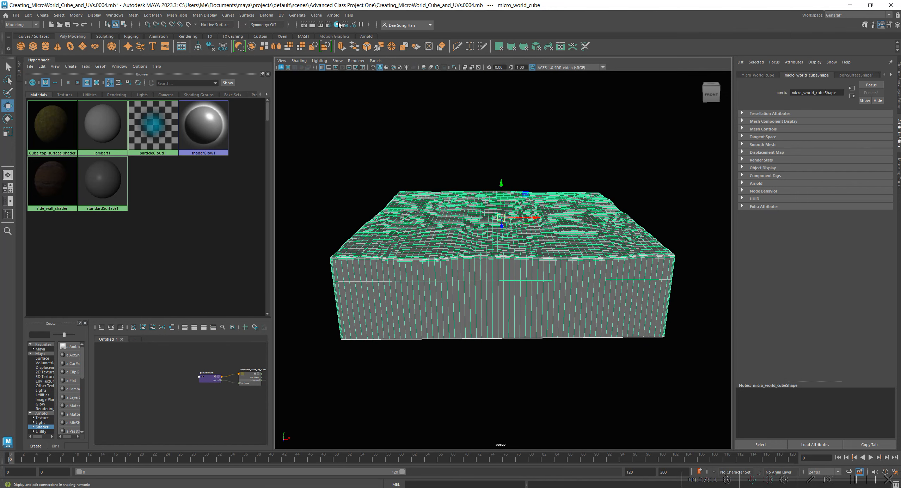
left_click_drag(146, 317, 145, 227)
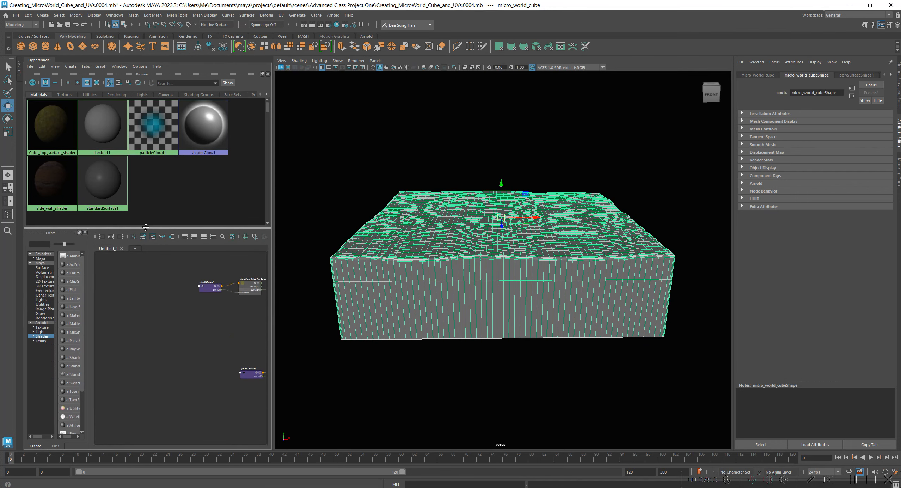
left_click_drag(273, 174, 639, 173)
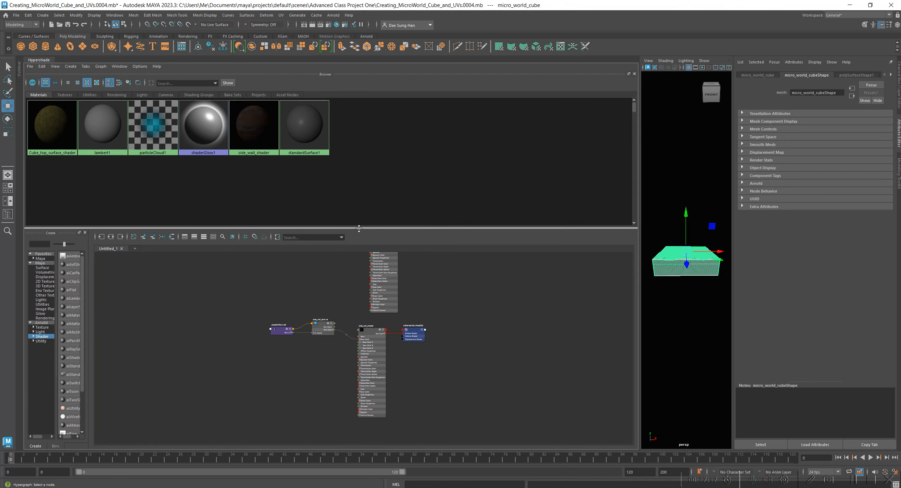
left_click_drag(357, 227, 357, 155)
Step: Examine the node networks of Cube_top_surface_shader and side_wall_shader in the Hypershade graph
right_click_drag(367, 328, 455, 296, "alt")
middle_click_drag(455, 296, 456, 366, "alt")
middle_click_drag(372, 234, 442, 337, "alt")
right_click_drag(442, 337, 416, 340, "alt")
middle_click_drag(388, 320, 405, 320, "alt")
middle_click_drag(400, 293, 399, 287, "alt")
right_click_drag(438, 303, 431, 318, "alt")
middle_click_drag(403, 347, 352, 338, "alt")
middle_click_drag(486, 302, 486, 320, "alt")
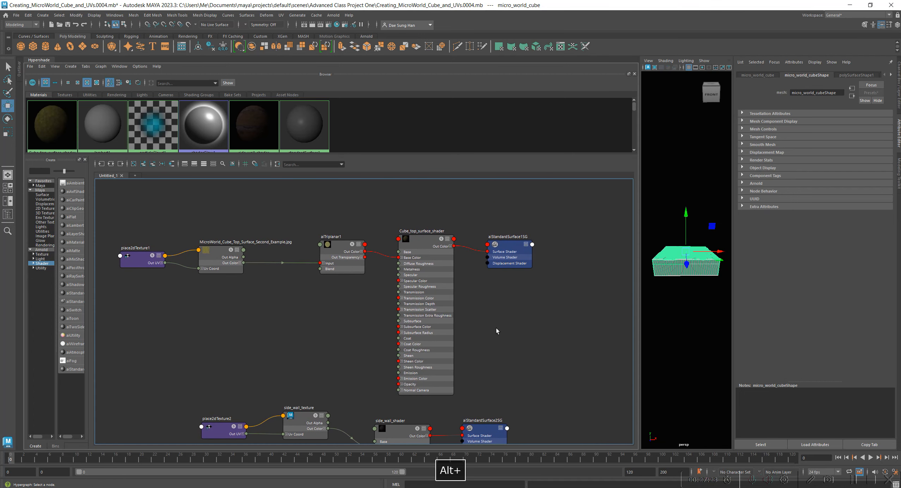
Step: Select the faces that use Cube_top_surface_shader to check its assignment, and clear the selection
left_click_drag(421, 241, 424, 233)
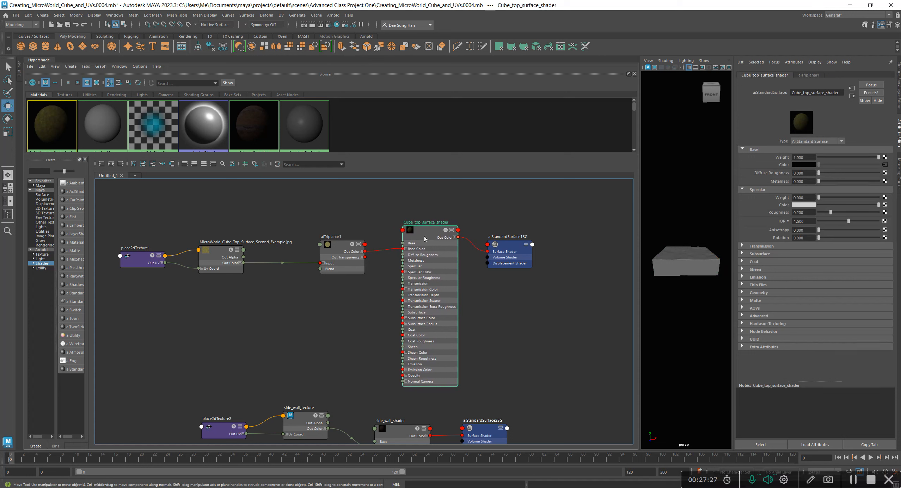
right_click(428, 229)
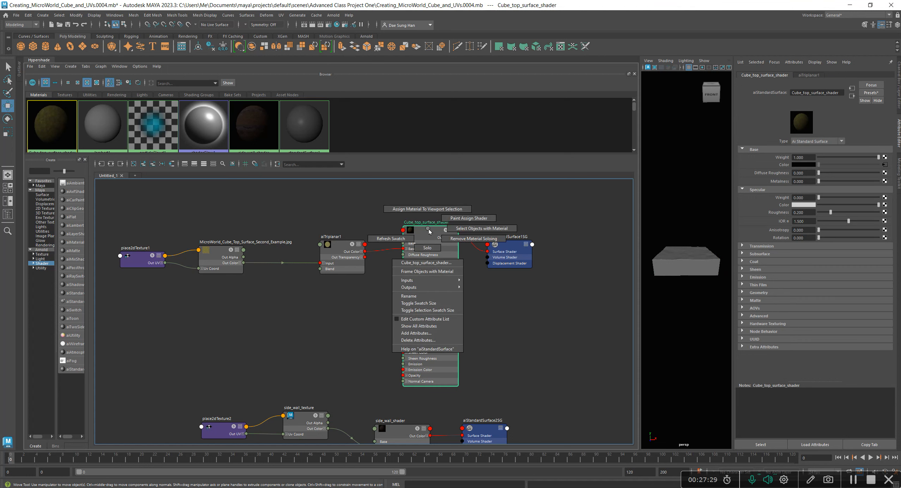
left_click(469, 229)
mouse_move(679, 249)
right_mouse_down("alt")
mouse_move(709, 281)
mouse_move(688, 251)
right_mouse_up("alt")
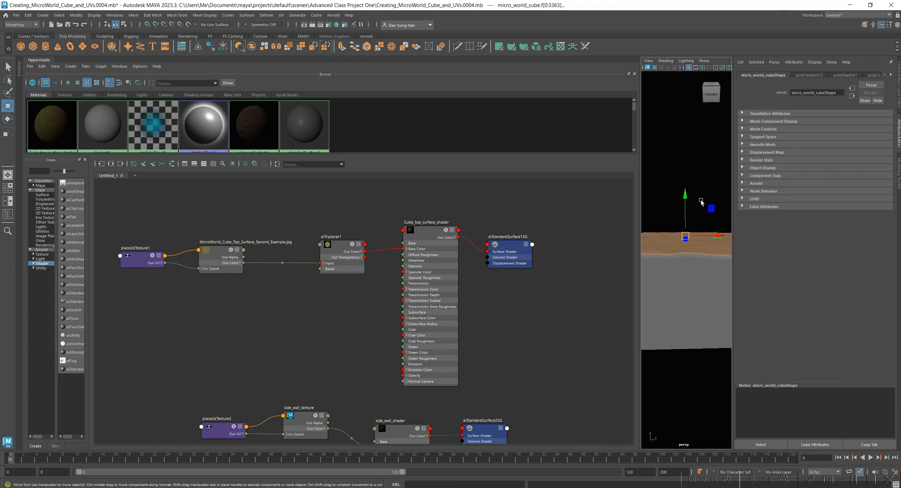
left_click(534, 320)
Step: Select the faces that use side_wall_shader, check them in a widened viewport, and clear the selection
middle_click_drag(484, 348, 407, 274, "alt")
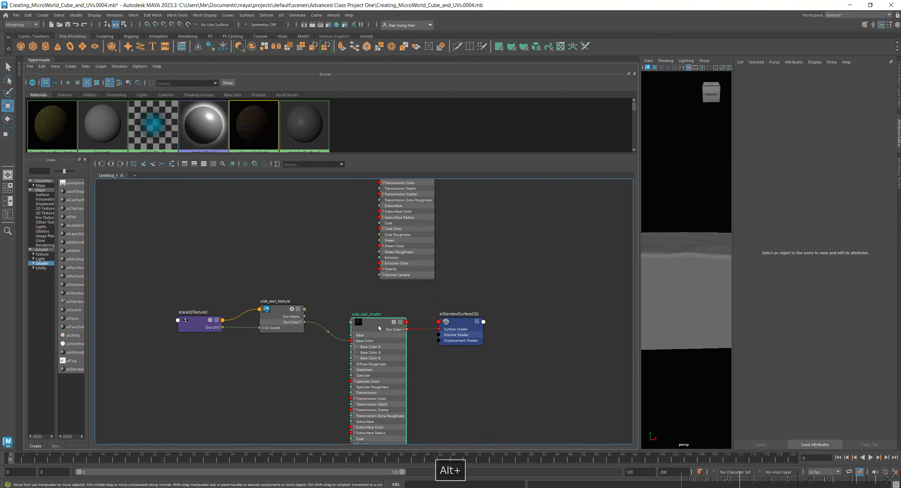
left_click(378, 329)
right_click_drag(375, 315, 414, 316)
left_click_drag(644, 253, 374, 247)
mouse_move(519, 301)
right_mouse_down("alt")
mouse_move(590, 278)
mouse_move(525, 302)
right_mouse_up("alt")
left_click_drag(615, 302, 586, 275, "alt")
left_click(291, 259)
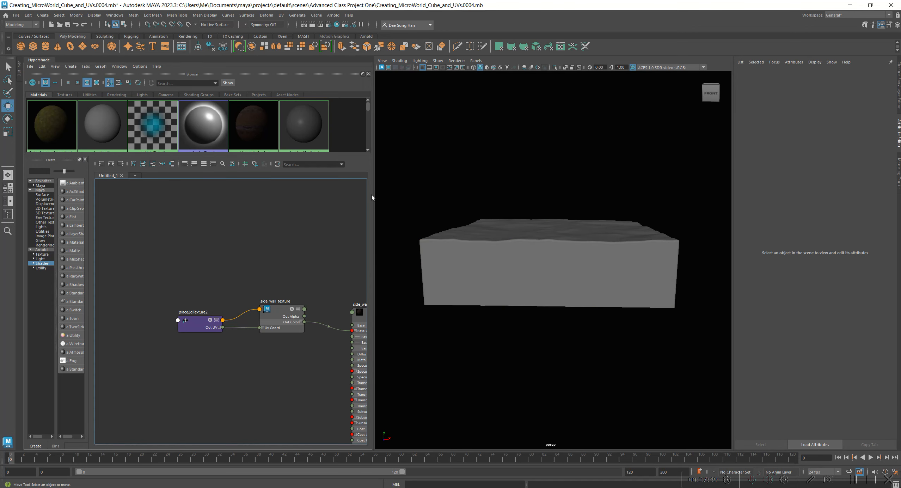
Step: Widen the Hypershade again and review both shading networks, from the top surface texture to the side wall texture
left_click_drag(375, 195, 562, 198)
scroll(347, 273, "down", 3)
middle_click_drag(344, 250, 350, 289, "alt")
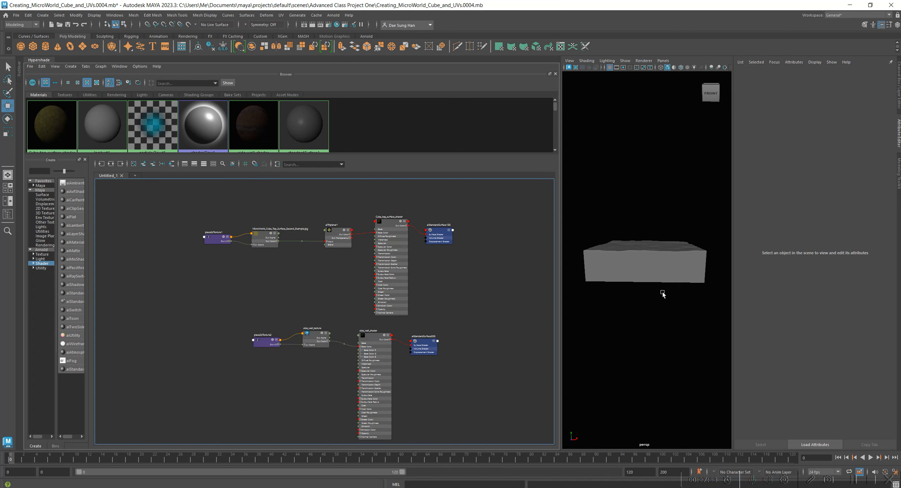
scroll(345, 275, "up", 3)
middle_click_drag(335, 272, 335, 303, "alt")
scroll(346, 301, "up", 3)
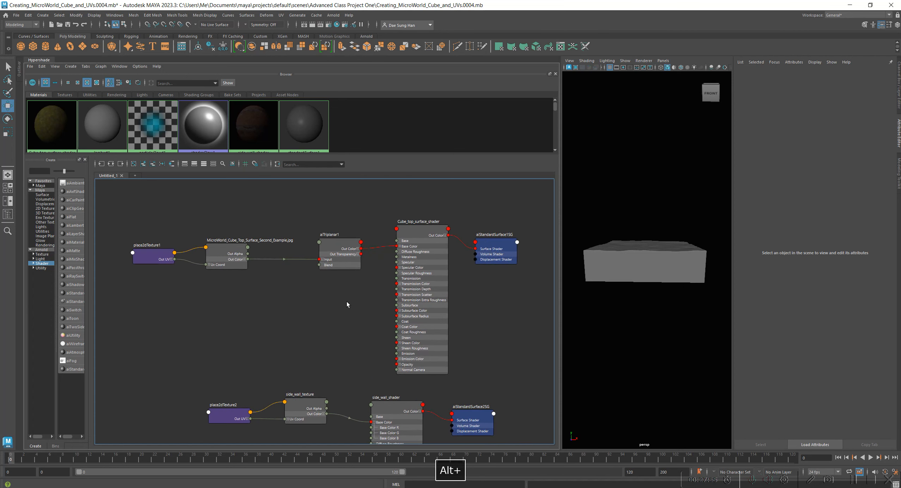
middle_click_drag(305, 370, 302, 249, "alt")
scroll(302, 249, "up", 4)
Step: Follow side_wall_shader's base color to side_wall_texture and look into its image file selection, keeping the current image
left_click_drag(296, 292, 283, 277)
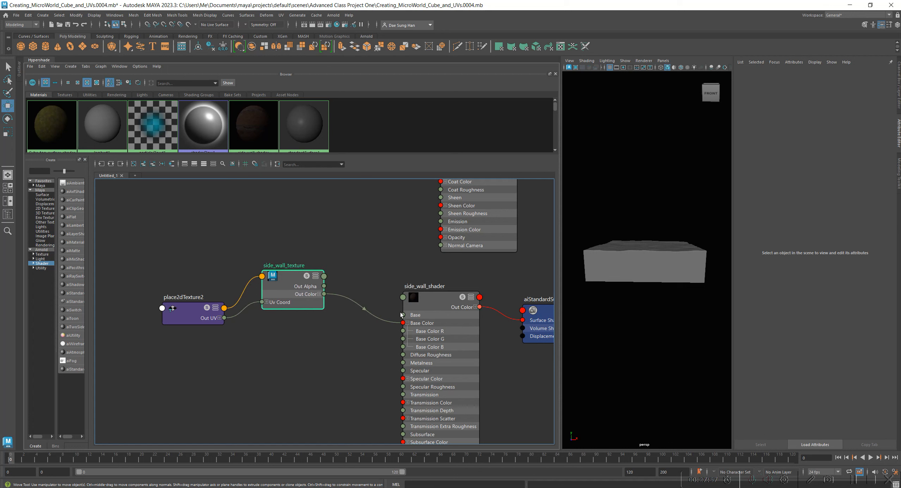
left_click_drag(435, 303, 436, 300)
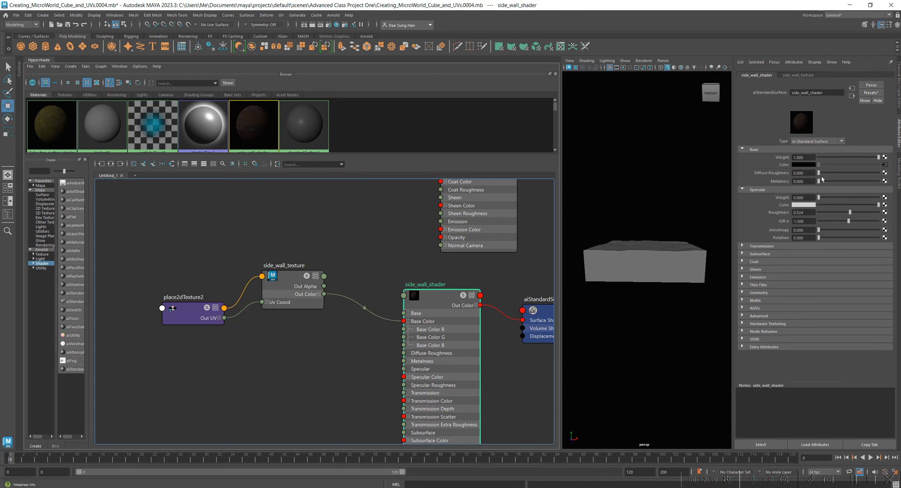
left_click(885, 165)
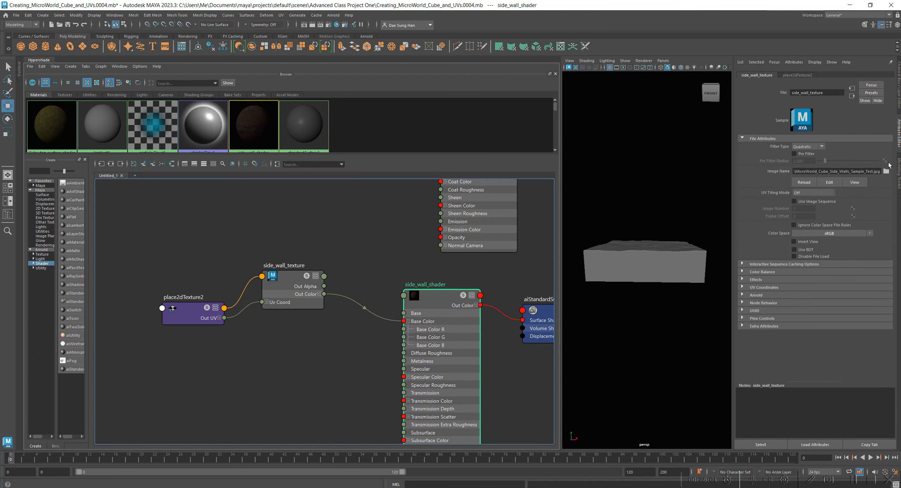
left_click_drag(294, 279, 304, 271)
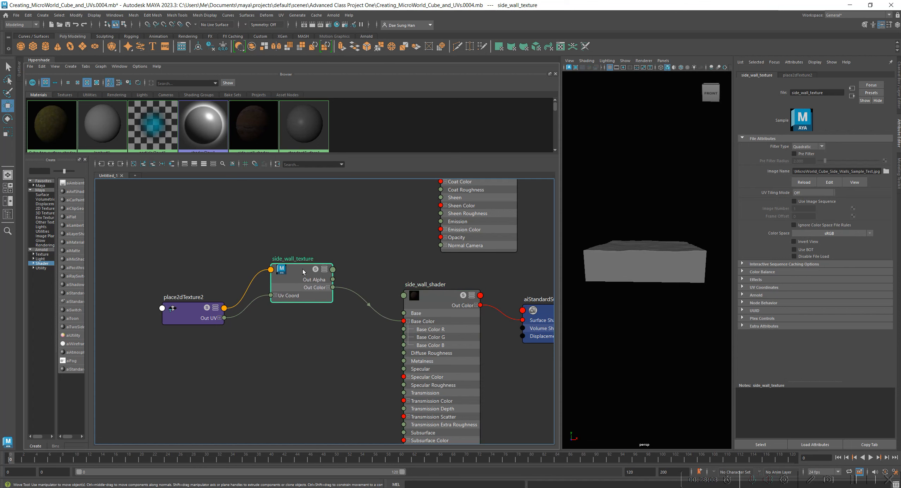
left_click(886, 171)
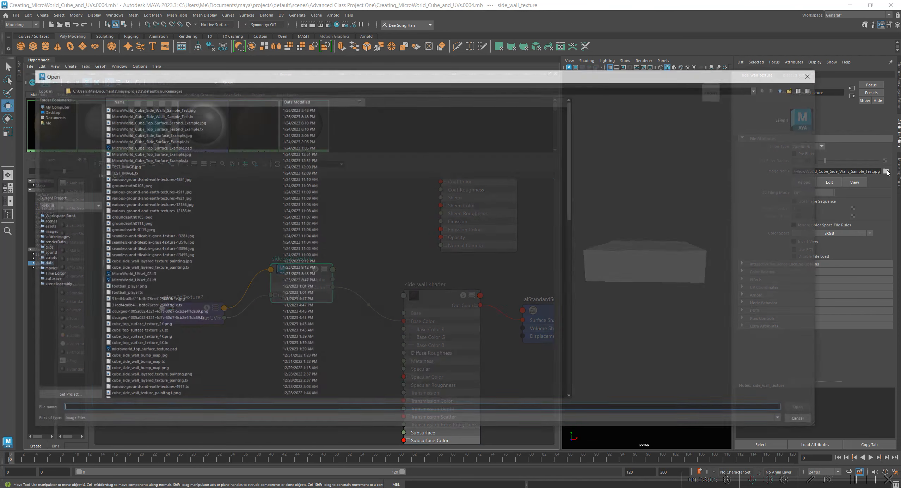
left_click(801, 420)
left_click_drag(321, 291, 318, 278)
Step: Open texture-centric UV linking for micro_world_cube and check which UV set is linked to cube_top_surface_texture
right_click_drag(368, 346, 293, 298, "alt")
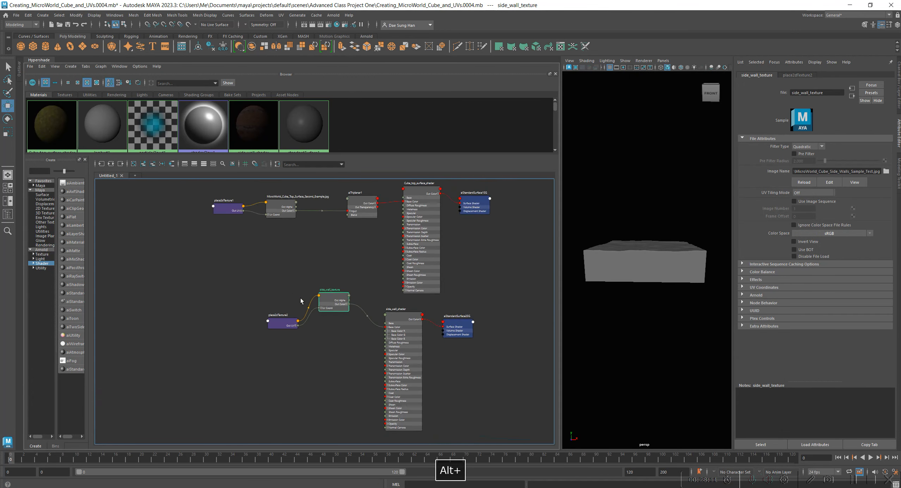
middle_click_drag(420, 263, 378, 276, "alt")
left_click(642, 272)
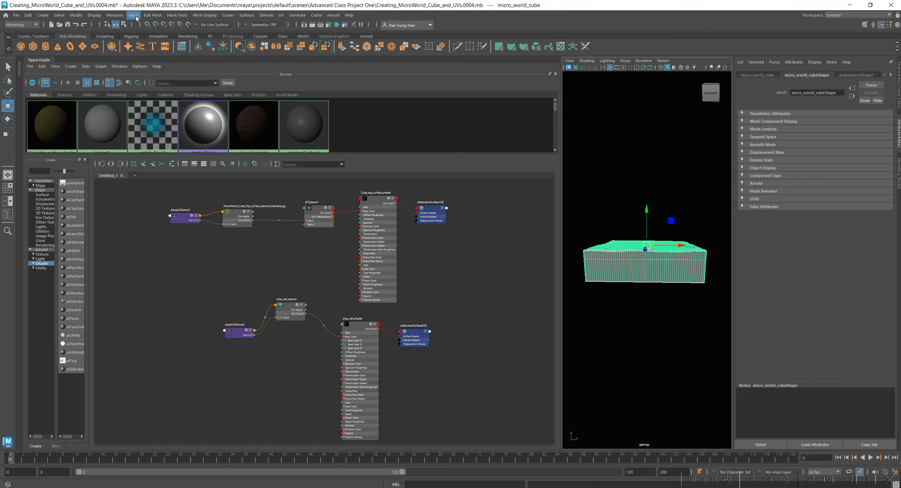
left_click(119, 16)
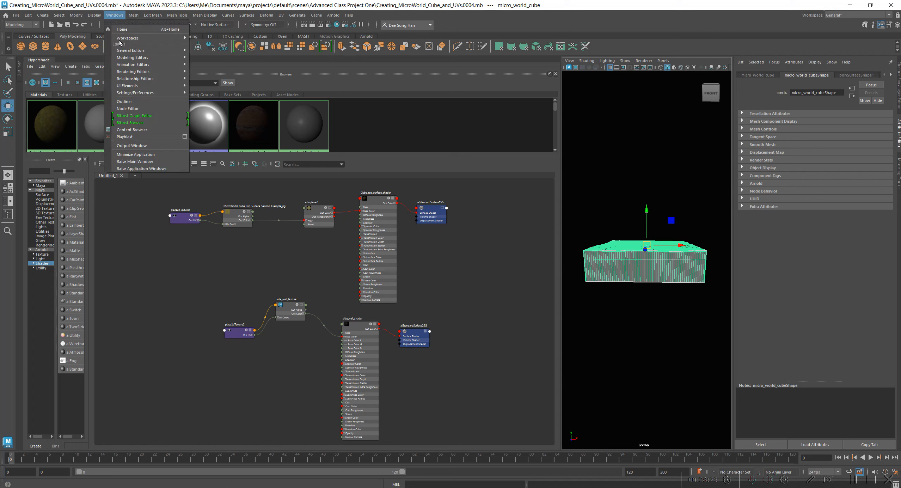
mouse_move(137, 81)
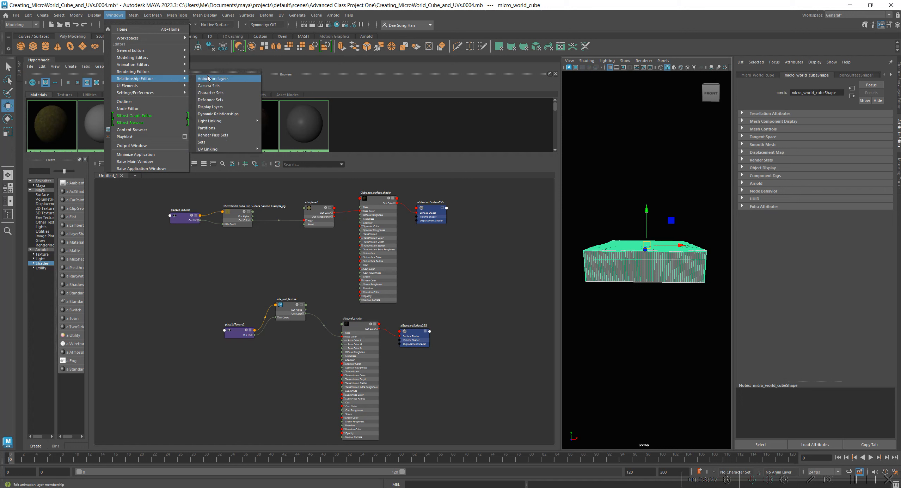
mouse_move(229, 149)
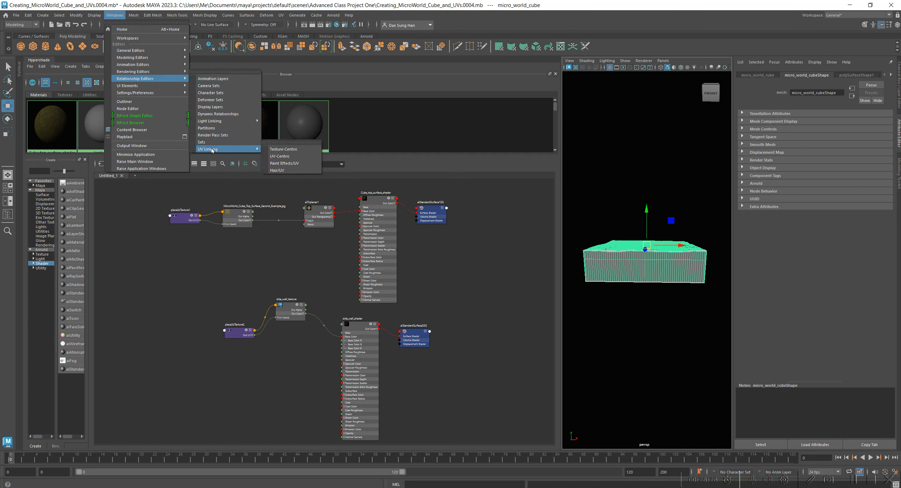
left_click(278, 156)
left_click_drag(181, 155, 349, 138)
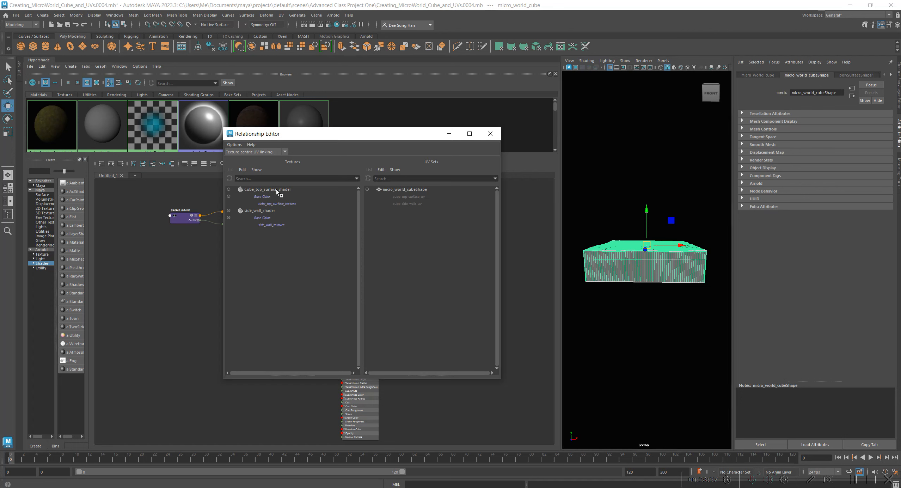
left_click(269, 204)
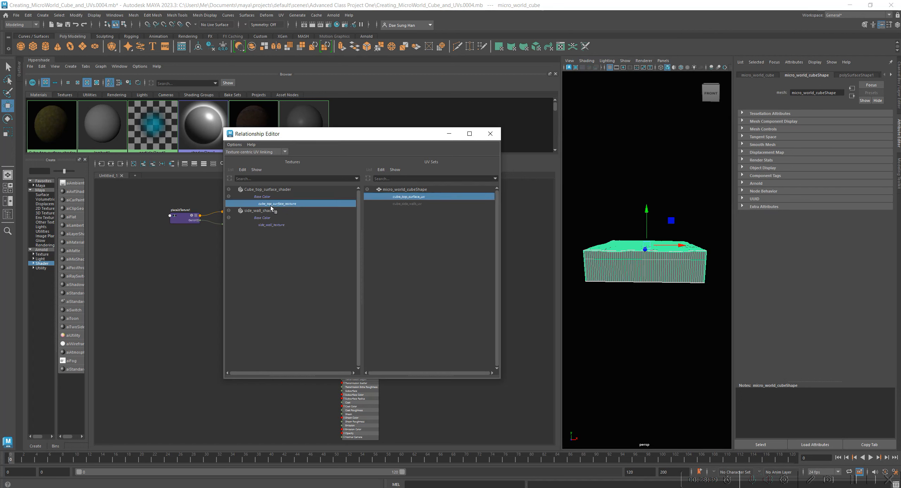
Step: Switch to UV-centric UV linking and check the textures linked to cube_top_surface_uv and cube_side_walls_uv
left_click(262, 153)
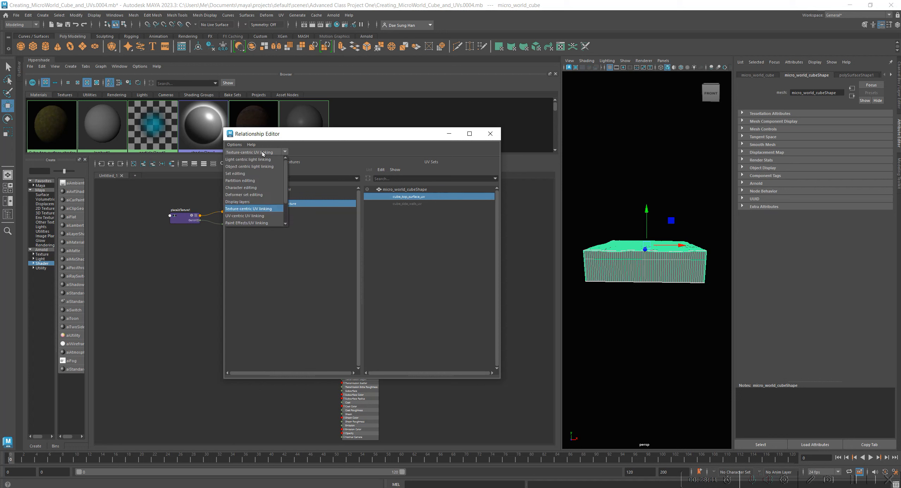
left_click(242, 216)
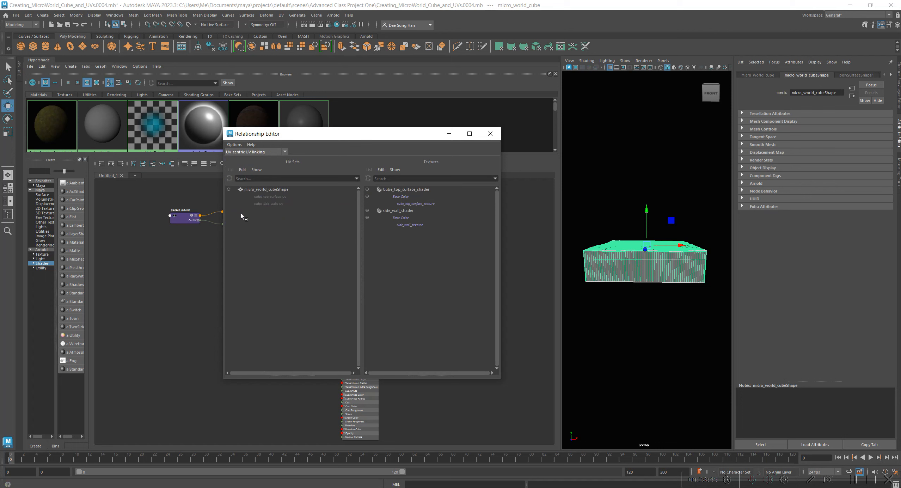
left_click(265, 197)
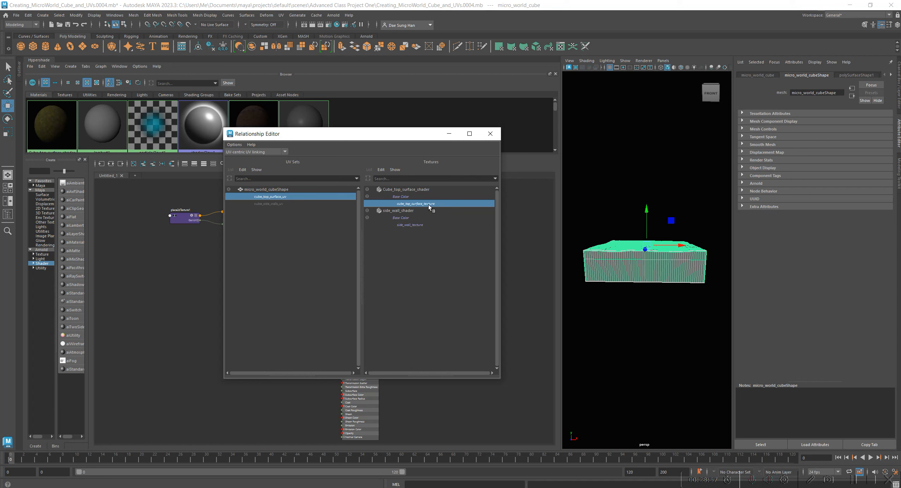
left_click(252, 203)
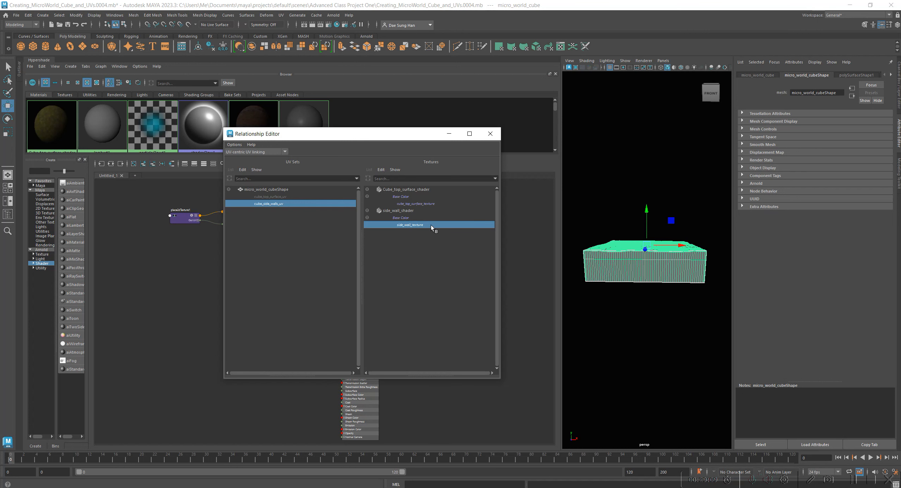
Step: Move the Relationship Editor off the node graph, inspect side_wall_shader and Cube_top_surface_shader, and clear the selection
left_click_drag(395, 139, 138, 123)
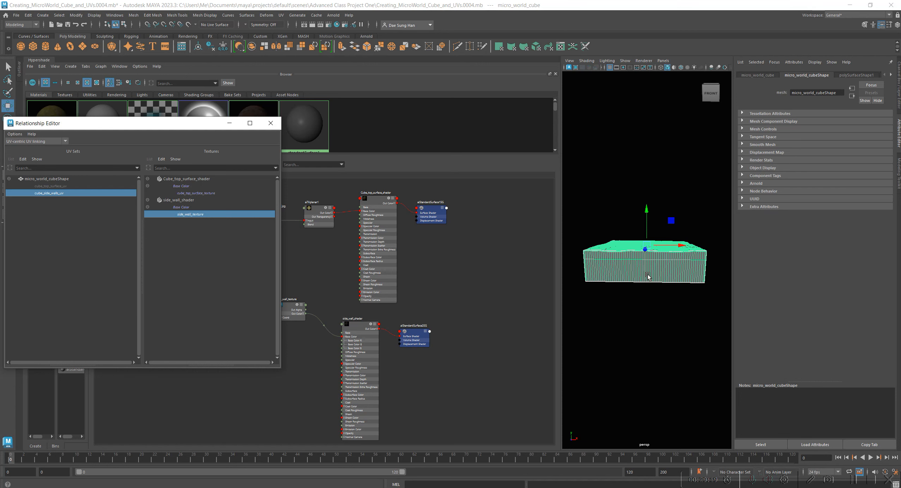
left_click_drag(370, 326, 373, 323)
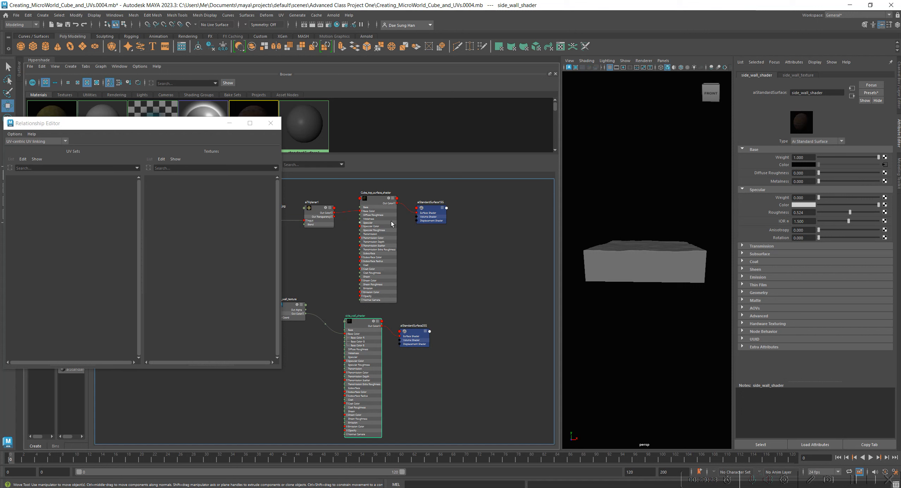
mouse_move(374, 201)
left_mouse_down()
mouse_move(381, 198)
mouse_move(363, 196)
mouse_move(379, 194)
left_mouse_up()
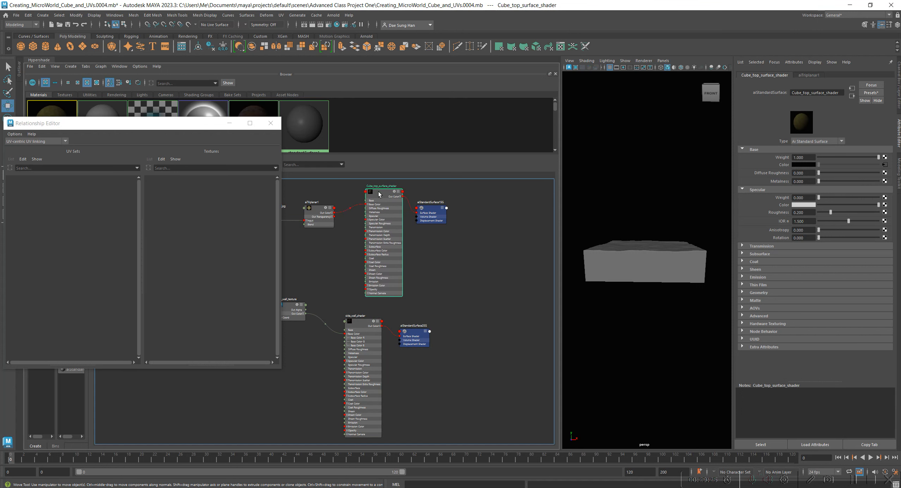
left_click(505, 252)
Step: Make cube_top_surface_uv the cube's current UV set in an enlarged UV Editor, and close the UV and Relationship editors
left_click(589, 262)
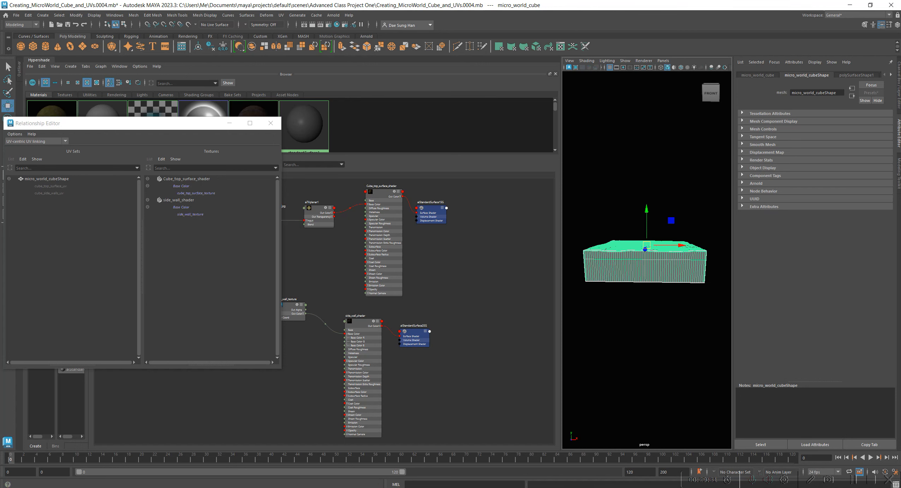
left_click(560, 46)
left_click_drag(501, 152, 251, 64)
left_click_drag(512, 361, 551, 441)
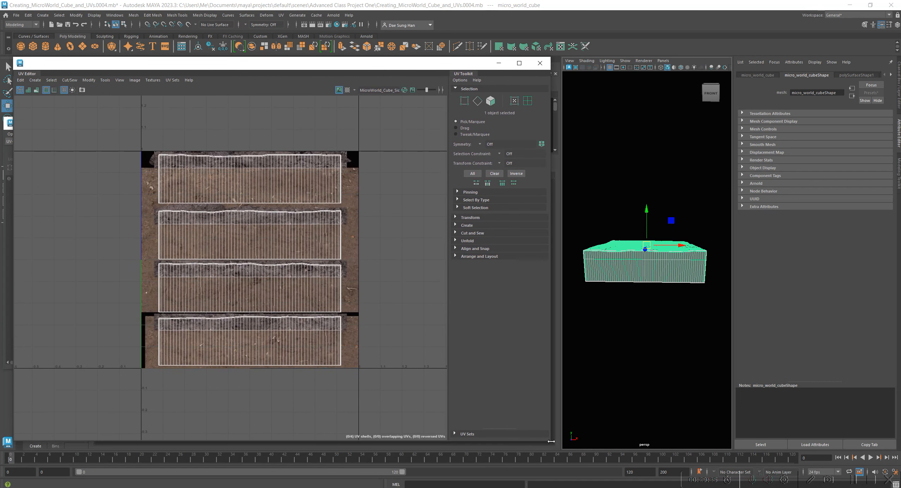
left_click(172, 80)
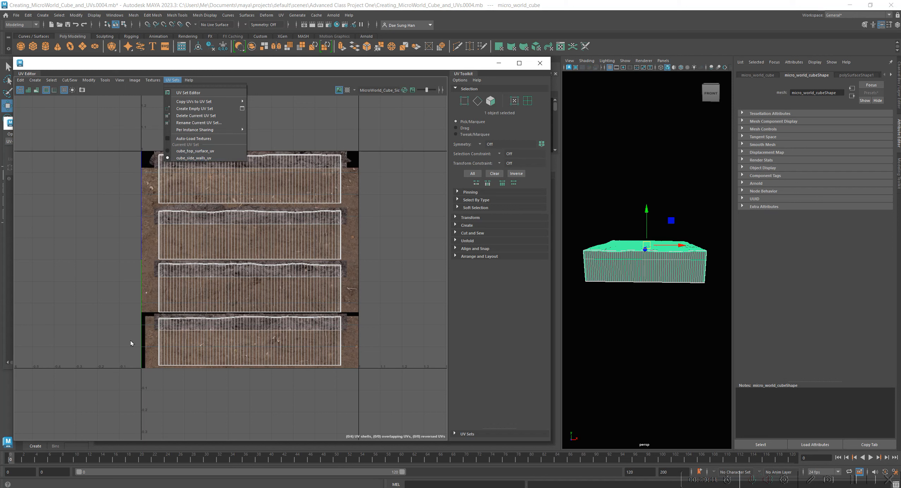
left_click(205, 151)
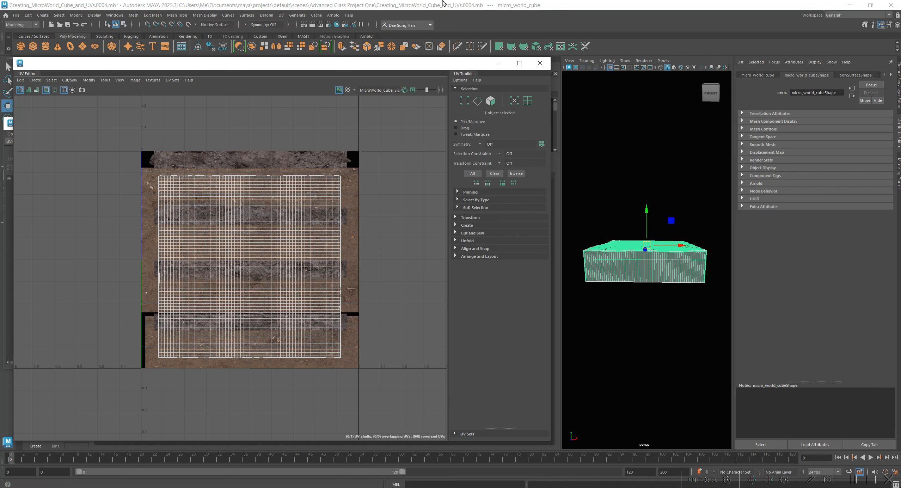
left_click(545, 66)
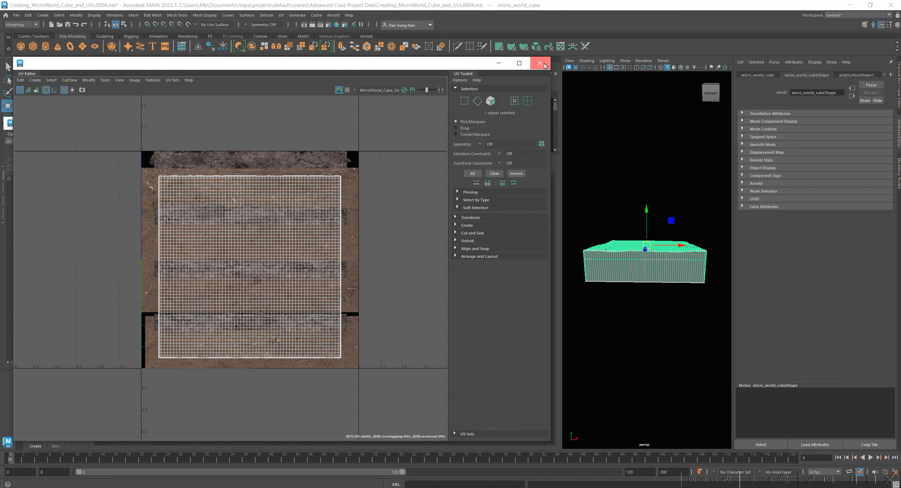
left_click(545, 65)
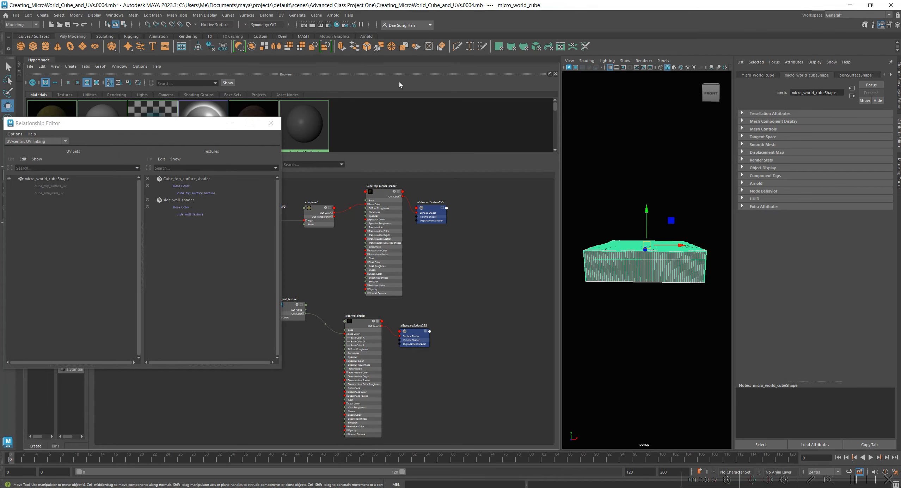
left_click(270, 123)
Step: Review both shading networks in the Hypershade and view the micro world cube's result in the Arnold RenderView
left_click(478, 295)
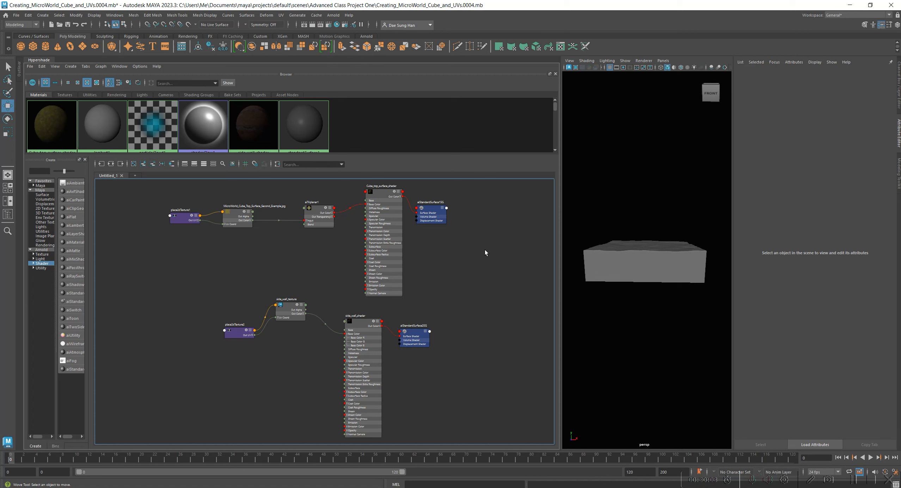
middle_click_drag(475, 250, 484, 303, "alt")
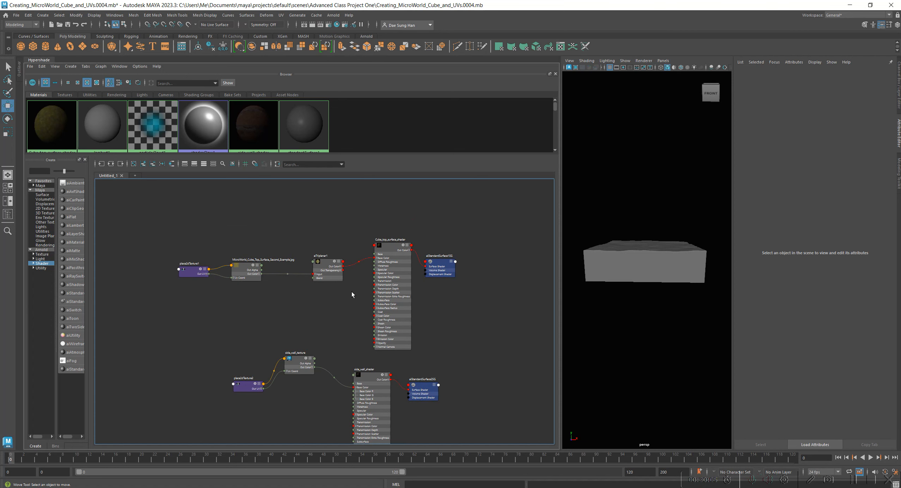
middle_click_drag(410, 324, 386, 286, "alt")
left_click(670, 252)
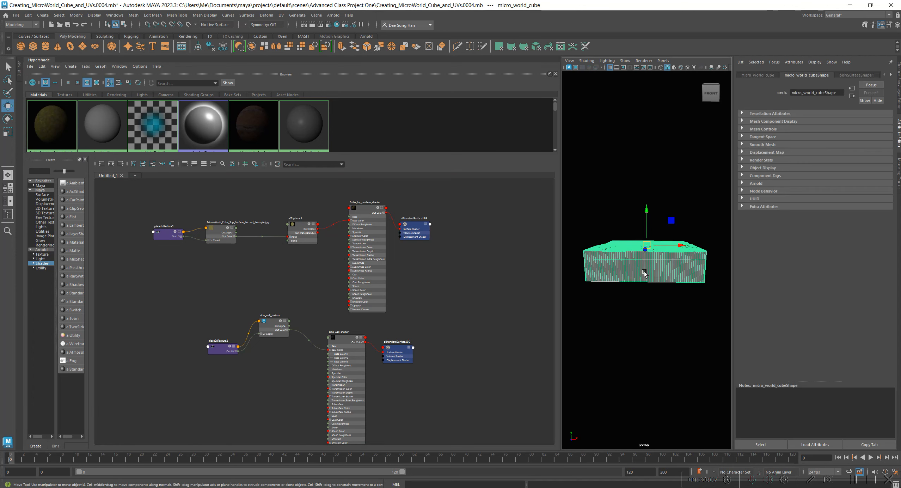
left_click_drag(0, 169, 505, 77)
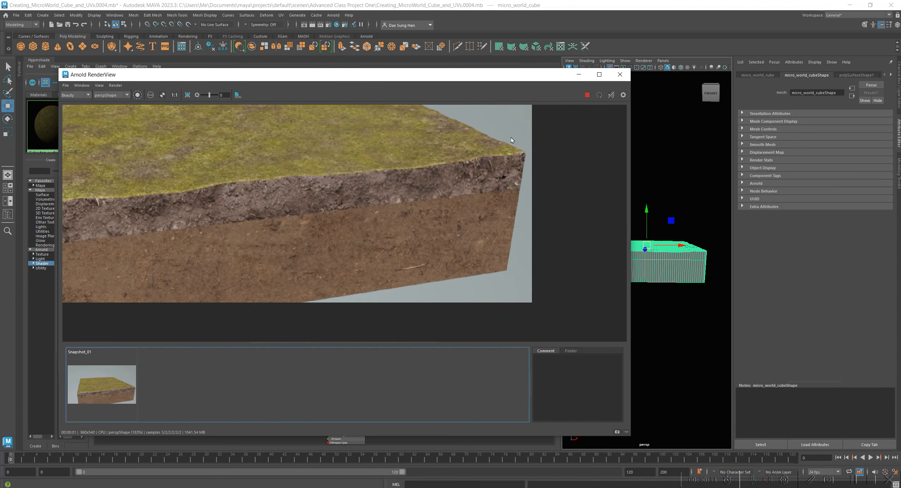